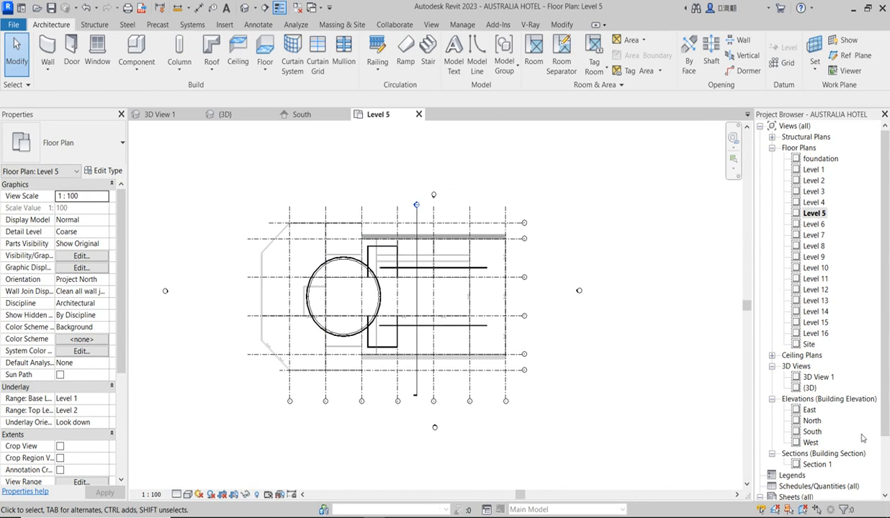
Open the South elevation and examine the outline of the tower wall between grids 7 and 4.
double_click(812, 432)
scroll(336, 270, "down", 2)
scroll(336, 269, "up", 2)
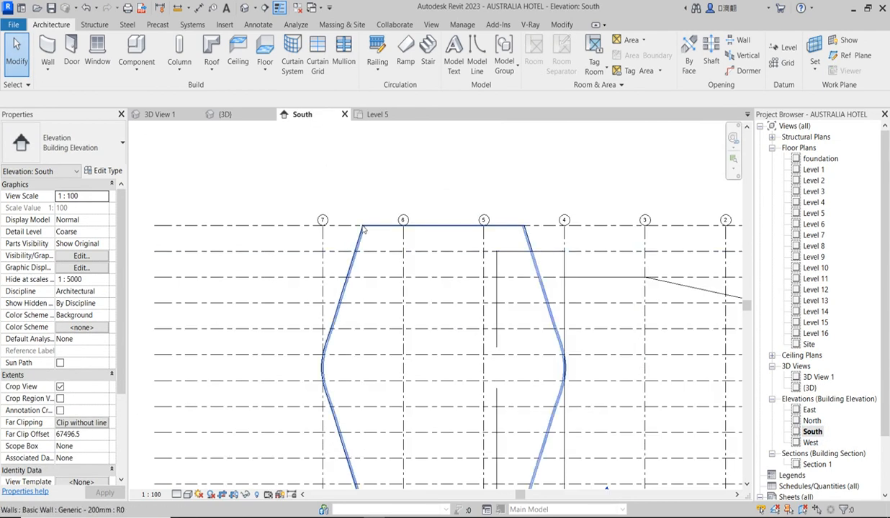
scroll(363, 229, "down", 2)
scroll(347, 284, "up", 1)
scroll(347, 286, "up", 2)
scroll(352, 286, "down", 3)
scroll(363, 287, "up", 2)
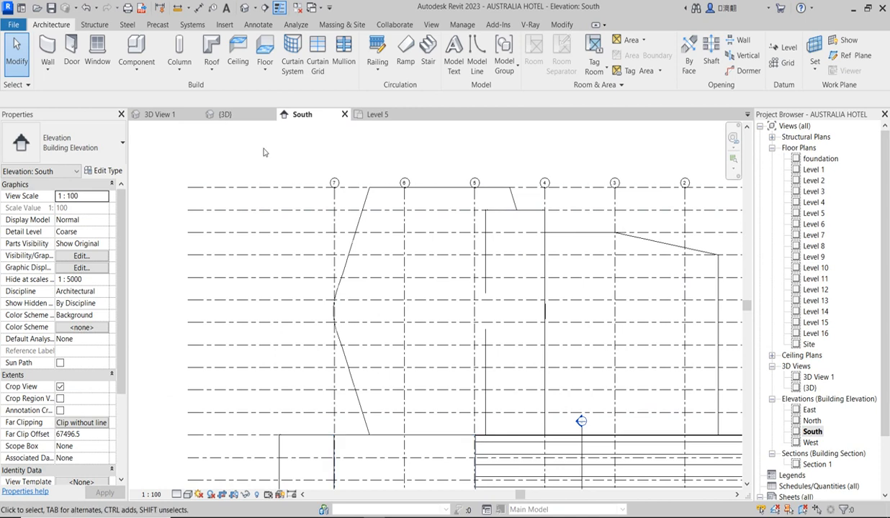
Draw an arc detail line between the tower wall's upper and lower ends near grid 7, bulging outward with a radius of about 55,700 mm.
left_click(259, 25)
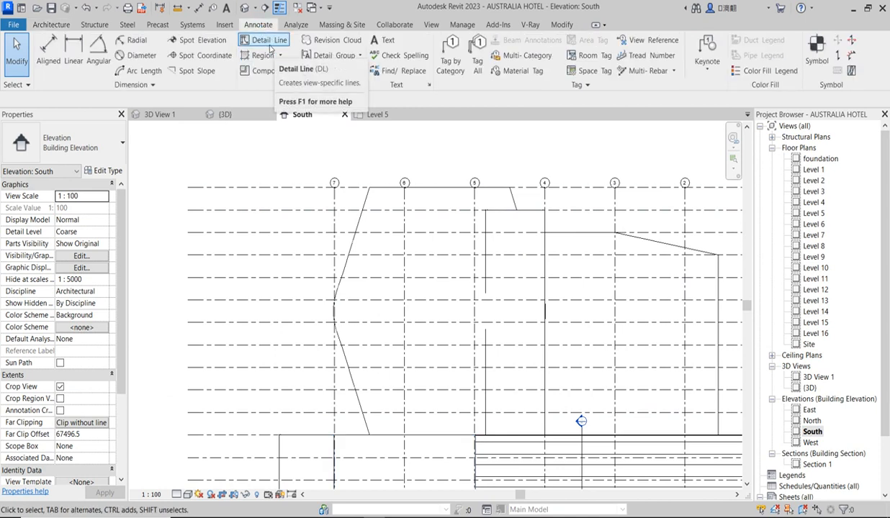
left_click(269, 43)
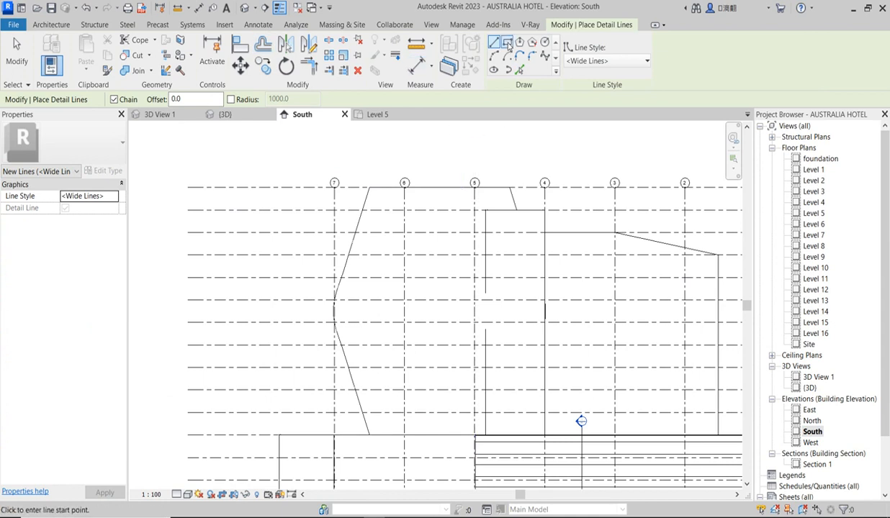
left_click(369, 188)
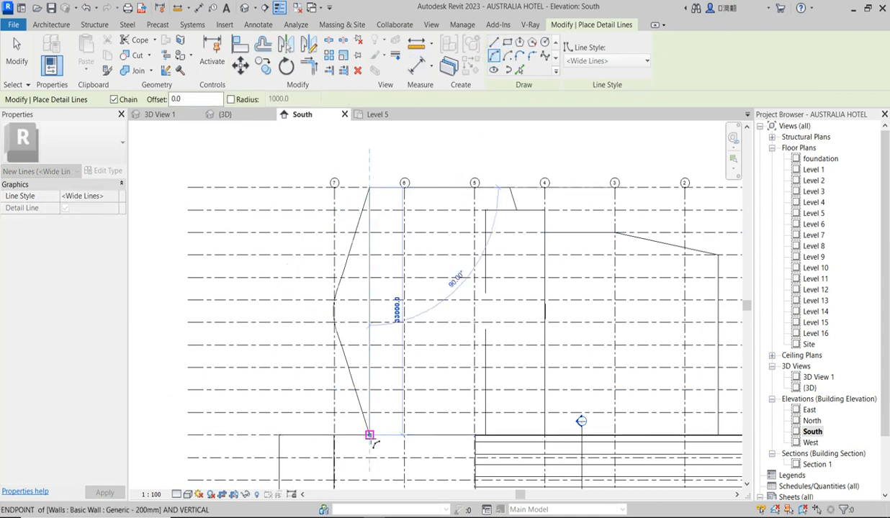
left_click(369, 436)
scroll(358, 333, "up", 3)
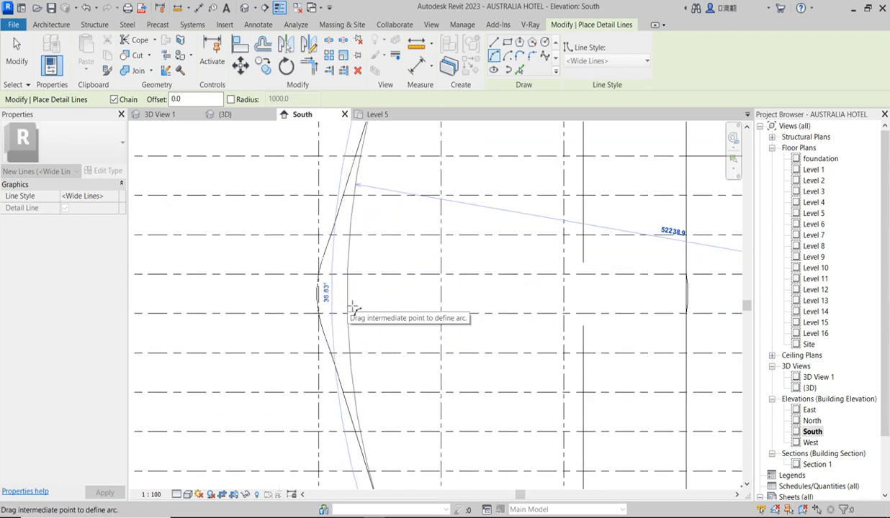
scroll(354, 301, "down", 2)
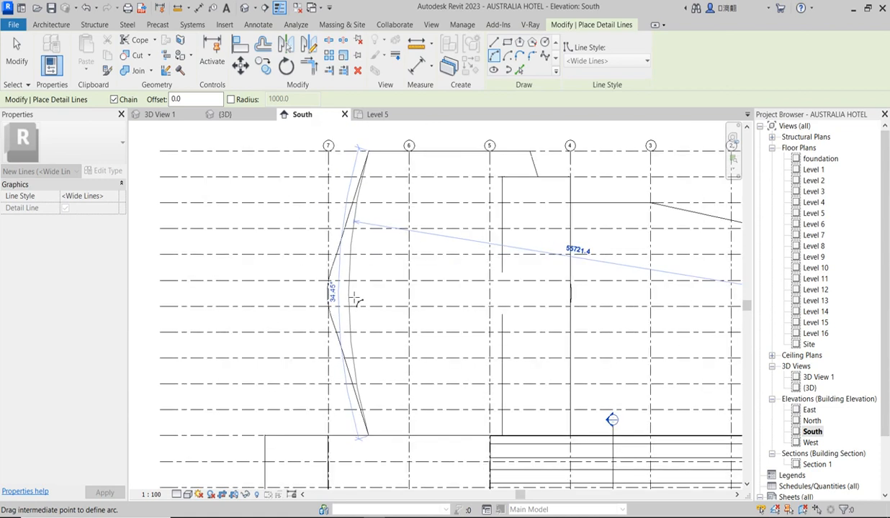
left_click(355, 299)
right_click(392, 298)
left_click(418, 306)
right_click(386, 293)
left_click(407, 301)
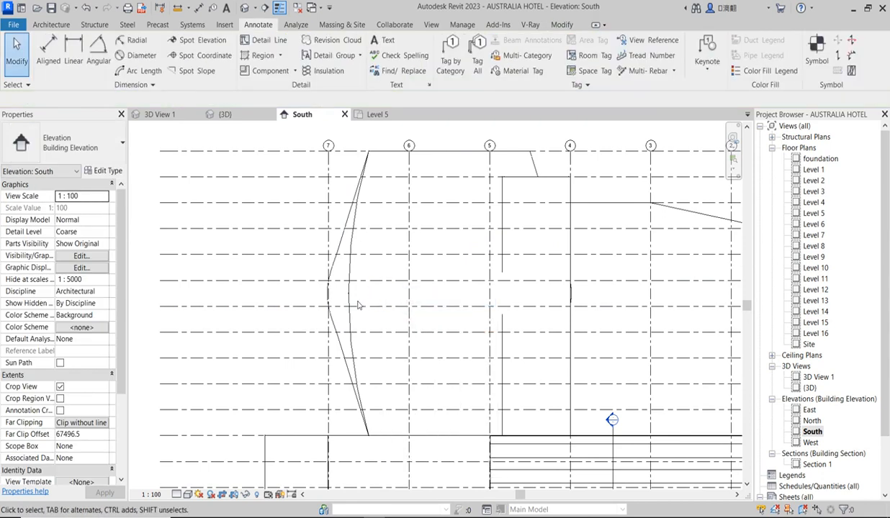
scroll(352, 286, "down", 2)
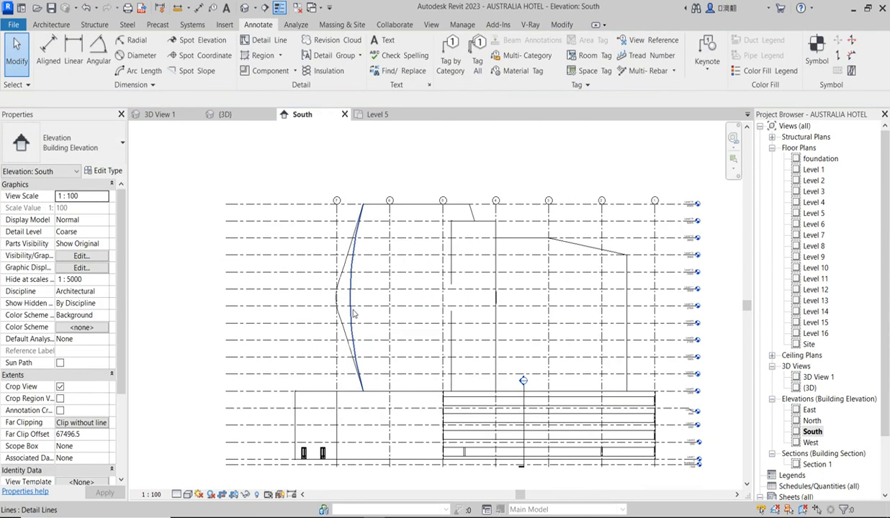
scroll(352, 323, "up", 2)
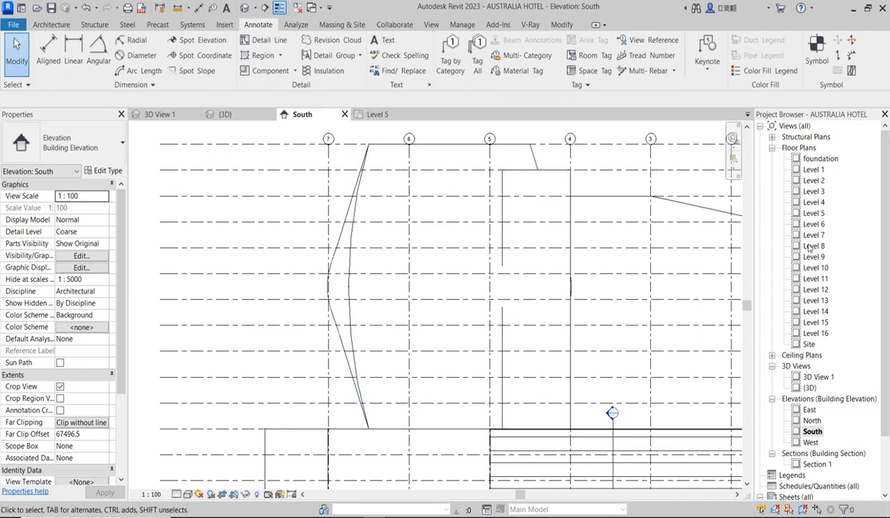
On the Level 5 floor plan, draw a vertical grid line through the circular wall's centre, from its upper midpoint to its lower midpoint.
double_click(814, 213)
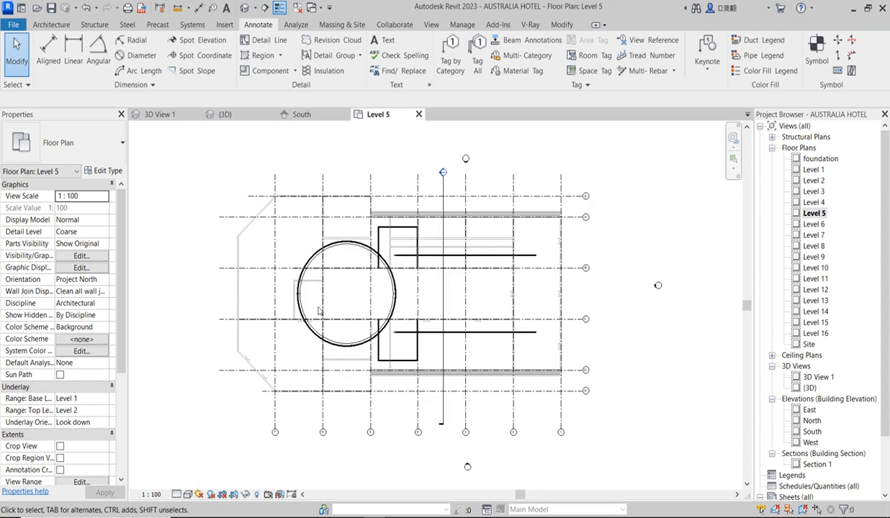
scroll(290, 314, "up", 1)
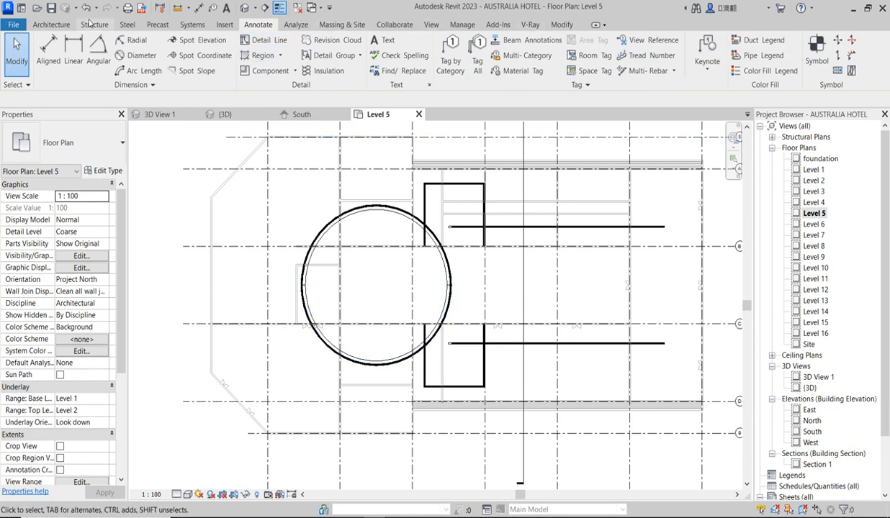
left_click(67, 25)
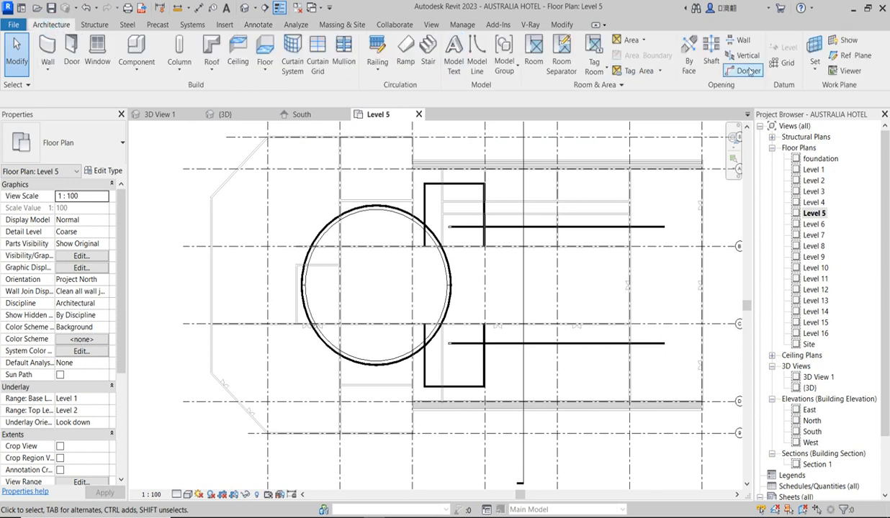
left_click(787, 63)
scroll(448, 279, "up", 3)
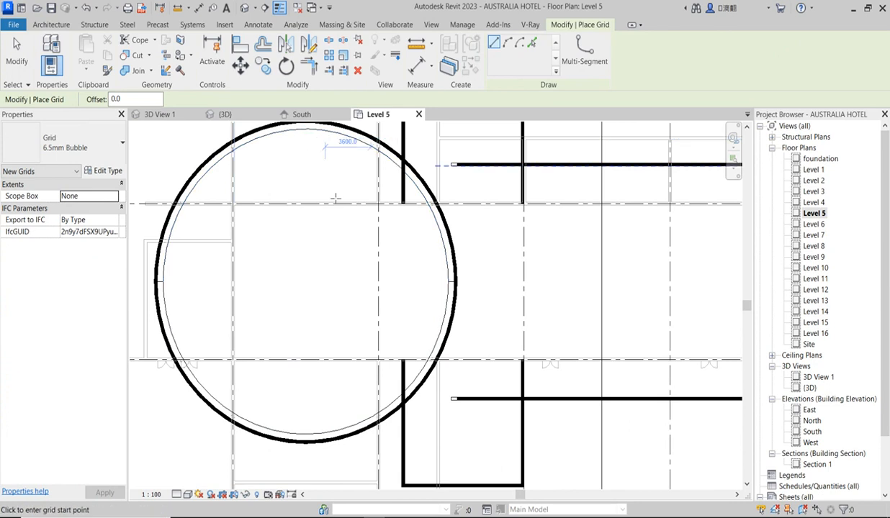
scroll(322, 165, "down", 2)
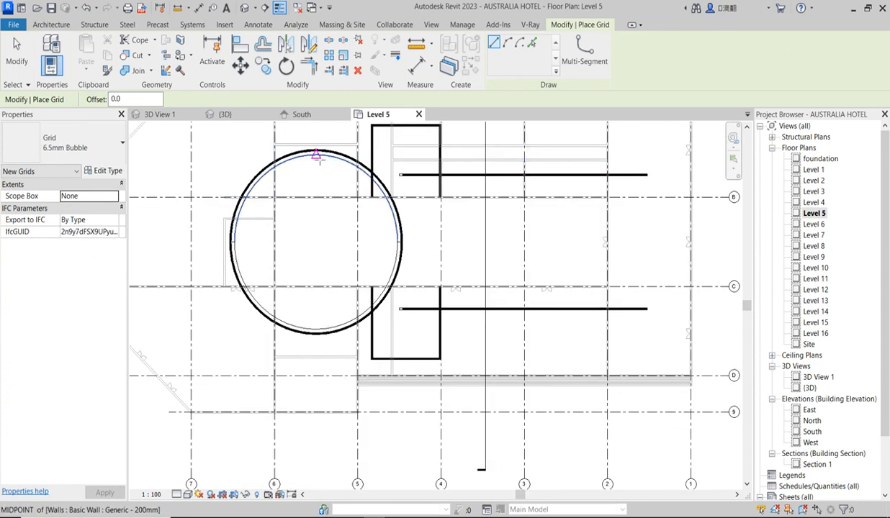
left_click(318, 157)
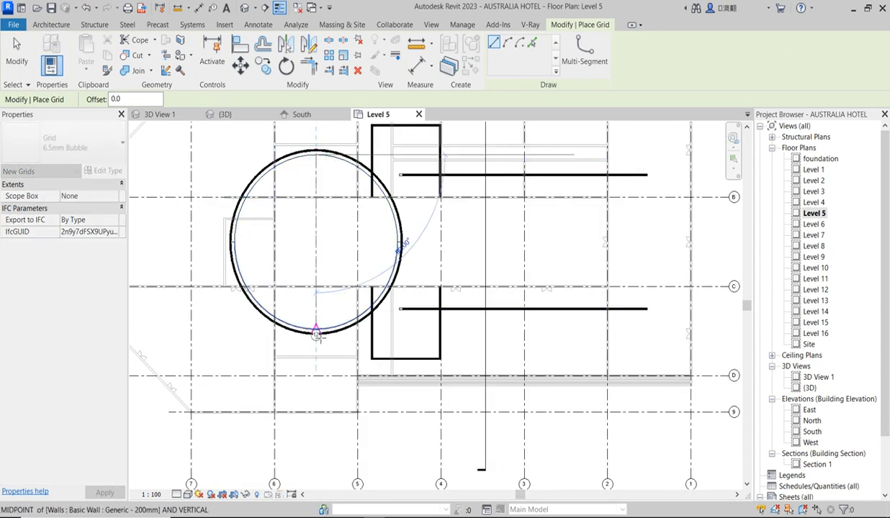
scroll(316, 332, "up", 3)
left_click(316, 334)
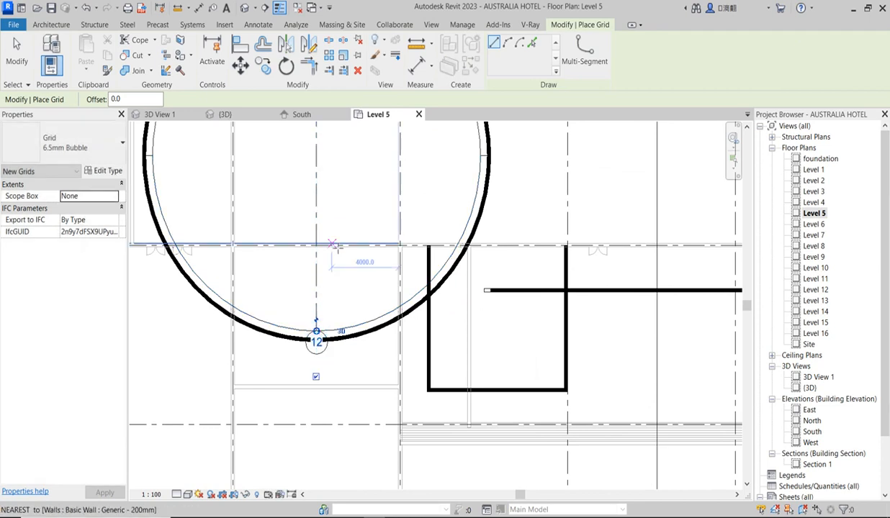
right_click(334, 218)
left_click(339, 199)
right_click(341, 201)
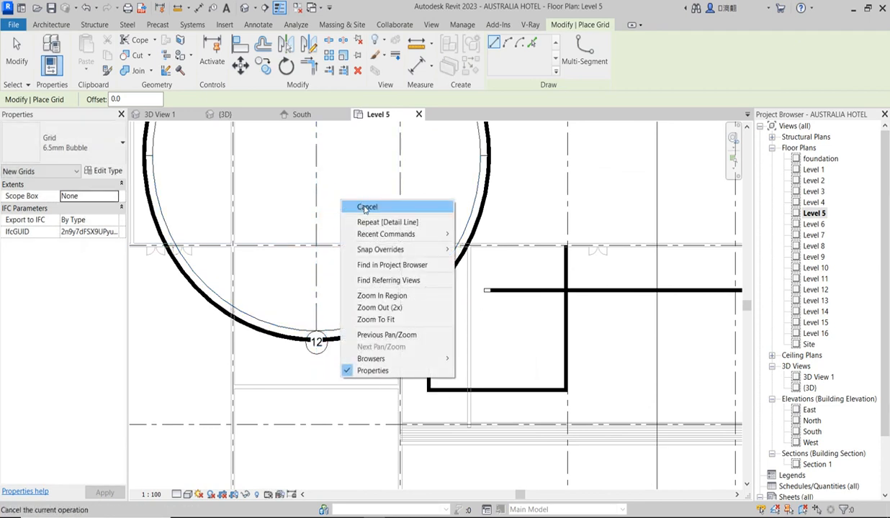
left_click(363, 206)
Reopen the South elevation and examine the new centre grid line against the arc and the level lines.
double_click(811, 432)
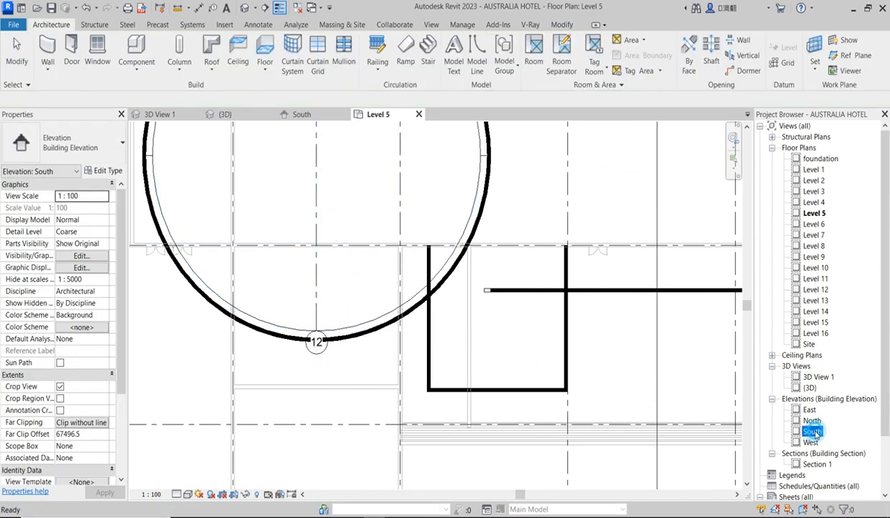
scroll(438, 224, "up", 3)
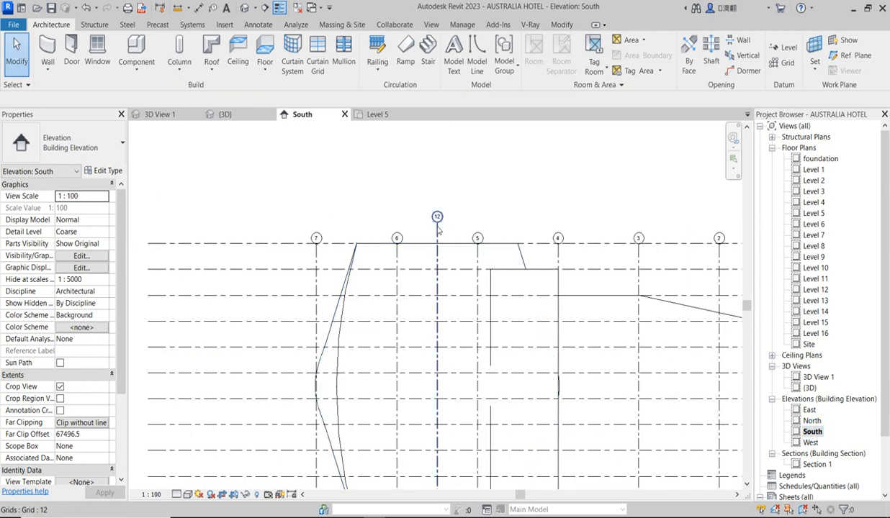
scroll(439, 282, "down", 2)
scroll(432, 337, "up", 3)
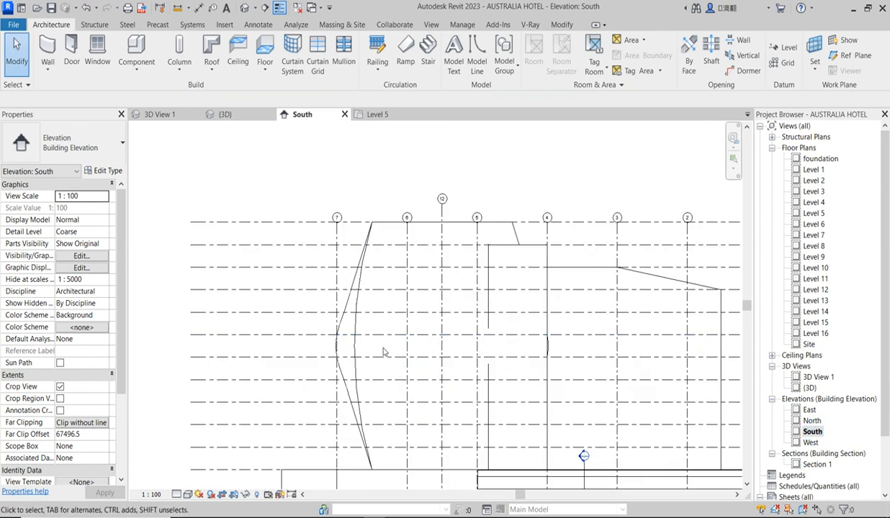
scroll(342, 340, "up", 2)
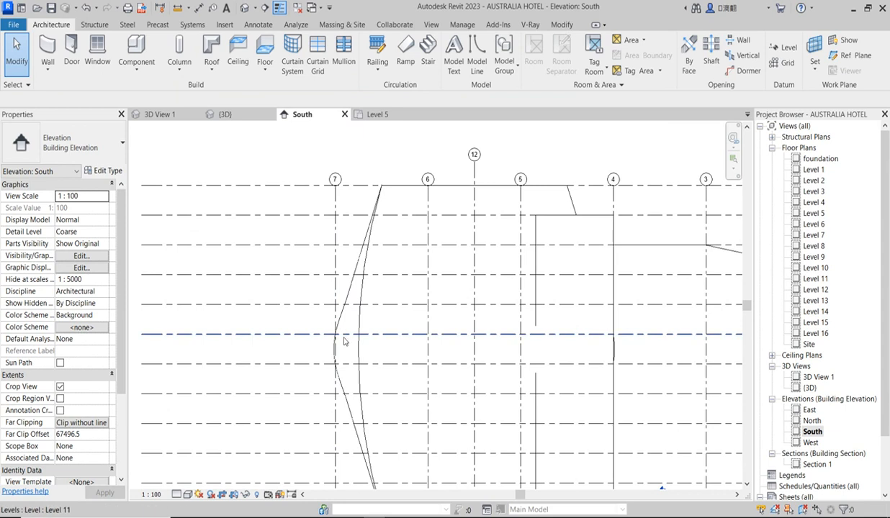
scroll(336, 335, "up", 2)
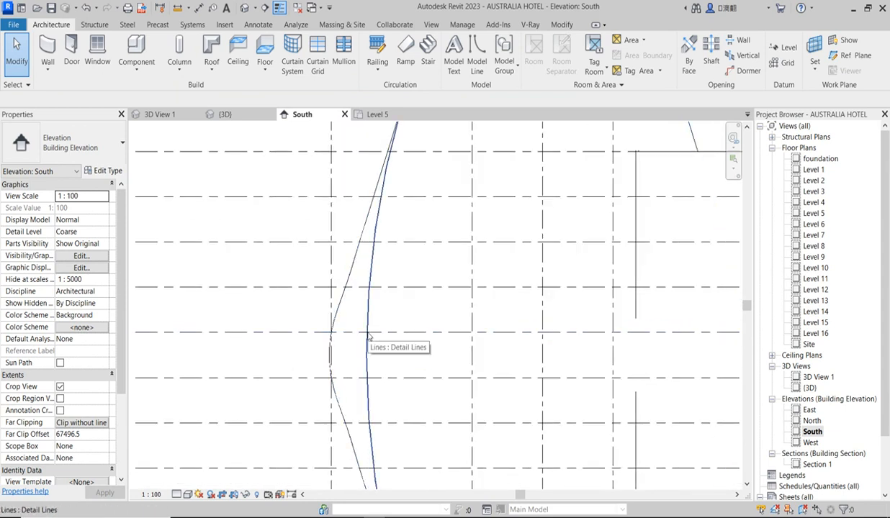
scroll(369, 337, "down", 2)
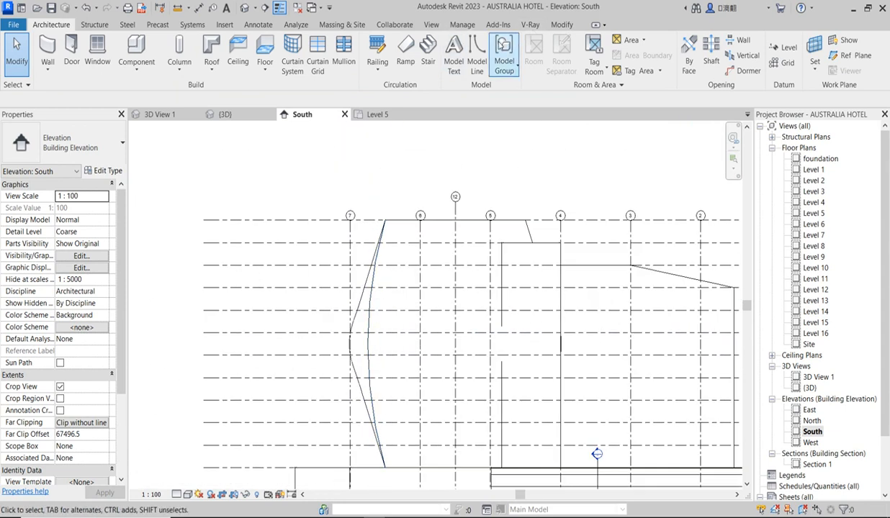
Draw a horizontal detail line about 7,479 mm long on Level 11 from grid 6 to the arc, and make its length dimension permanent.
left_click(258, 26)
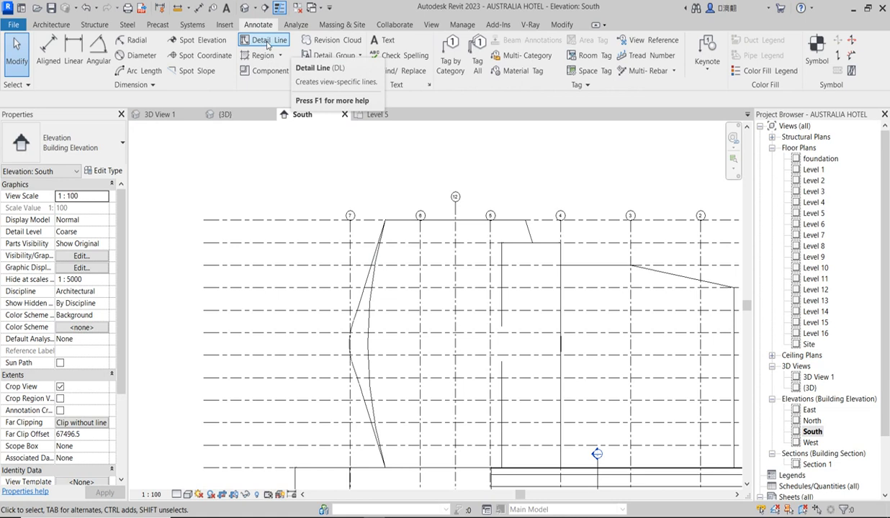
left_click(267, 43)
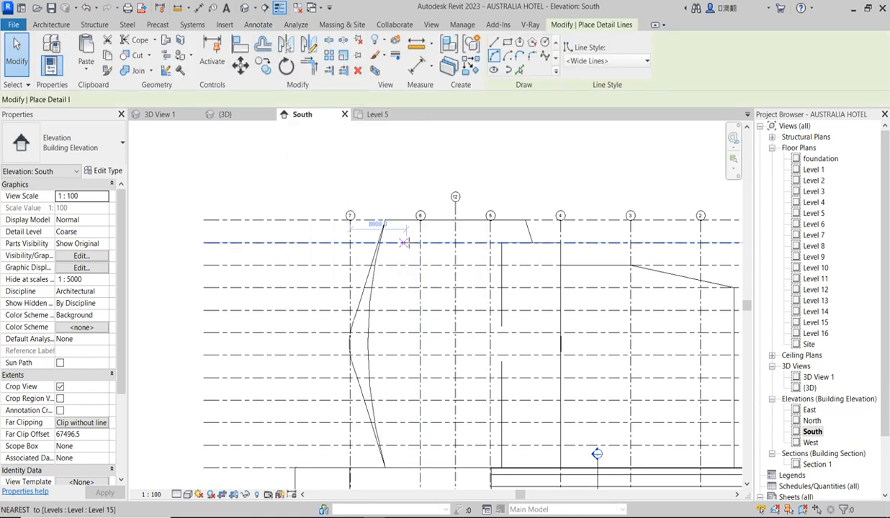
scroll(424, 336, "up", 1)
scroll(424, 335, "up", 1)
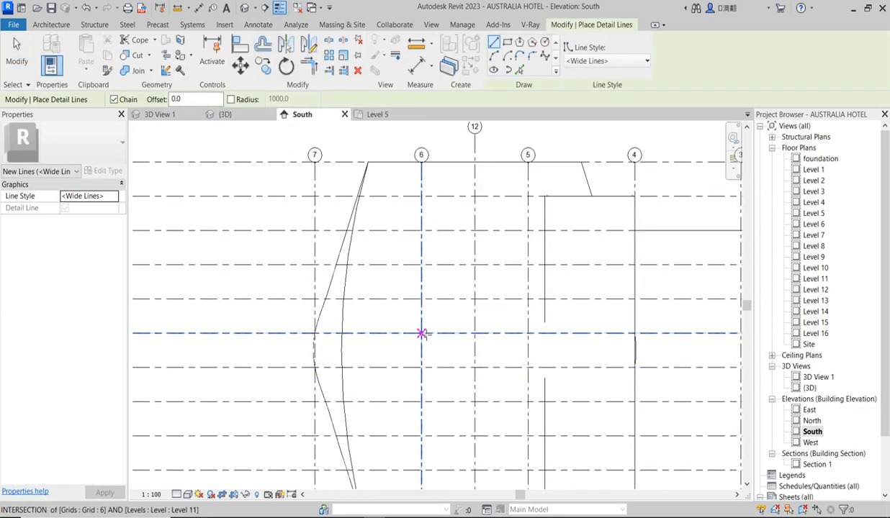
left_click(421, 333)
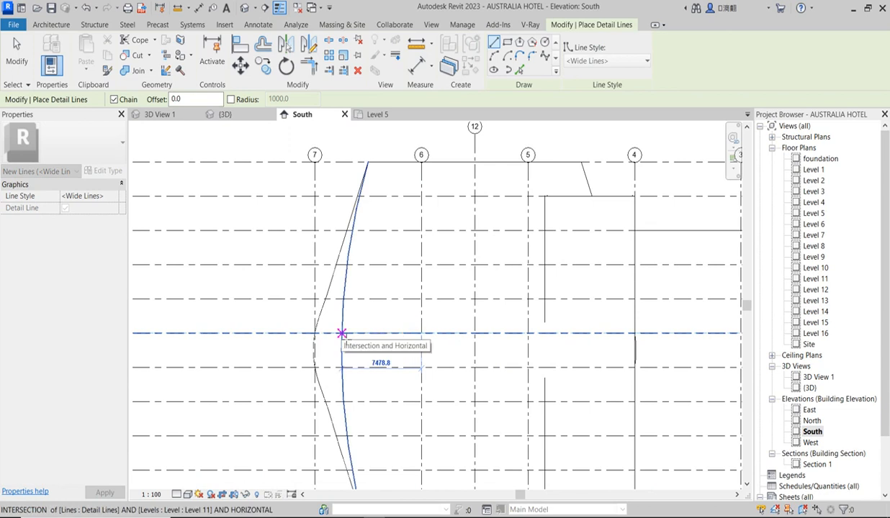
left_click(342, 333)
key("Escape")
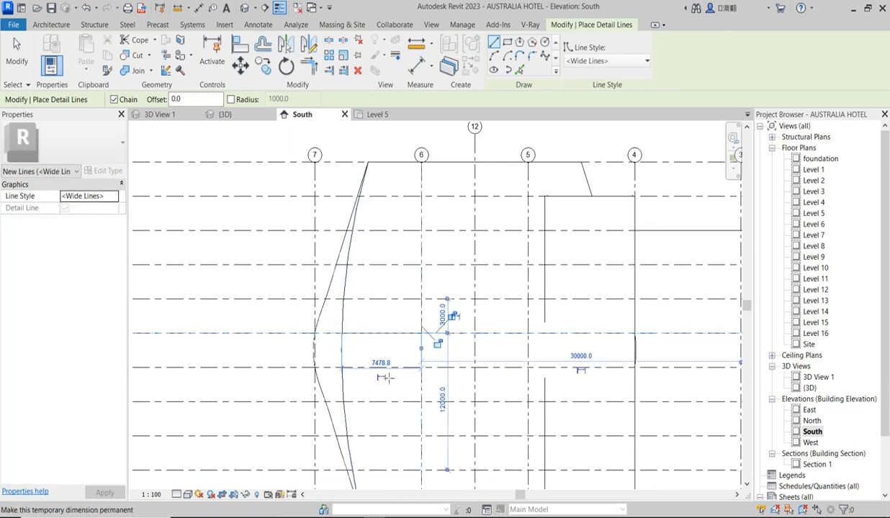
right_click(389, 297)
left_click(418, 305)
right_click(378, 332)
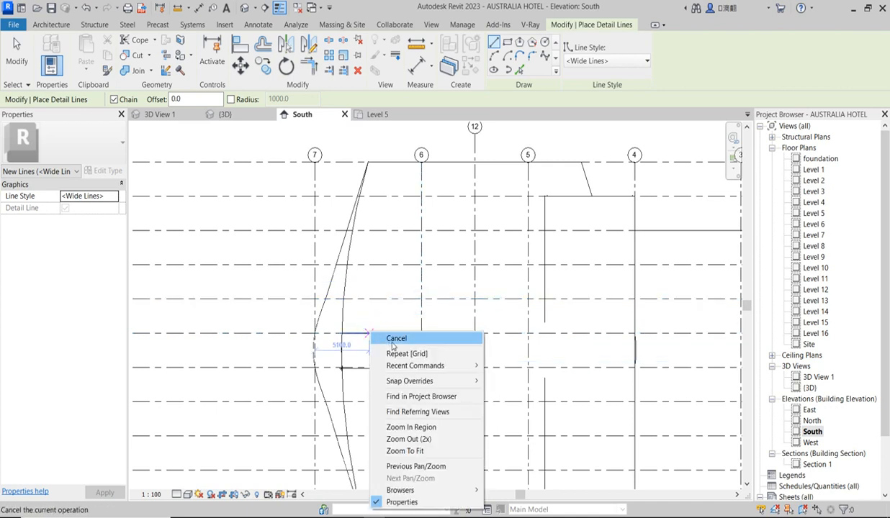
left_click(398, 340)
Move the dimension between the arc and grid 6 up to just below the detail line on Level 11.
scroll(356, 373, "up", 3)
left_click(354, 366)
scroll(395, 365, "up", 2)
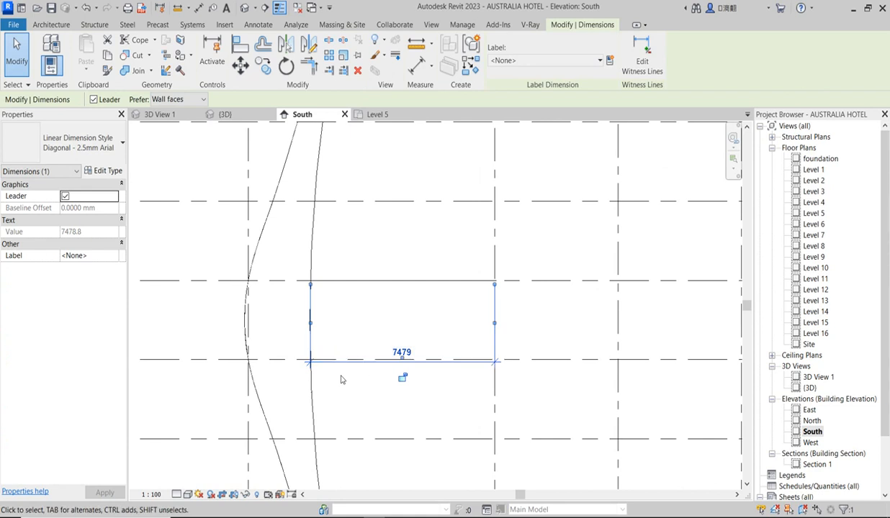
scroll(343, 367, "up", 1)
left_click_drag(344, 365, 352, 278)
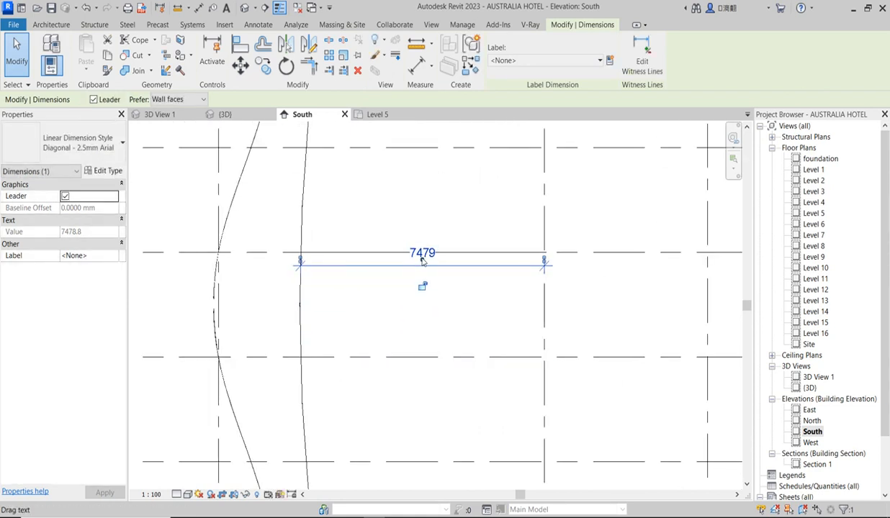
Examine the dimension from the arc to grid 6 and the tower's outline around the centre grid line.
scroll(423, 263, "up", 1)
scroll(421, 266, "up", 1)
scroll(419, 274, "down", 1)
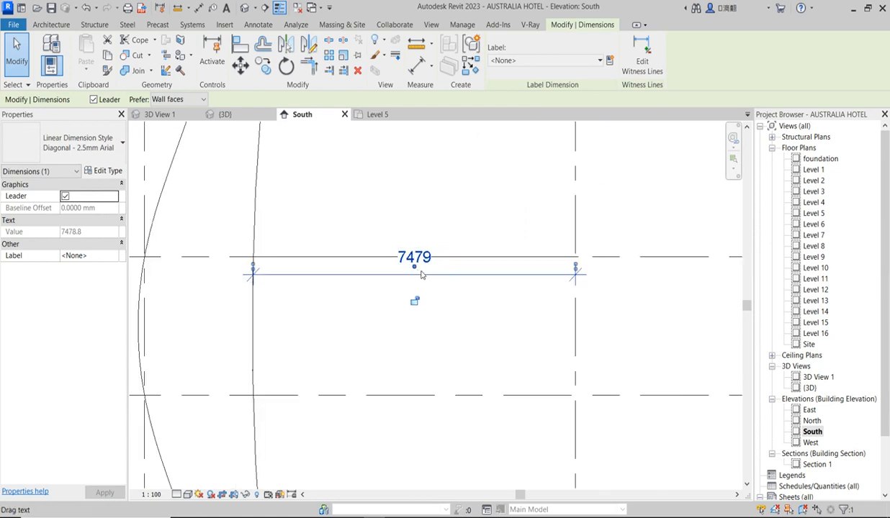
scroll(414, 300, "down", 1)
scroll(414, 302, "down", 1)
scroll(486, 316, "down", 2)
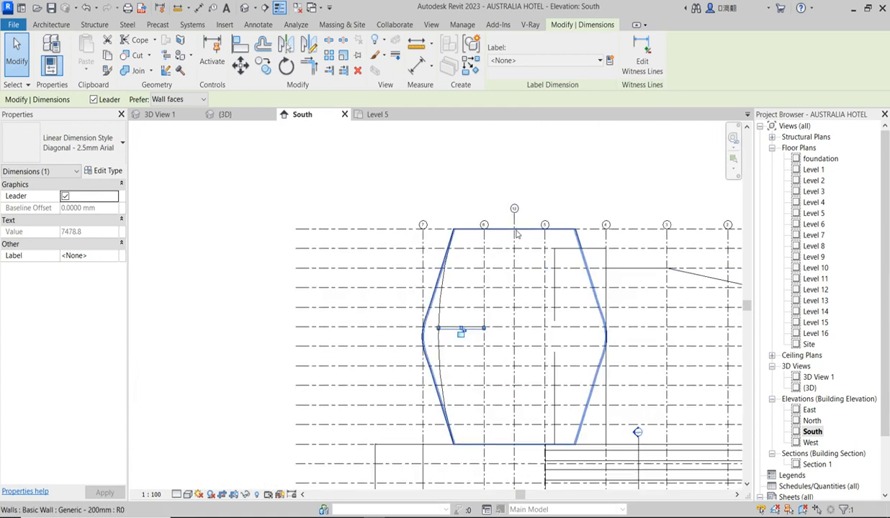
scroll(464, 337, "up", 2)
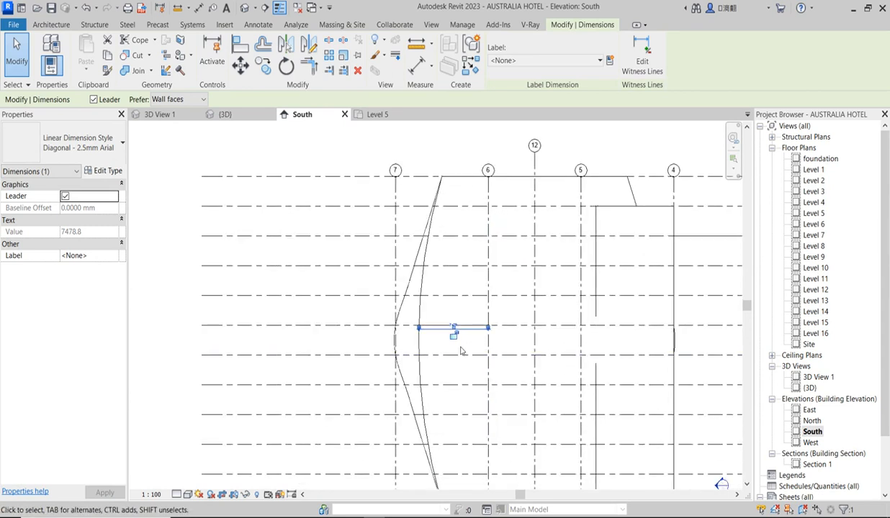
Remove the dimension from the arc to grid 6 and draw a detail line about 12,479 mm long on Level 11 from grid 12 to the arc.
left_click(461, 346)
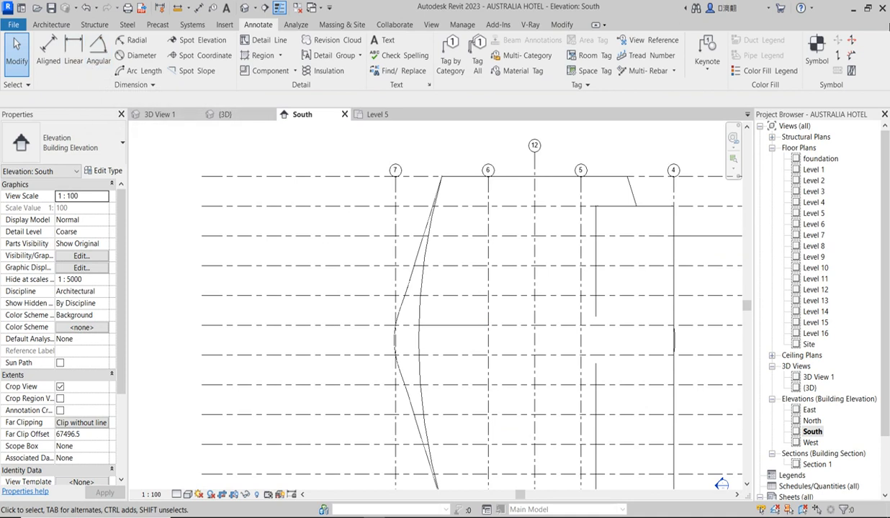
left_click(48, 51)
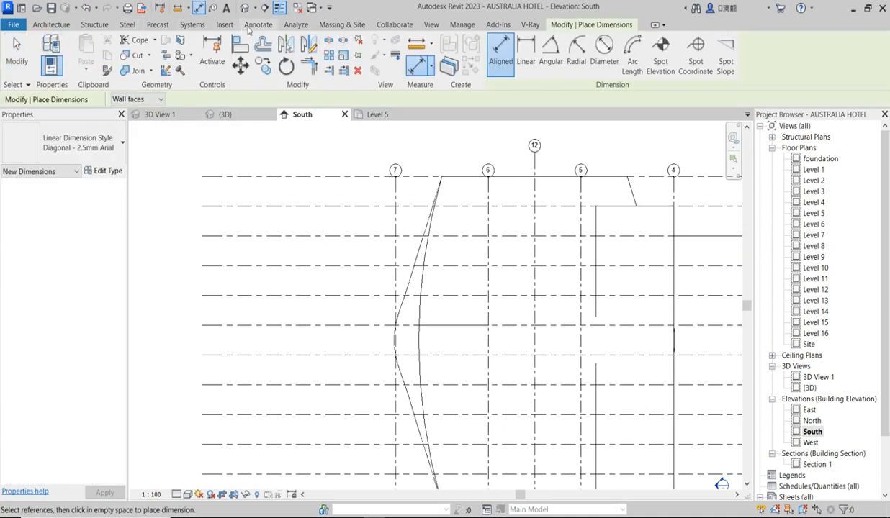
left_click(251, 25)
left_click(269, 45)
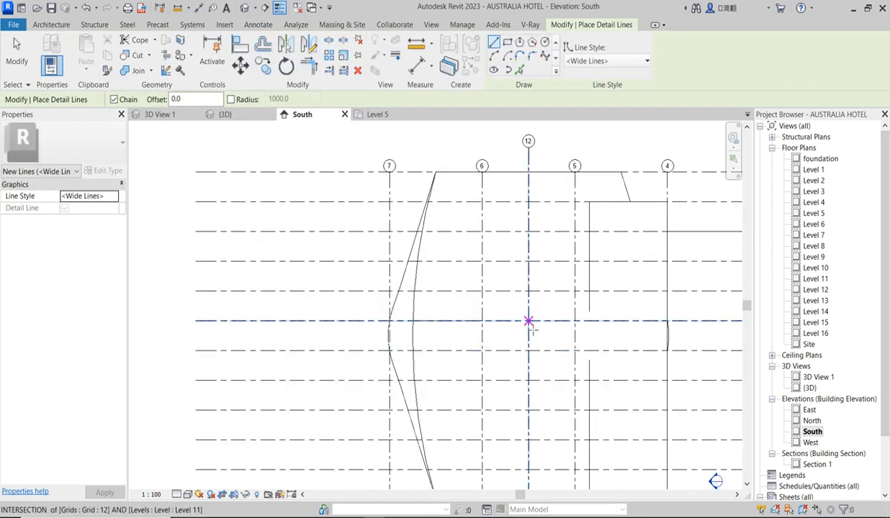
left_click(528, 321)
scroll(412, 322, "up", 2)
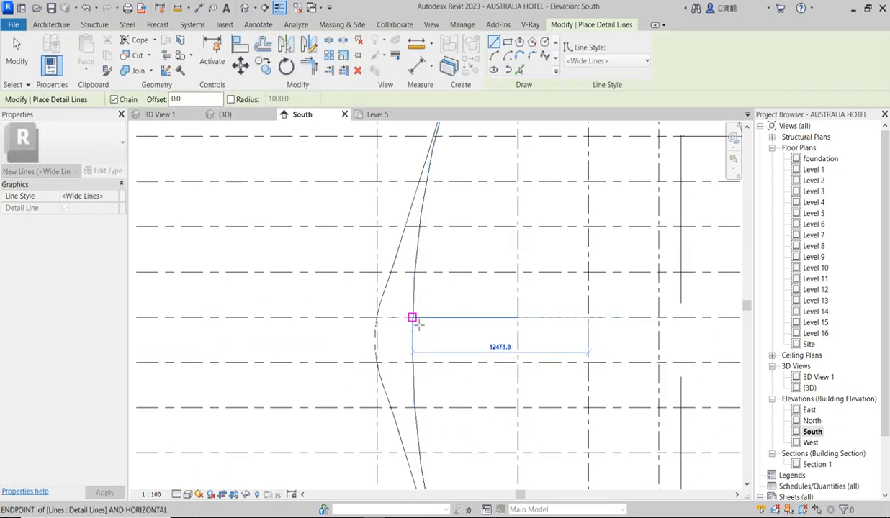
left_click(411, 318)
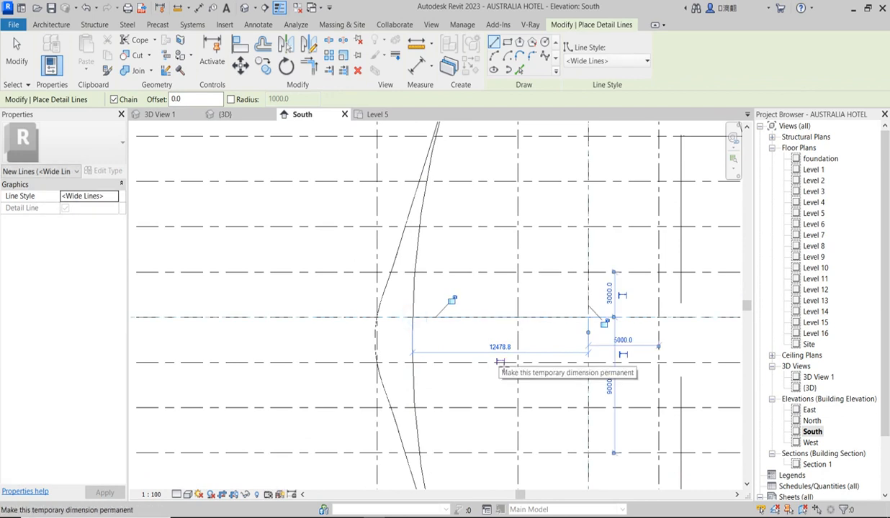
Make the new detail line's length dimension permanent and move it up onto the Level 11 line.
right_click(445, 330)
left_click(468, 337)
right_click(445, 333)
left_click(472, 338)
left_click(465, 350)
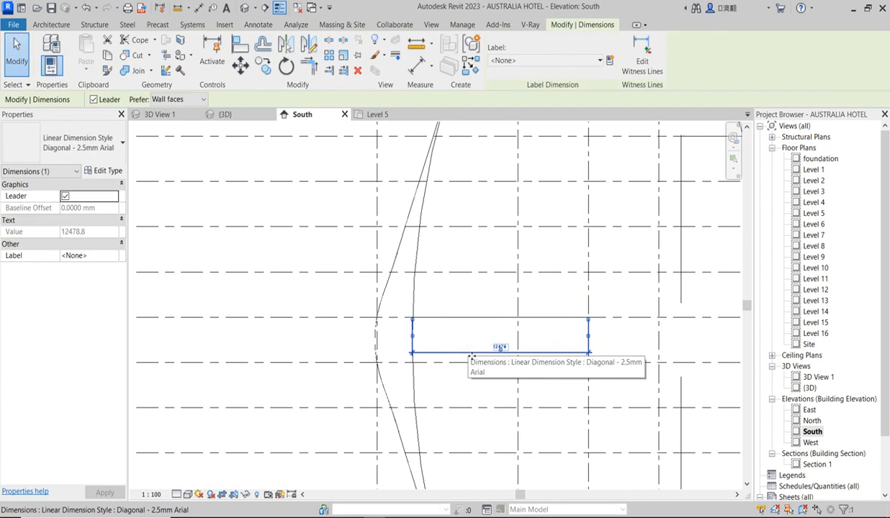
left_click(467, 352)
left_click_drag(471, 329, 475, 315)
scroll(480, 349, "down", 4)
scroll(484, 348, "up", 2)
scroll(481, 347, "down", 2)
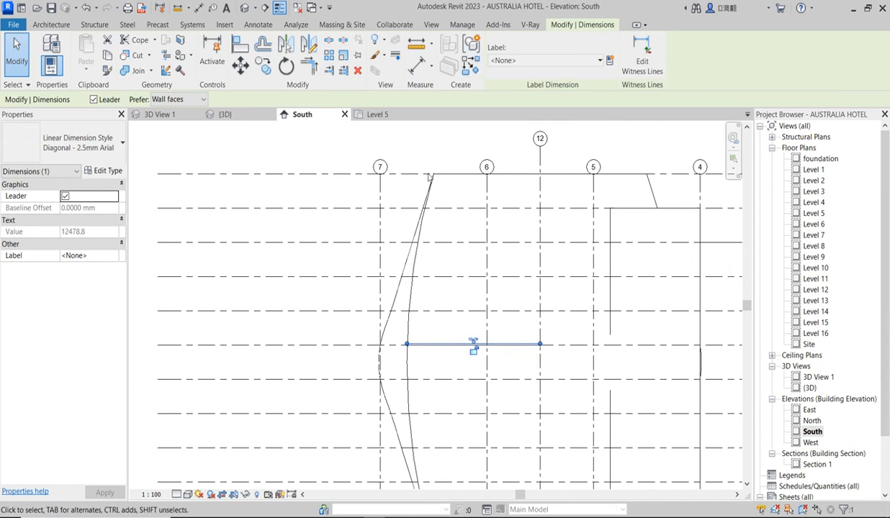
left_click(469, 65)
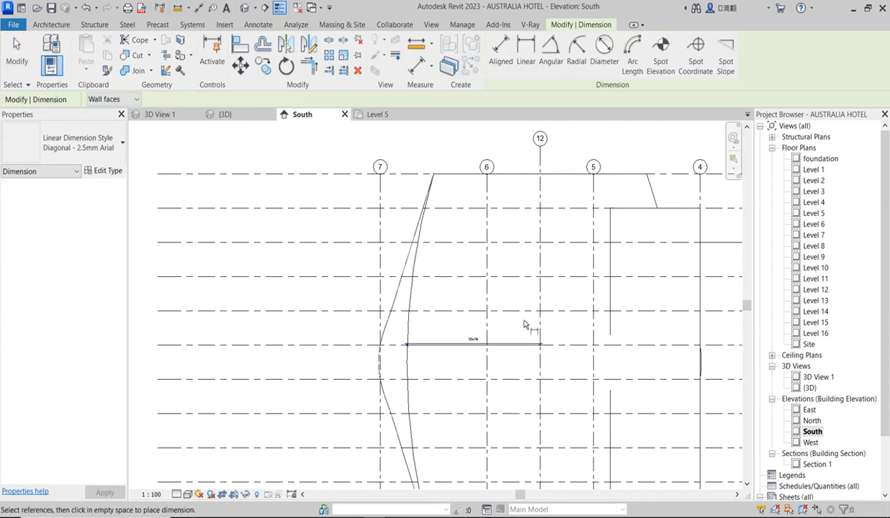
scroll(441, 313, "up", 2)
right_click(442, 311)
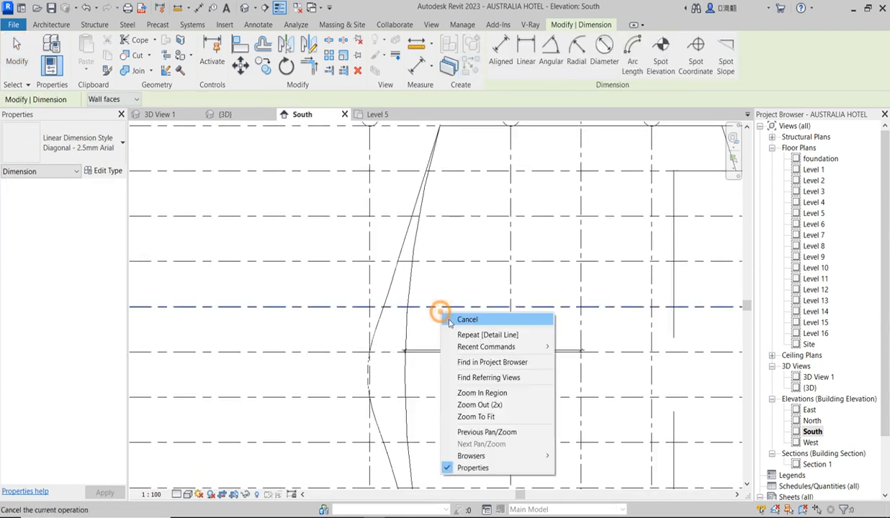
left_click(460, 317)
Check the dimension's end at the arc, open the {3D} view and examine the wall and mass edges at the tower's upper rim.
scroll(421, 357, "up", 1)
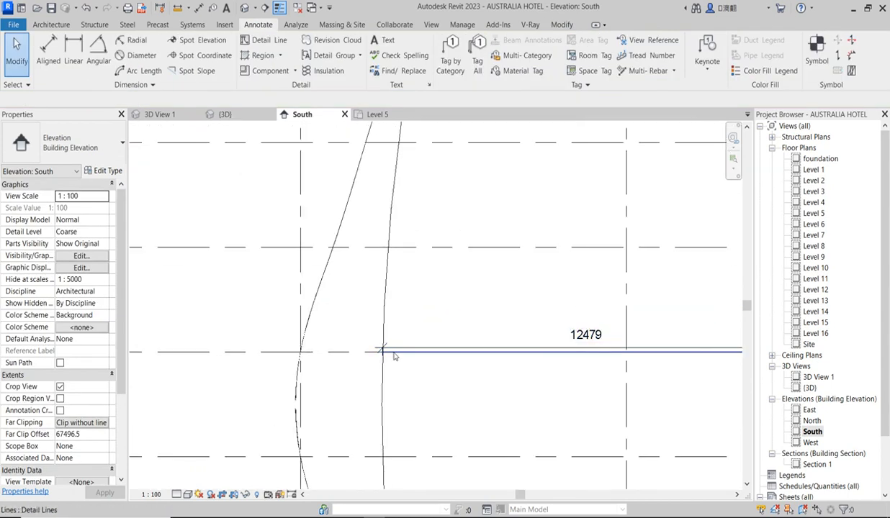
double_click(809, 388)
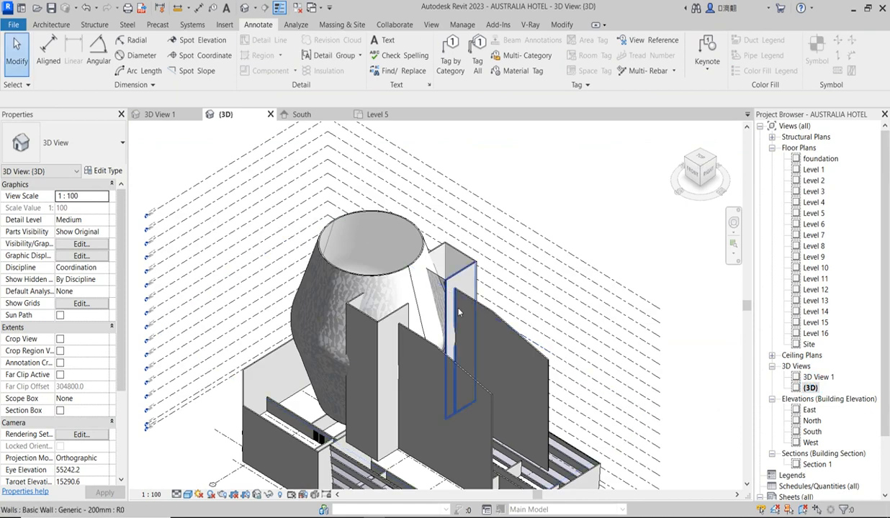
scroll(331, 232, "up", 4)
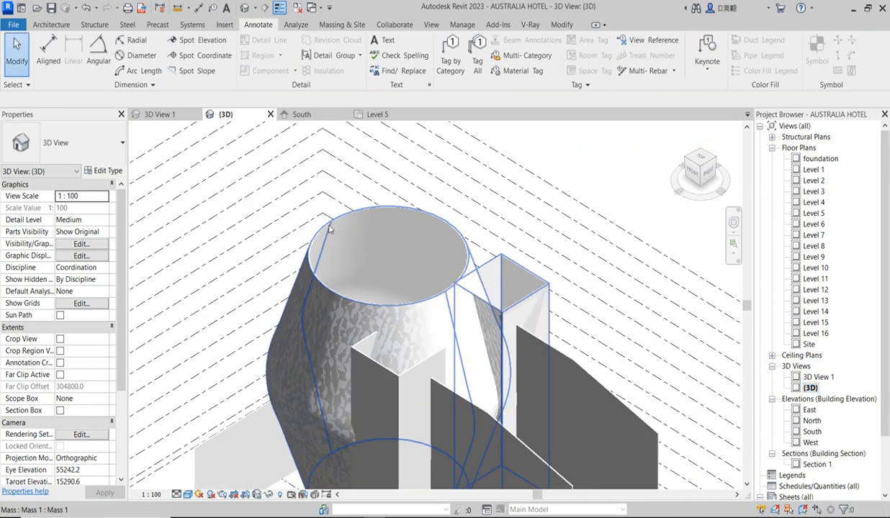
scroll(333, 222, "up", 4)
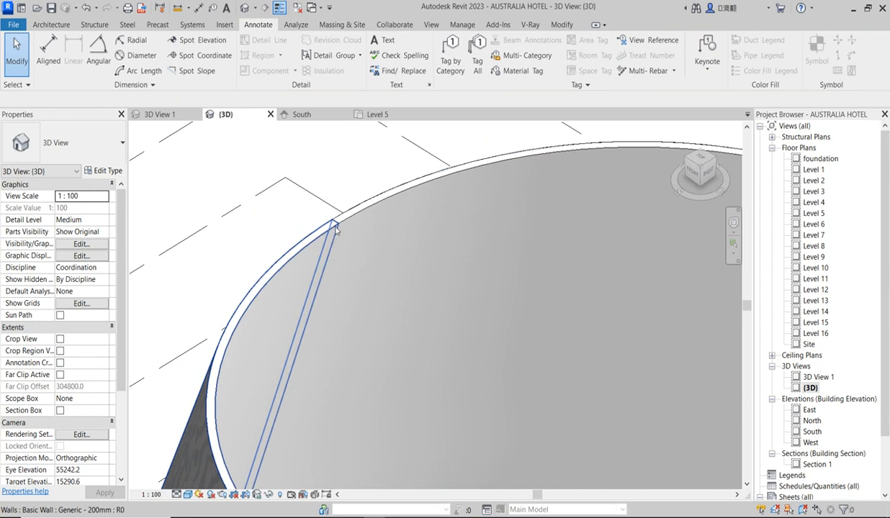
scroll(333, 224, "up", 3)
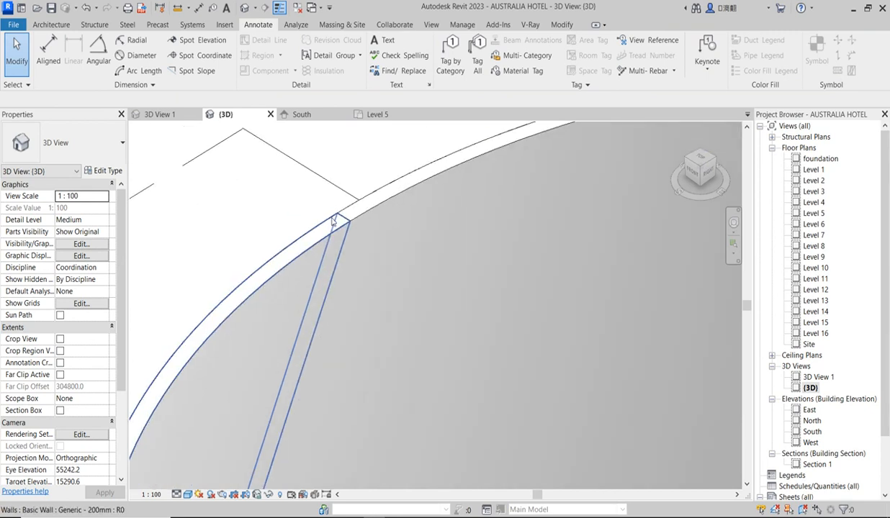
scroll(363, 218, "up", 2)
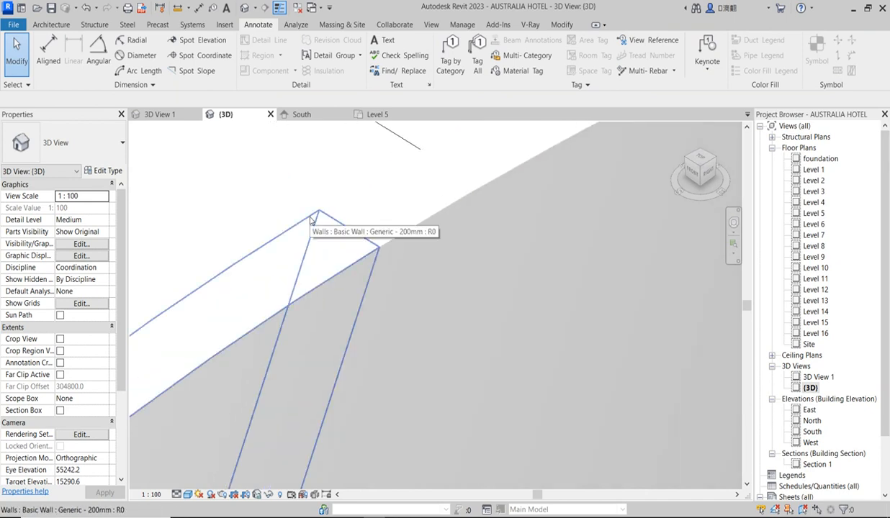
scroll(383, 226, "down", 8)
scroll(408, 295, "down", 4)
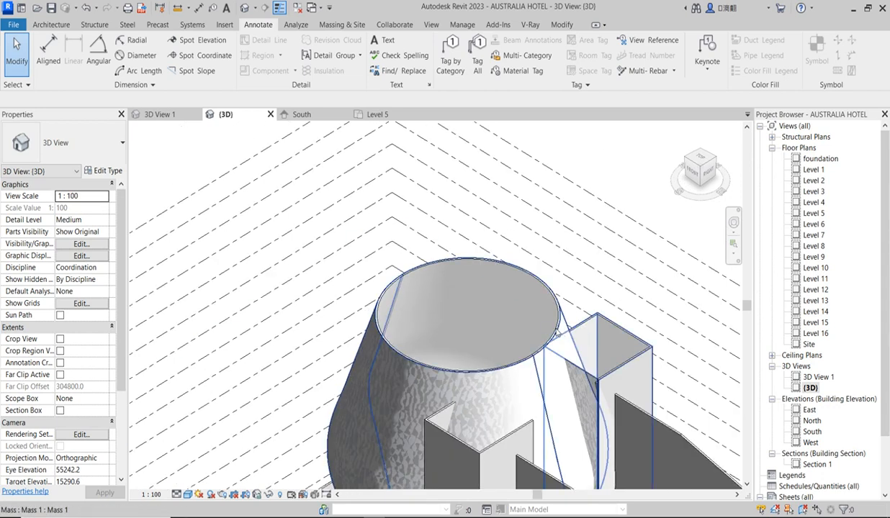
Start in-place editing of the tower mass.
left_click(407, 313)
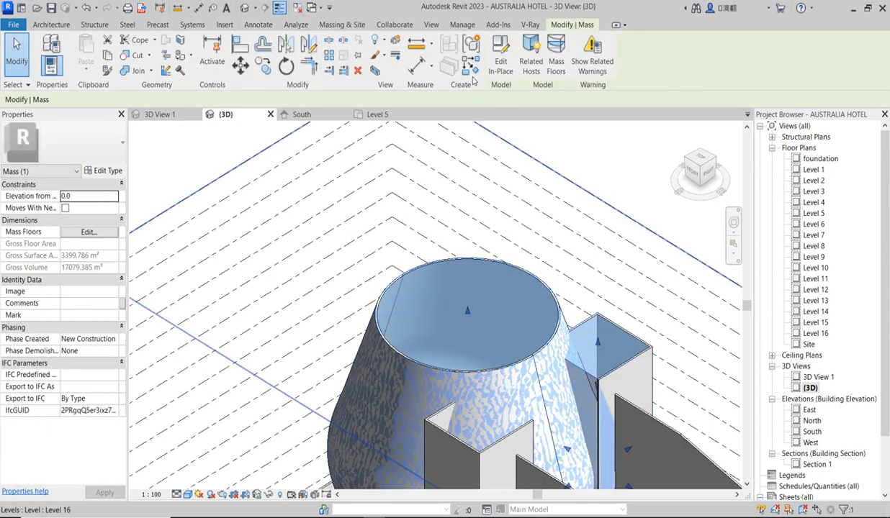
left_click(501, 64)
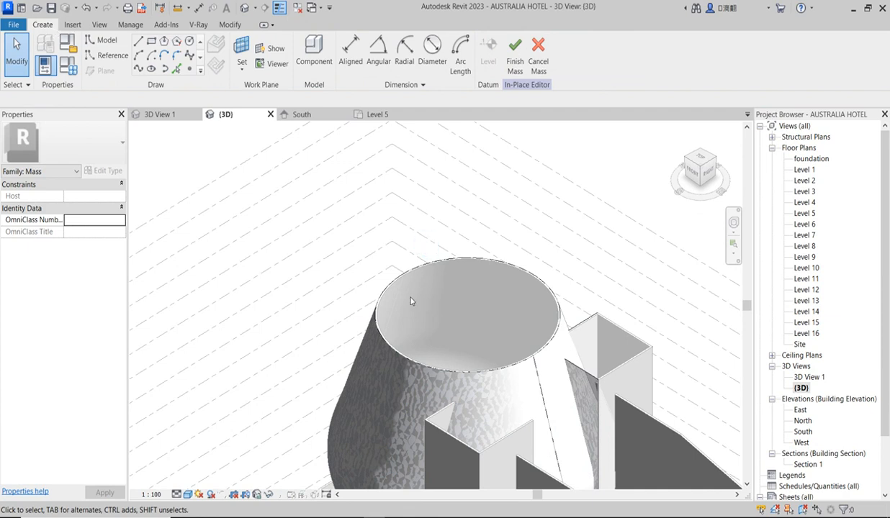
left_click(458, 261)
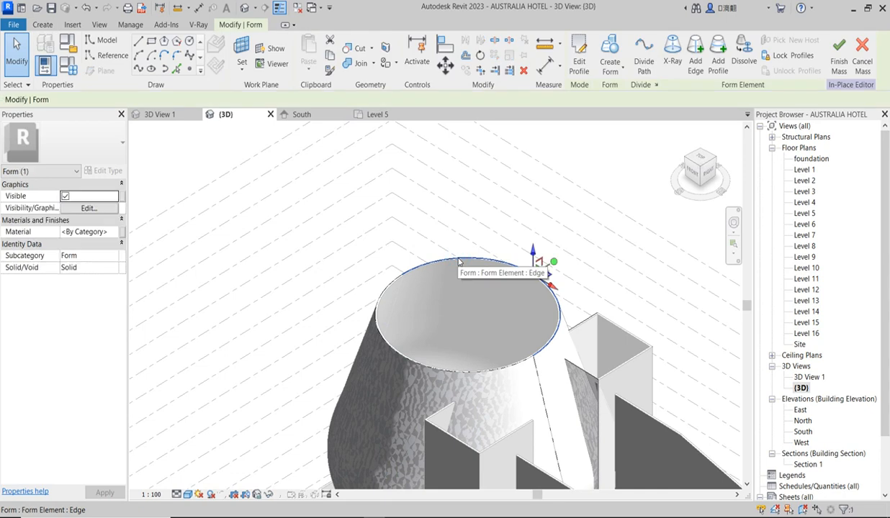
left_click(578, 63)
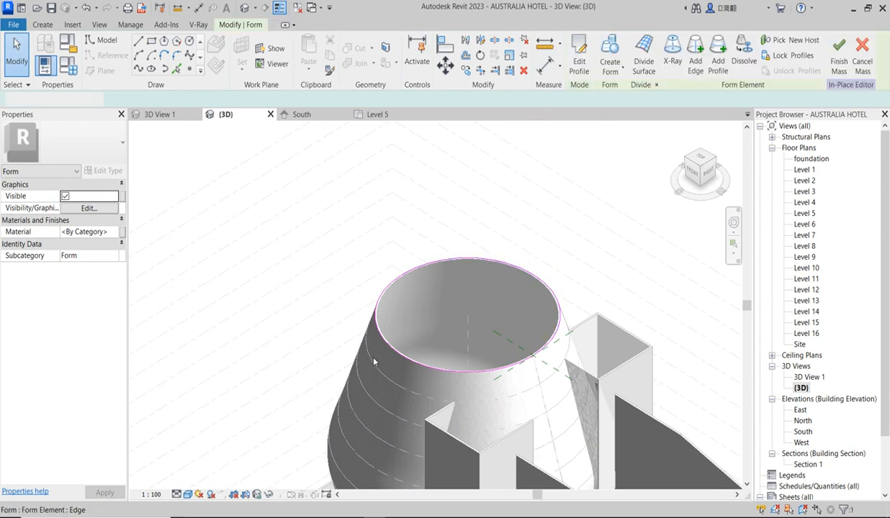
key("Escape")
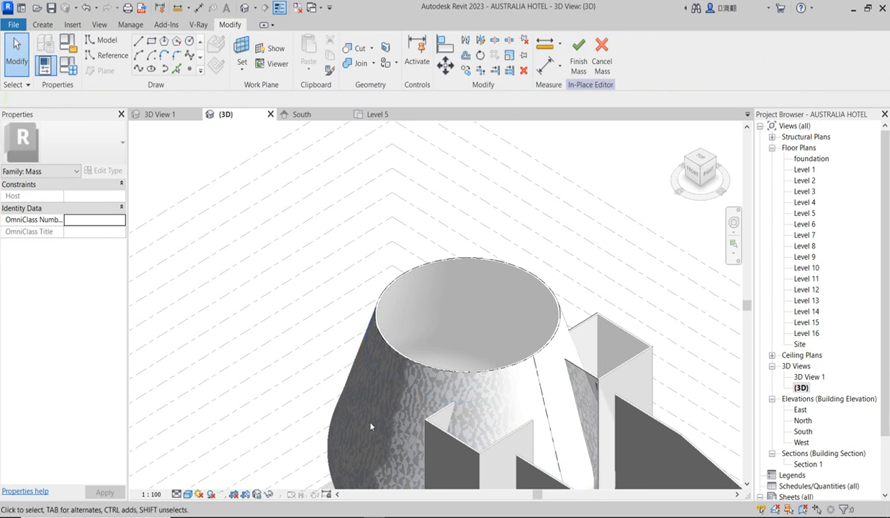
Open the tower form's Level 11 profile for editing and select its circle in the South elevation, beside the arc dimension.
scroll(356, 433, "down", 2)
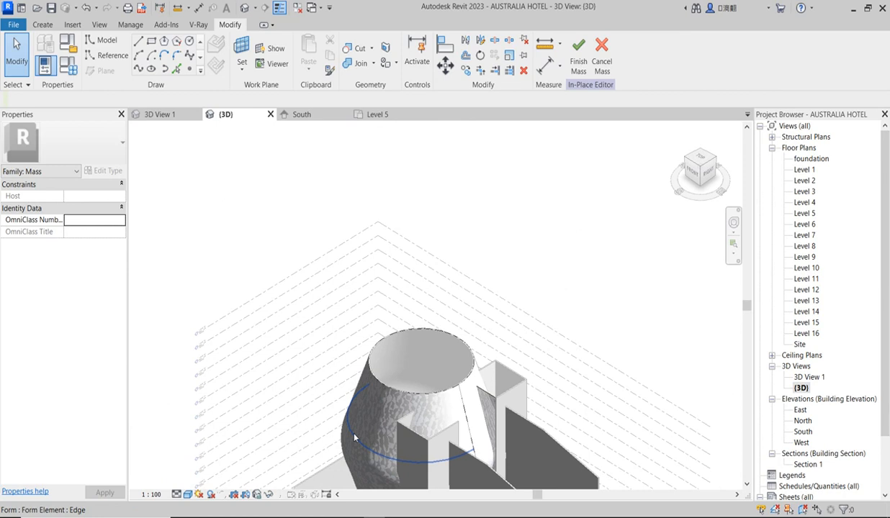
left_click(348, 456)
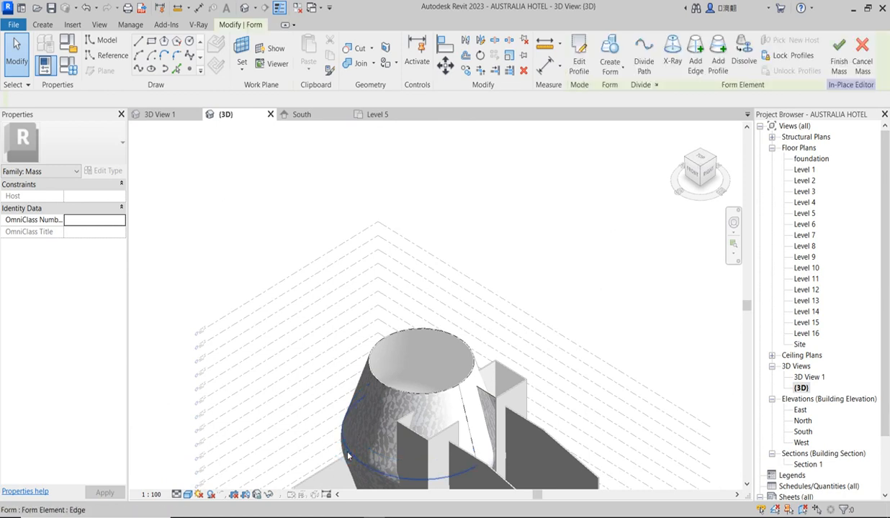
left_click(576, 61)
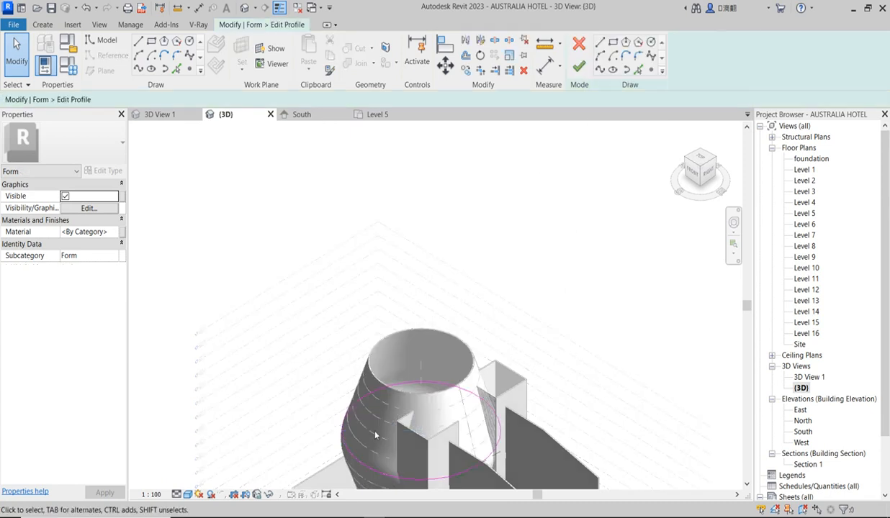
scroll(358, 403, "up", 2)
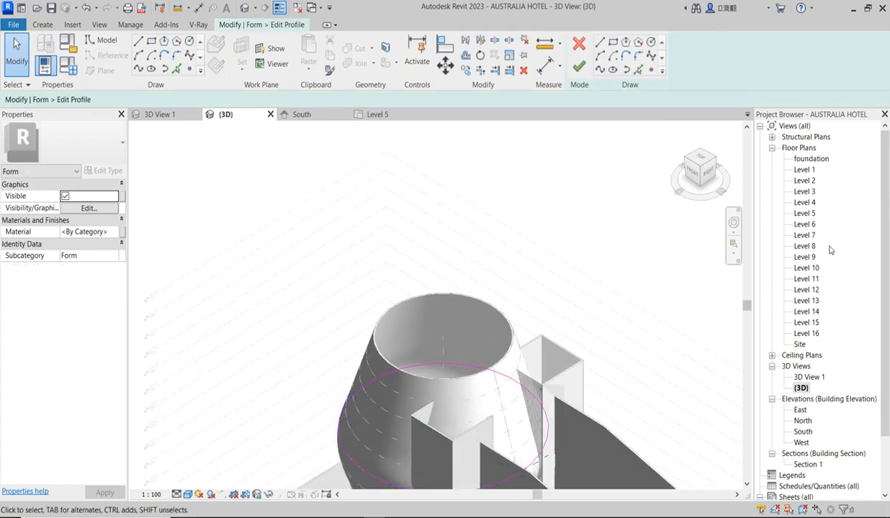
double_click(802, 432)
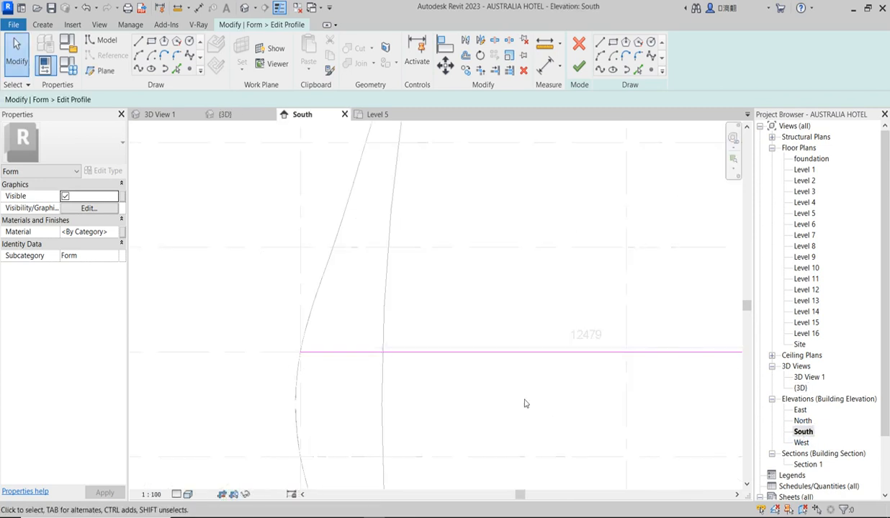
left_click(565, 359)
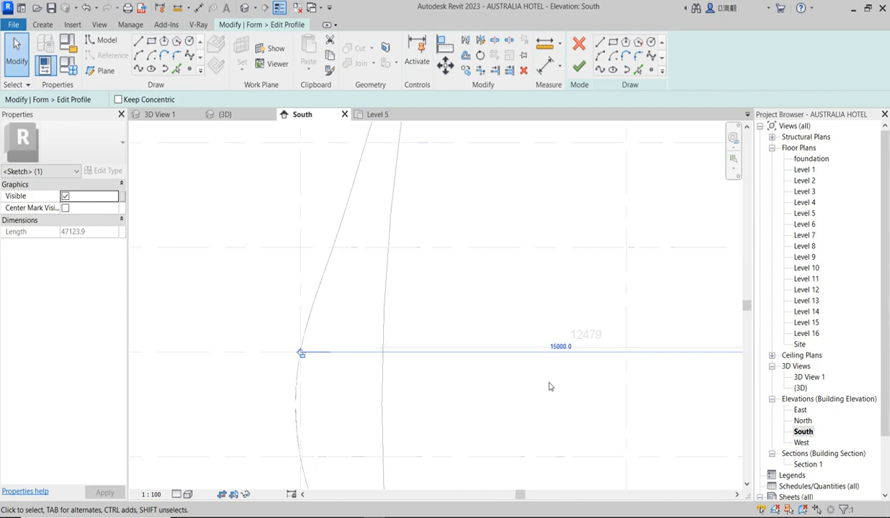
scroll(550, 387, "down", 4)
scroll(554, 392, "up", 4)
scroll(534, 373, "up", 4)
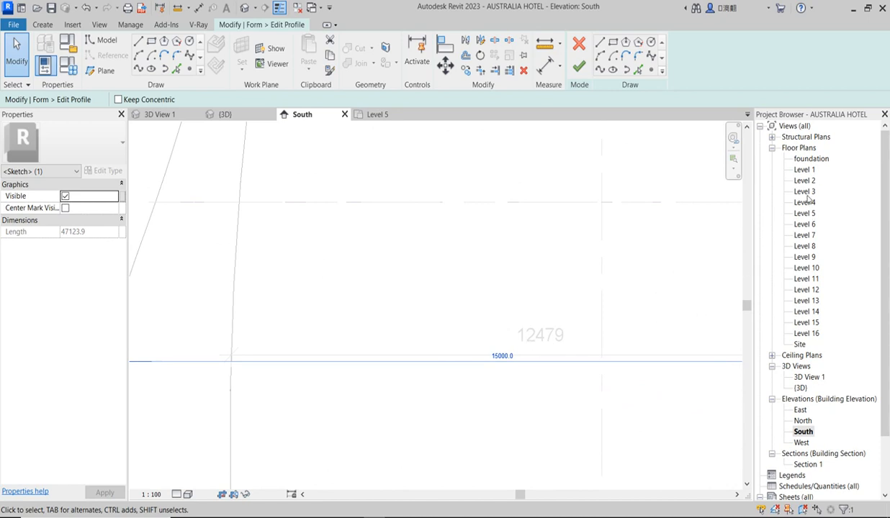
In the Level 9 floor plan, set the selected profile circle's radius to 12479 mm and finish the profile edit.
double_click(804, 257)
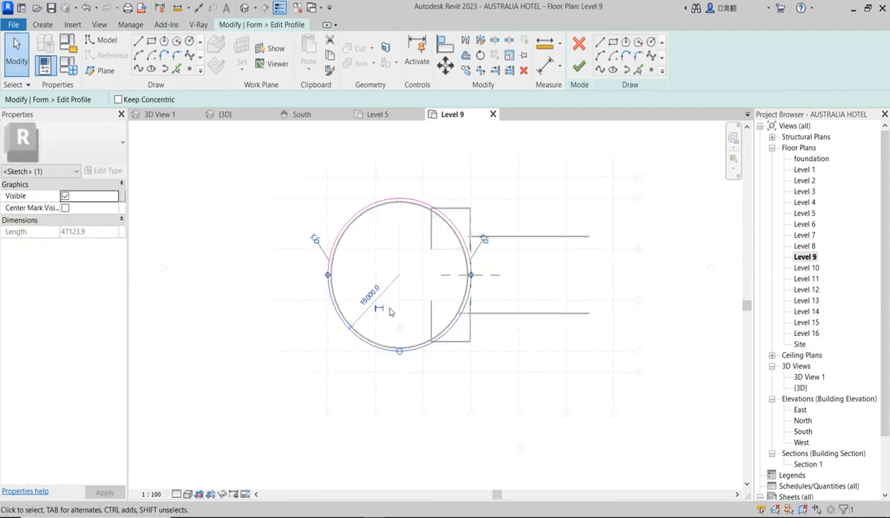
scroll(374, 308, "up", 5)
left_click(371, 299)
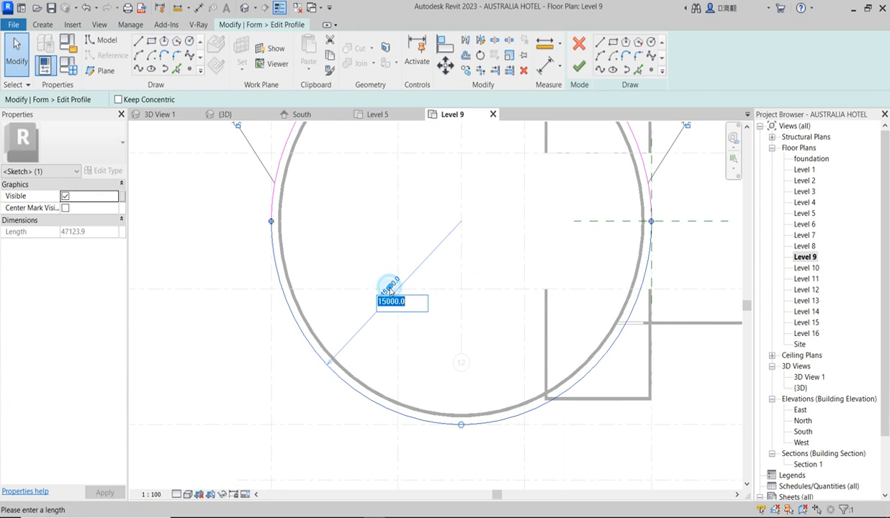
type("12479")
key("Return")
left_click(447, 286)
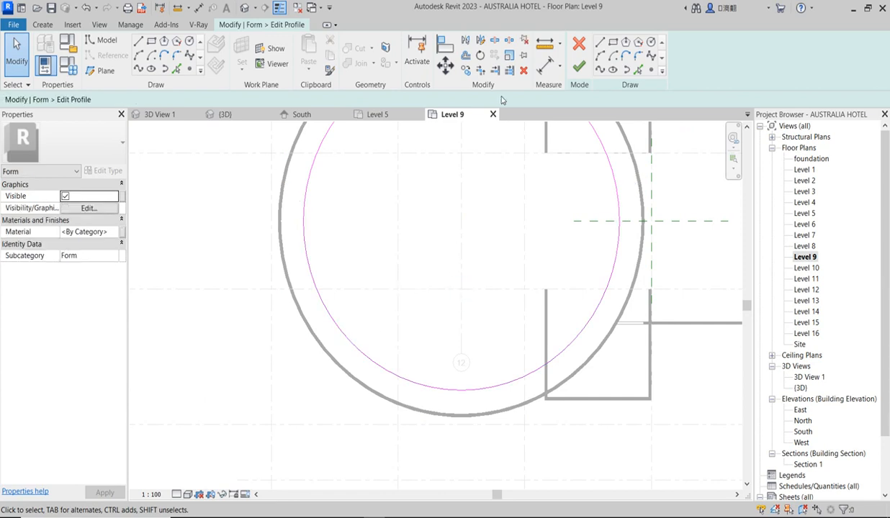
left_click(579, 66)
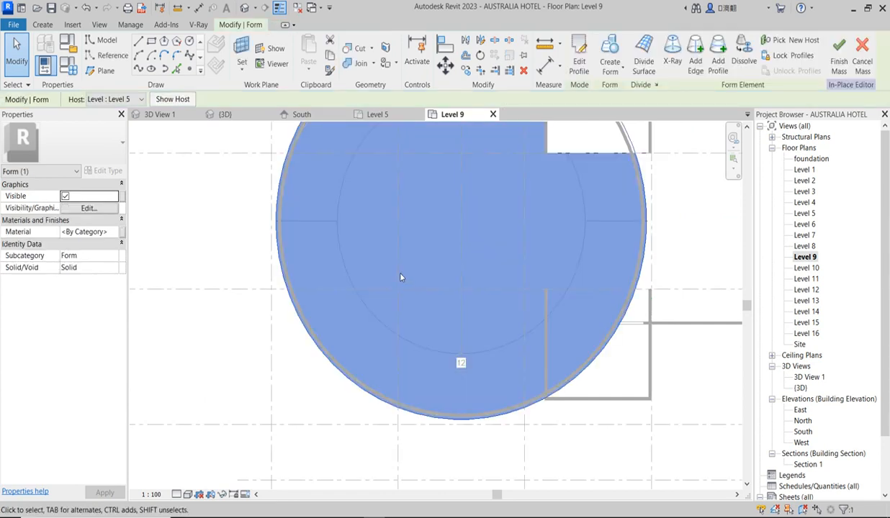
Return to the {3D} view and examine the tower form around the edited profile.
double_click(802, 388)
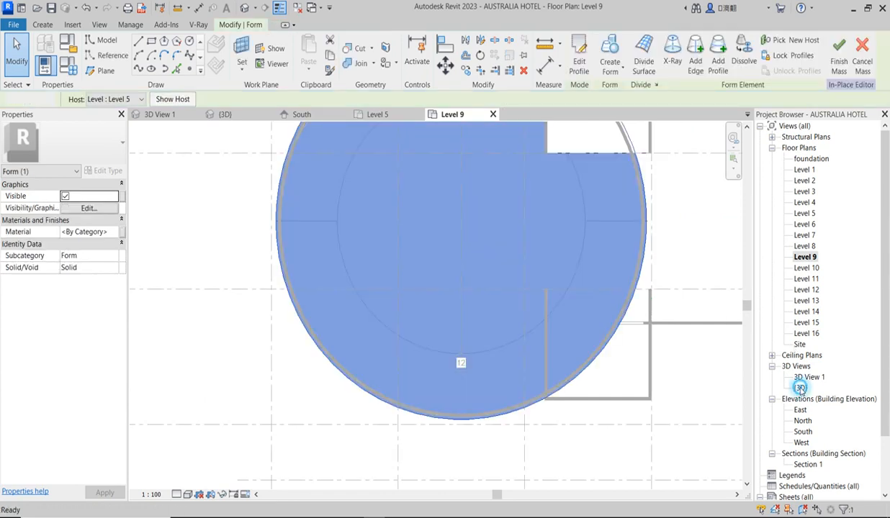
left_click(398, 307)
scroll(279, 262, "up", 6)
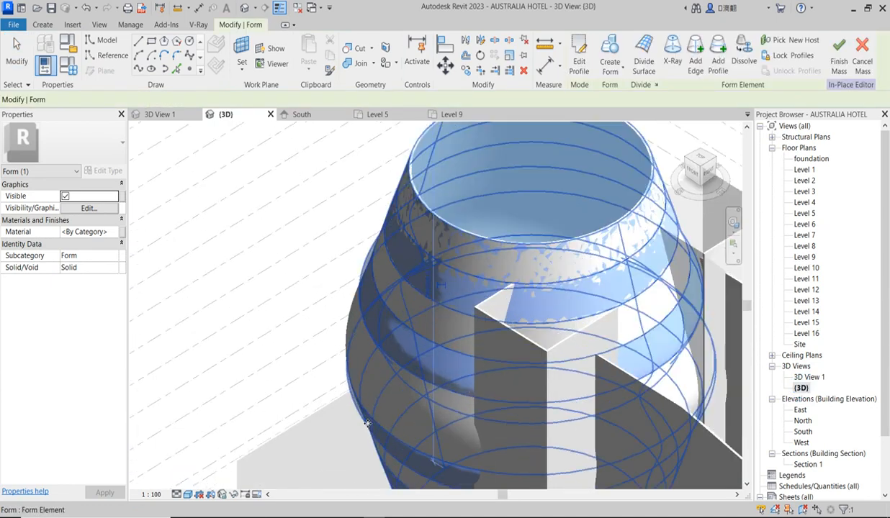
left_click(327, 264)
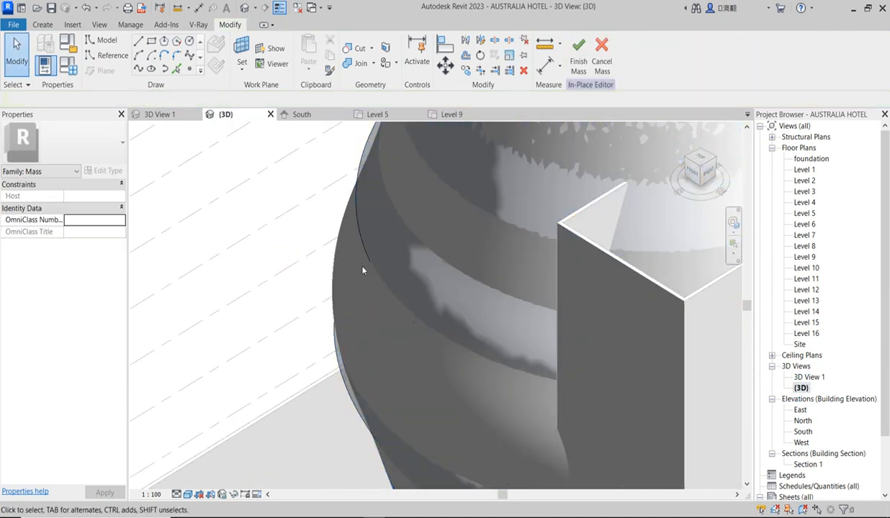
In the South elevation, select the tower form's Level 10 profile edge and open that profile for editing.
scroll(385, 256, "down", 4)
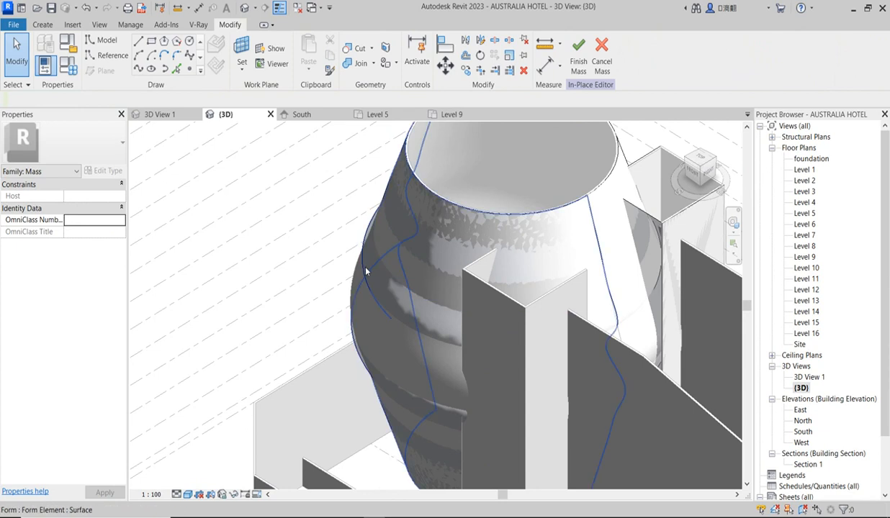
left_click(364, 365)
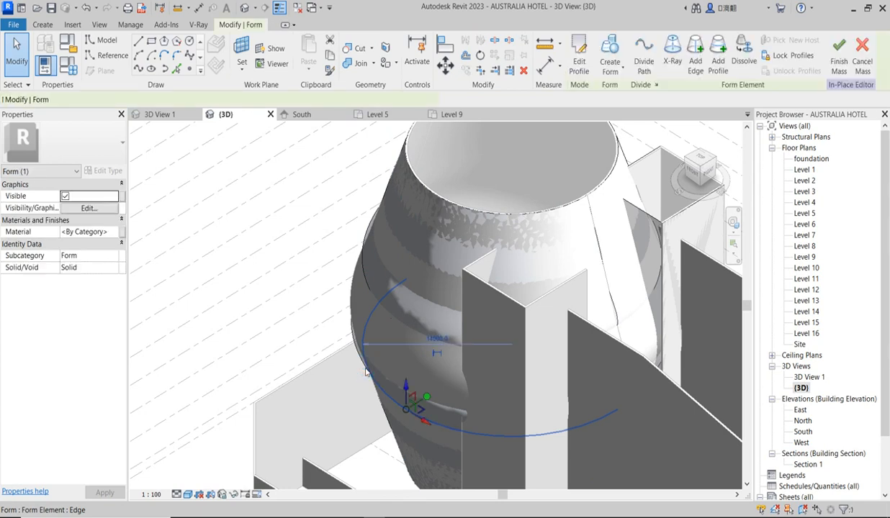
scroll(344, 368, "down", 3)
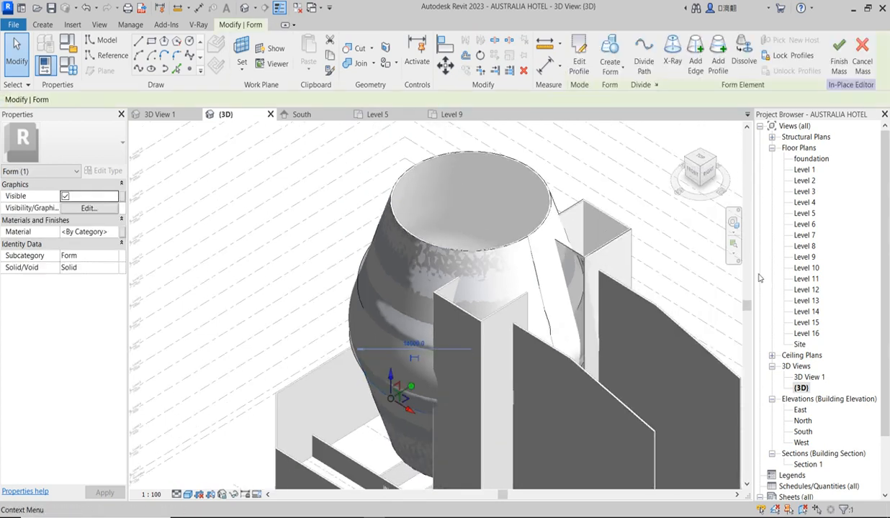
double_click(803, 433)
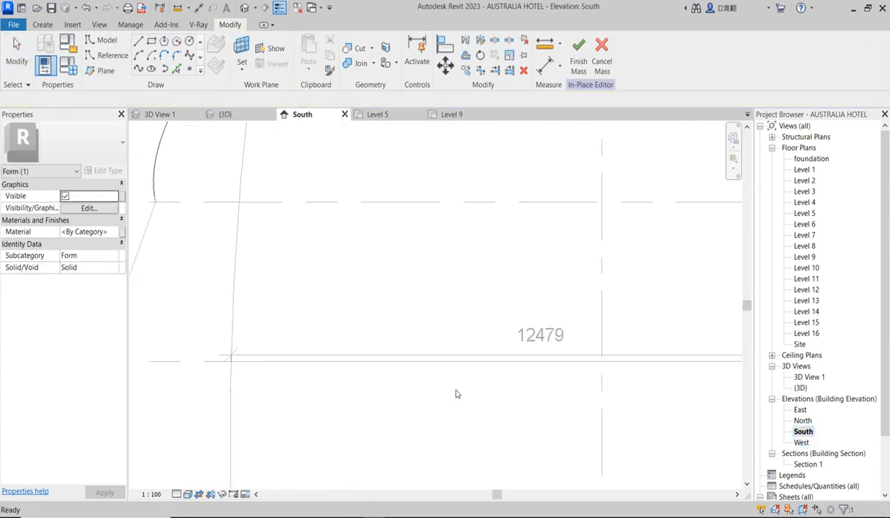
scroll(365, 249, "down", 1)
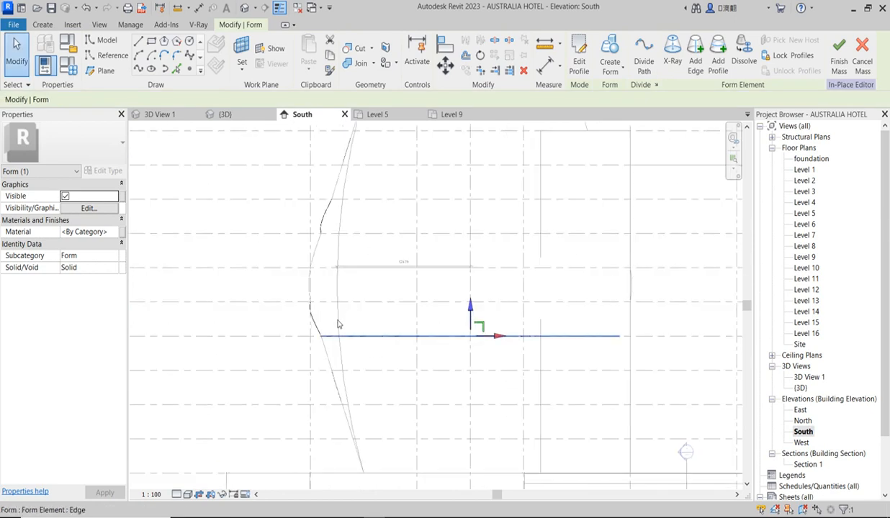
scroll(334, 285, "up", 2)
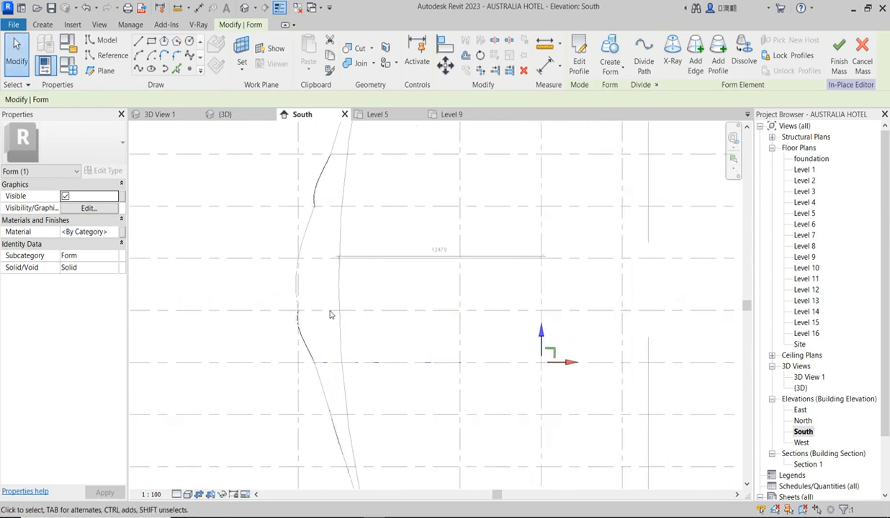
left_click(322, 311)
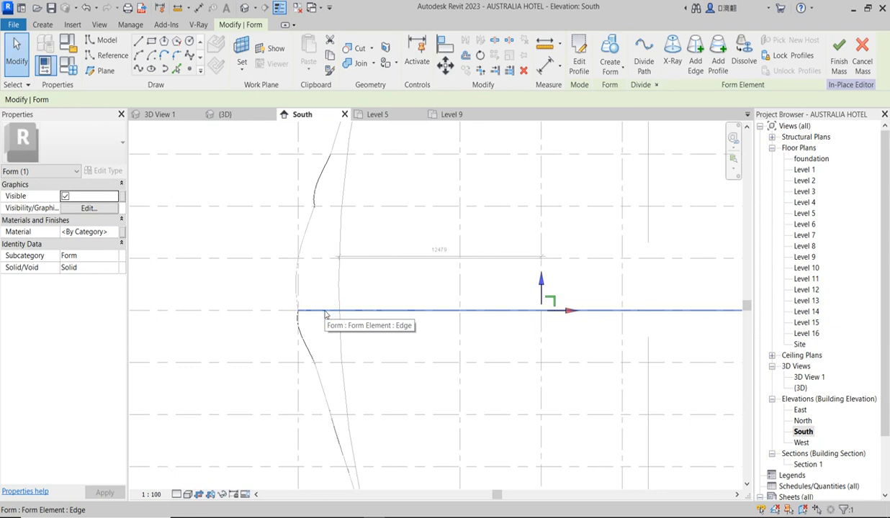
left_click(579, 63)
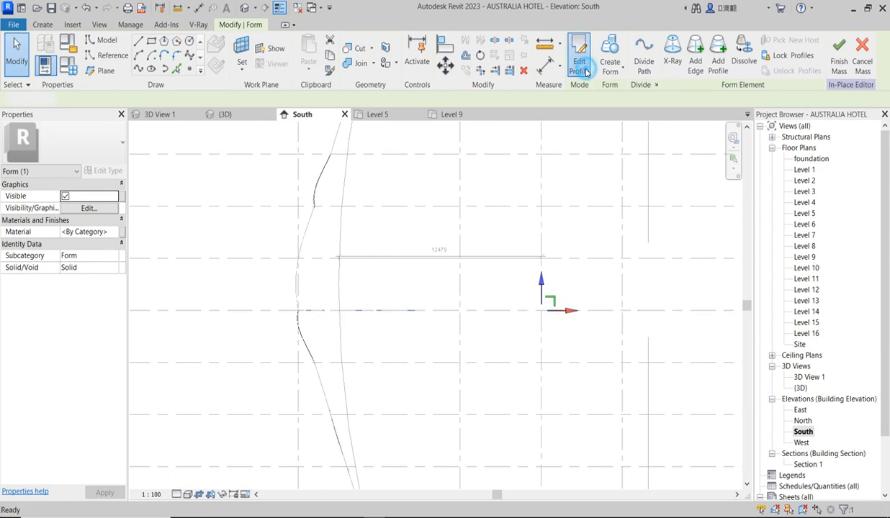
Set the Level 10 profile circle's radius to 12479 mm, finish the profile edit and deselect the form.
left_click(330, 310)
left_click(441, 306)
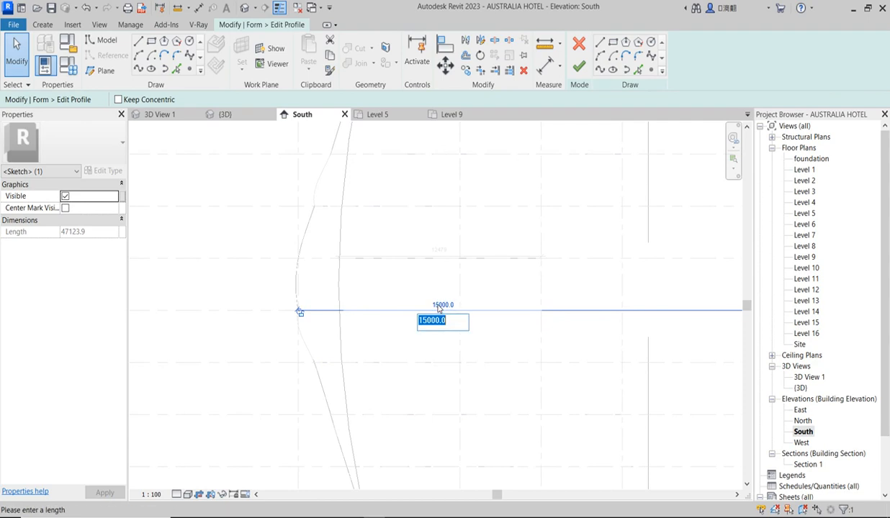
type("12479")
key("Return")
left_click(413, 373)
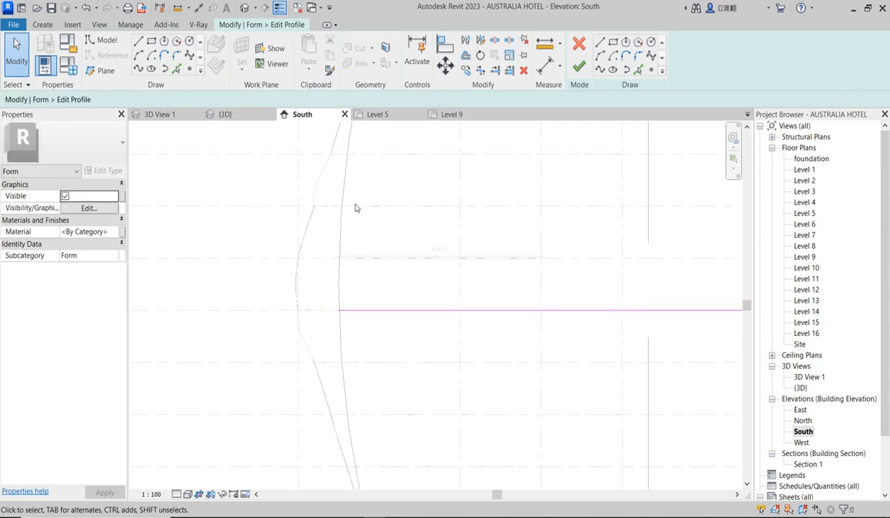
left_click(579, 66)
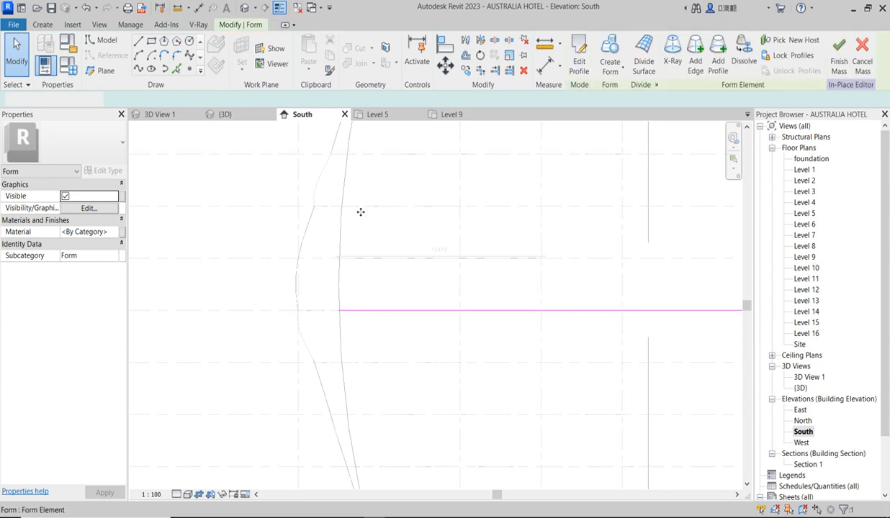
scroll(325, 311, "down", 2)
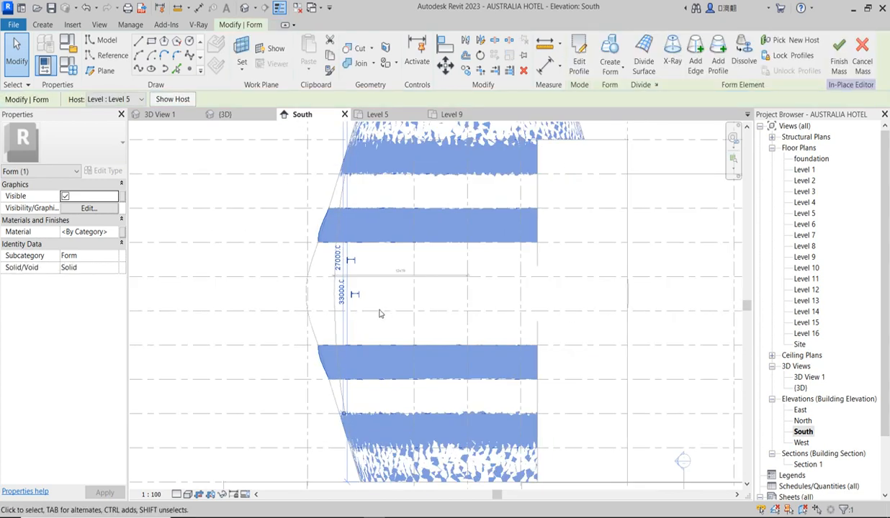
left_click(384, 302)
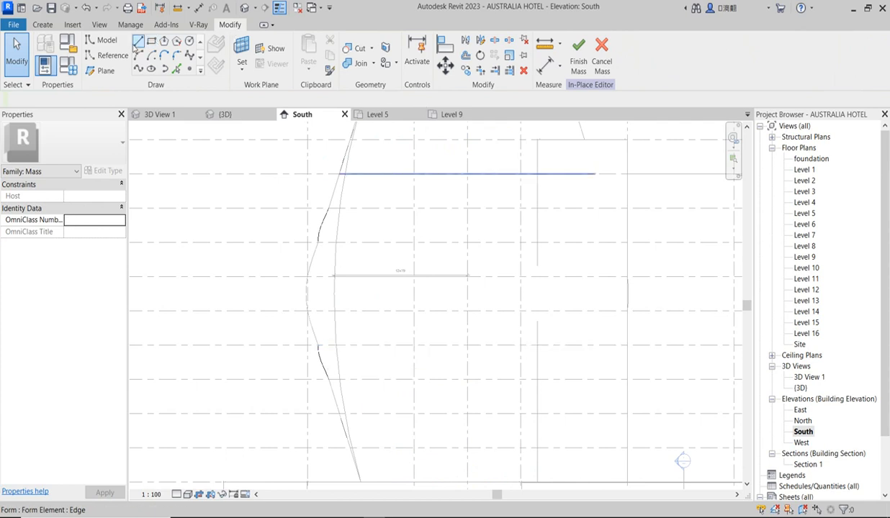
Measure the horizontal distance from the curved guide arc to the tower's centre along Level 9.
left_click(137, 41)
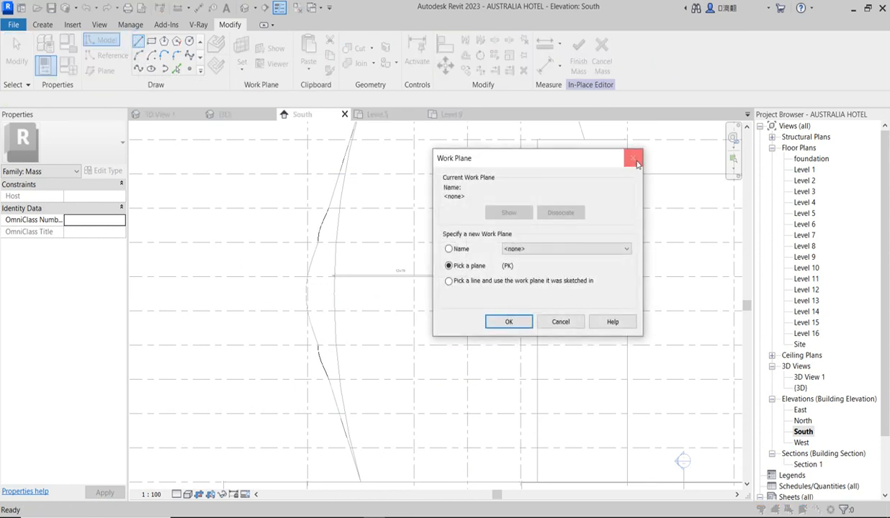
left_click(634, 159)
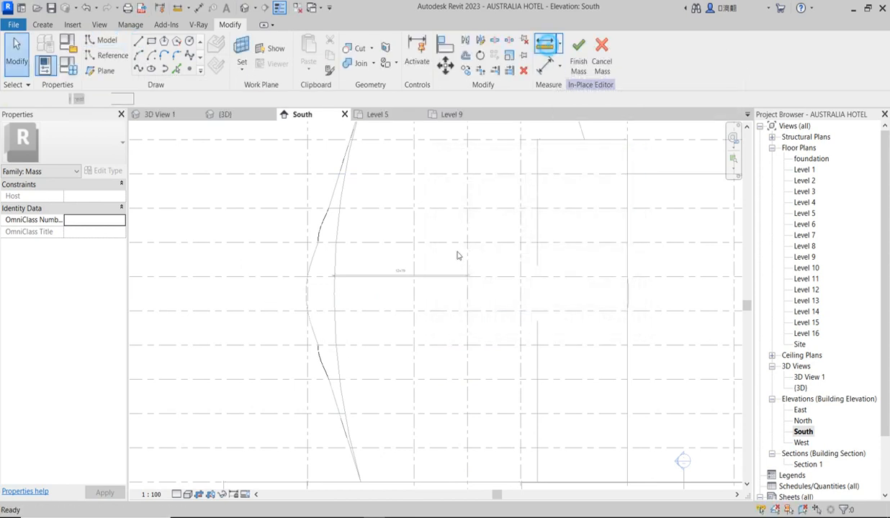
left_click(545, 45)
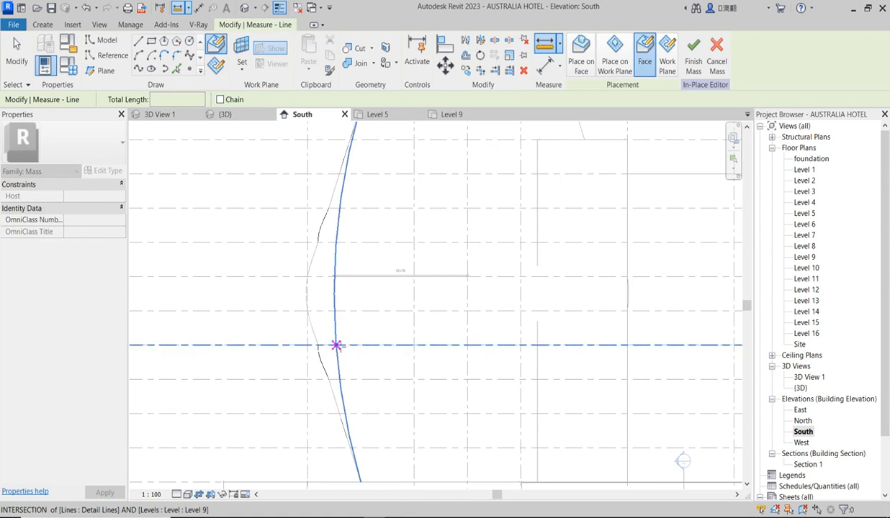
left_click(336, 346)
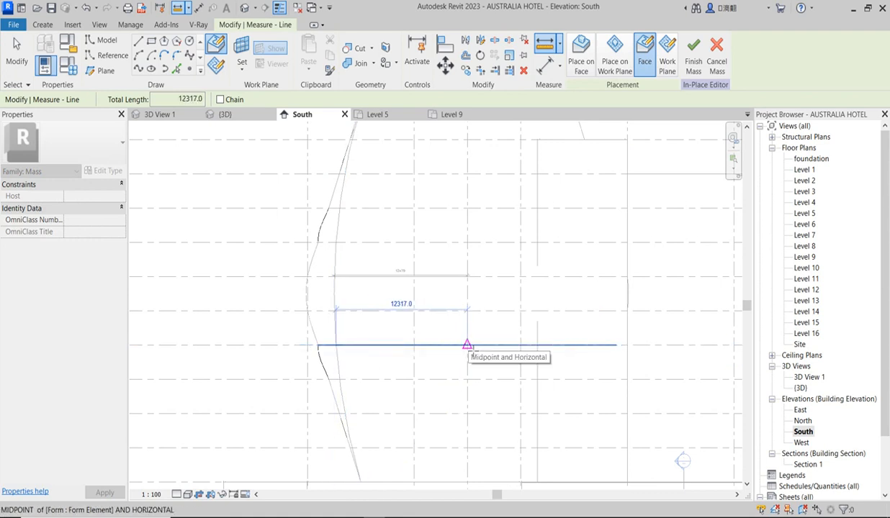
scroll(467, 346, "up", 2)
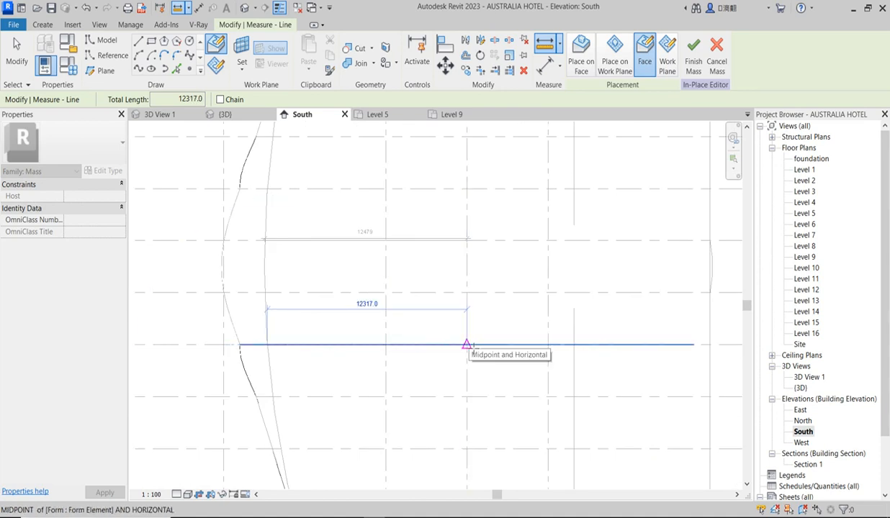
key("Escape")
key("Escape")
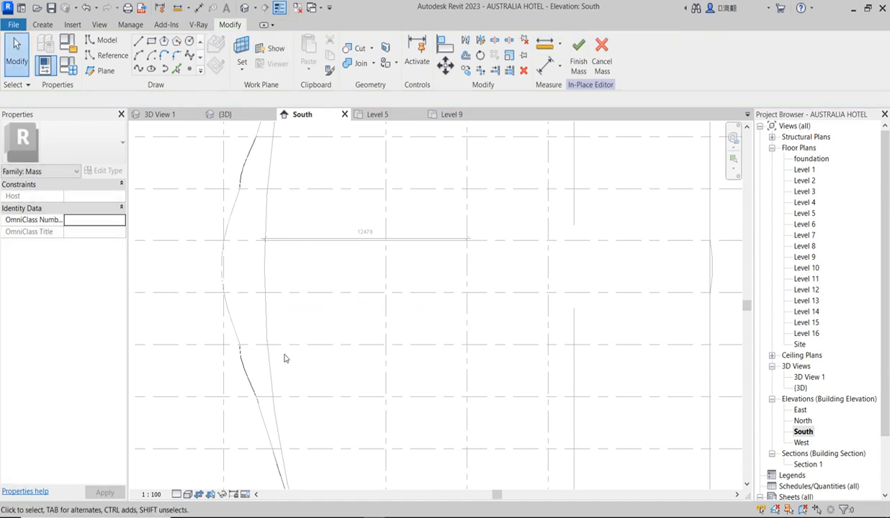
Edit the tower form's Level 9 profile, set its circle's radius to 12317 mm, and finish the profile edit.
left_click(242, 343)
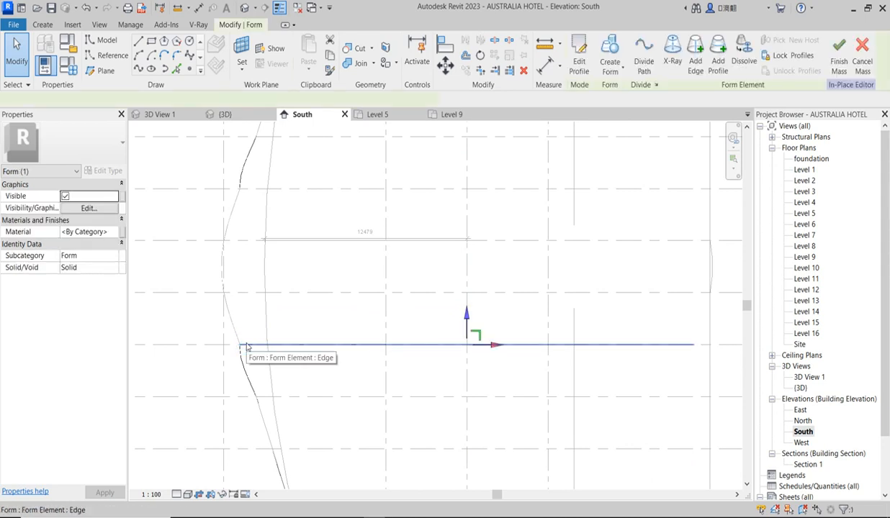
left_click(579, 64)
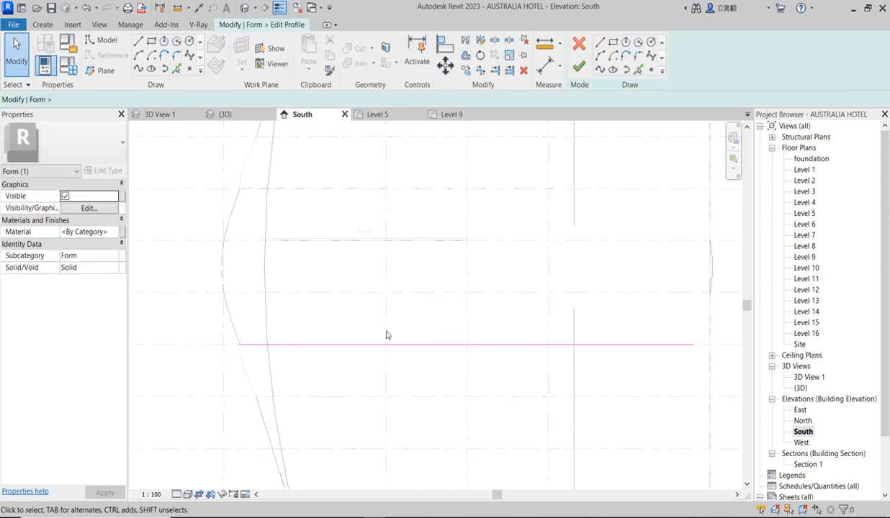
left_click(403, 345)
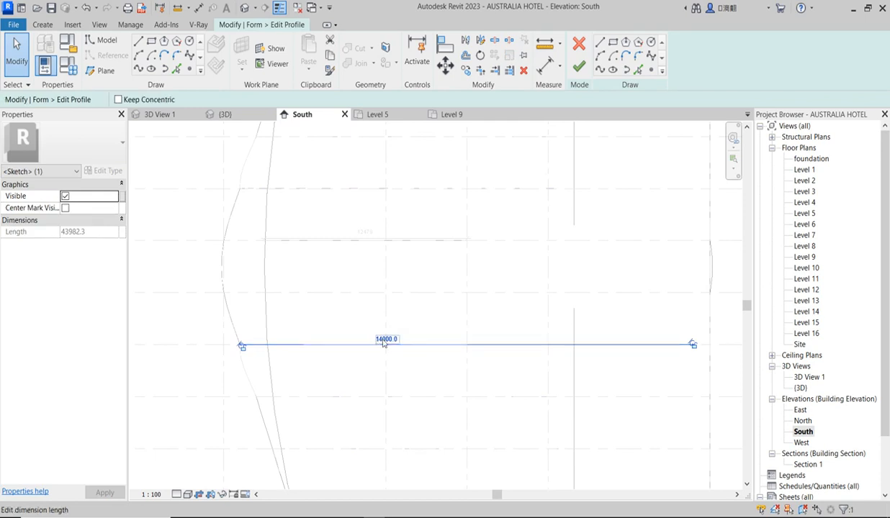
left_click(385, 339)
type("12317")
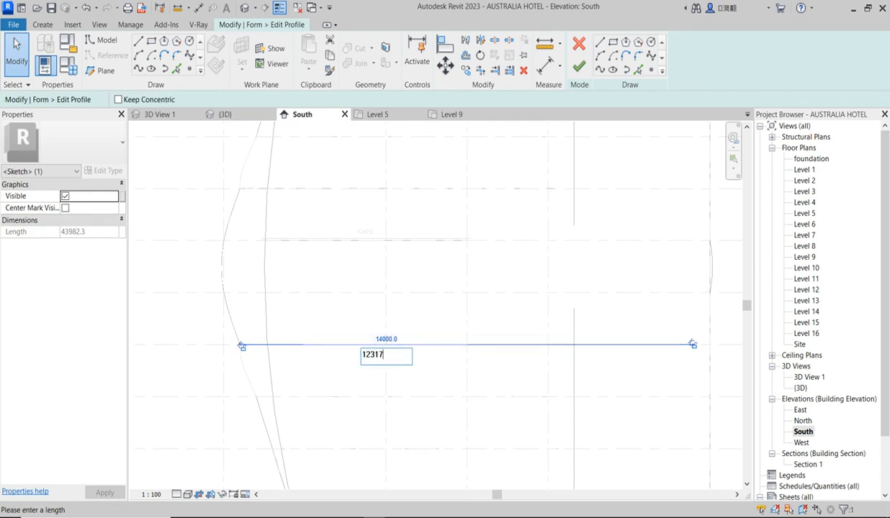
key("Return")
left_click(354, 369)
scroll(262, 315, "down", 2)
left_click(579, 66)
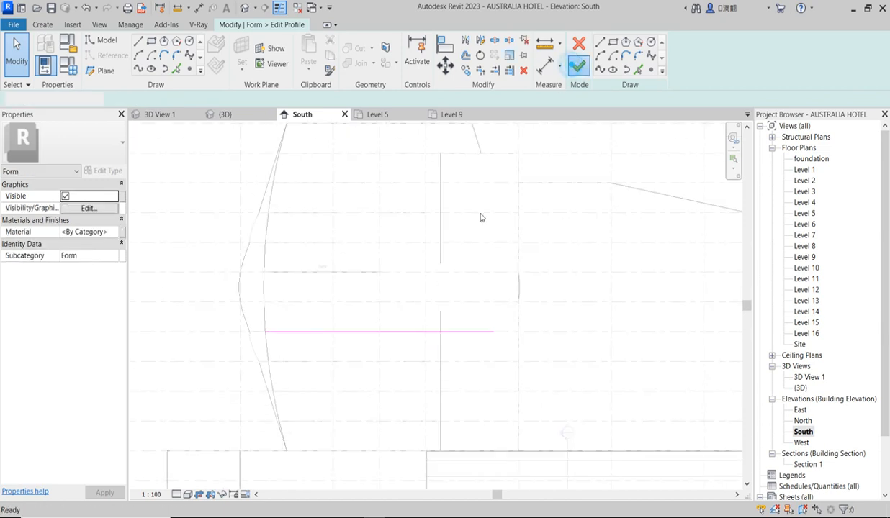
left_click(301, 384)
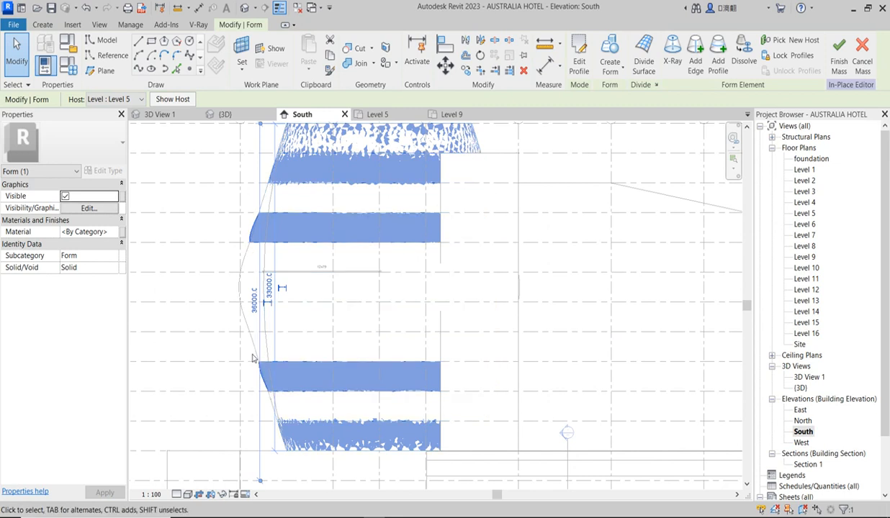
left_click(206, 355)
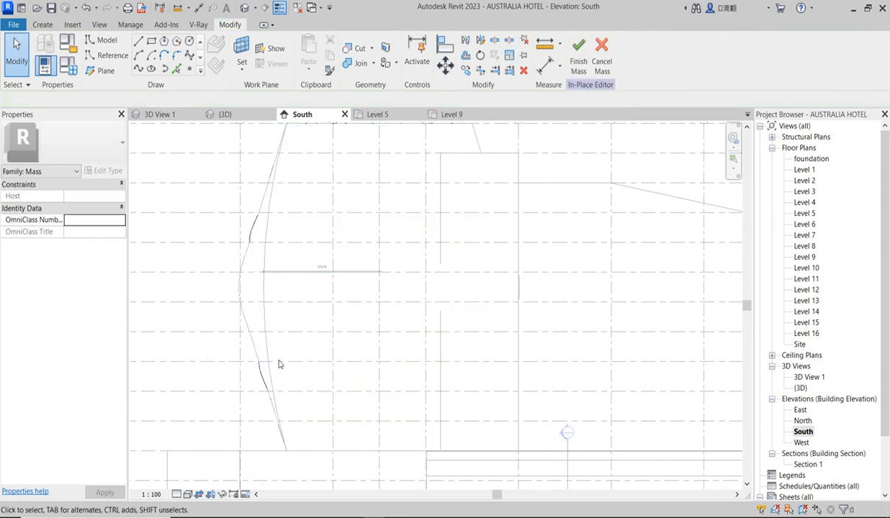
Measure the horizontal distance from the guide arc to the tower's centre along Level 8.
left_click(544, 44)
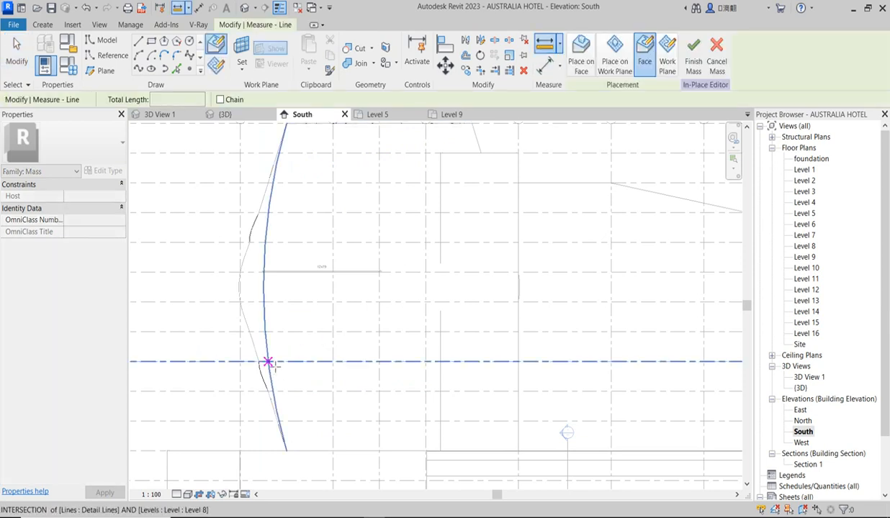
left_click(263, 362)
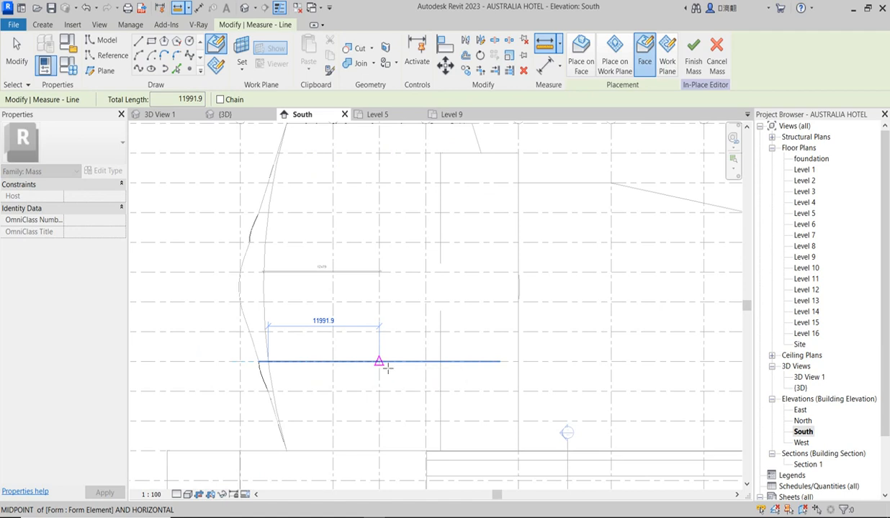
key("Escape")
key("Escape")
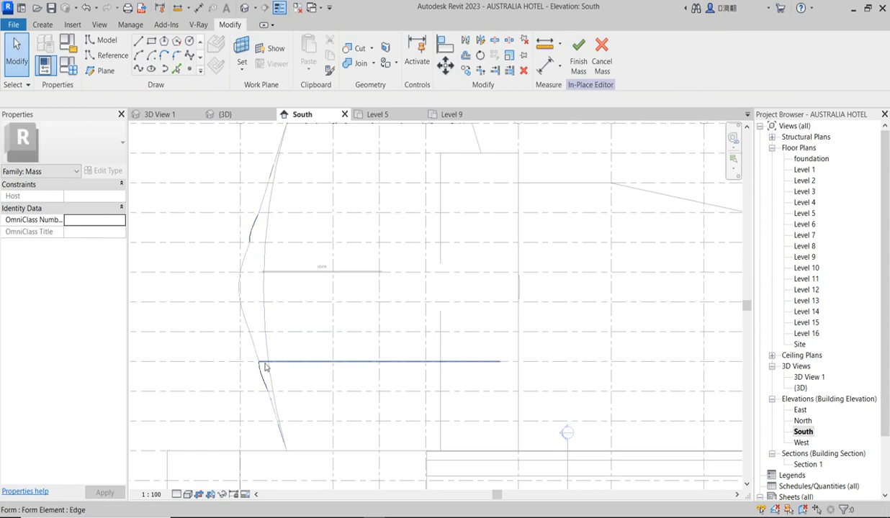
Edit the tower form's Level 8 profile, set its circle's radius to 11992 mm, and finish the profile edit.
left_click(264, 362)
left_click(579, 57)
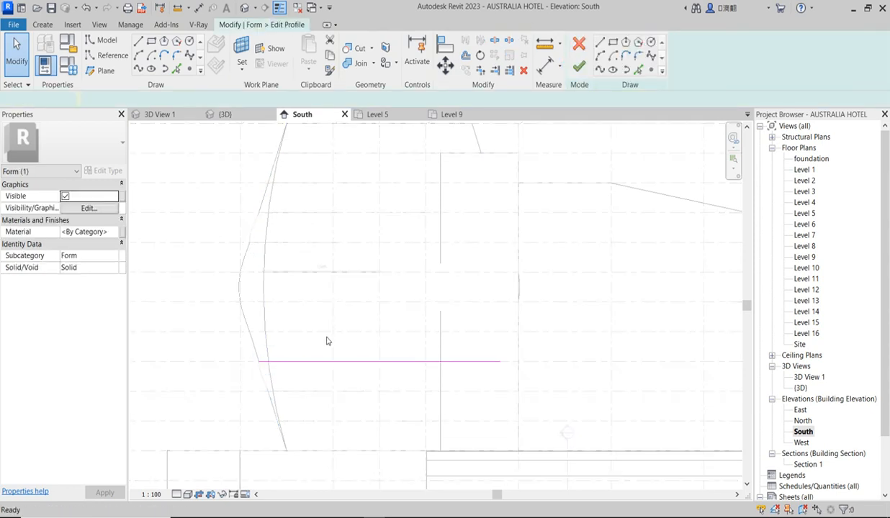
left_click(295, 362)
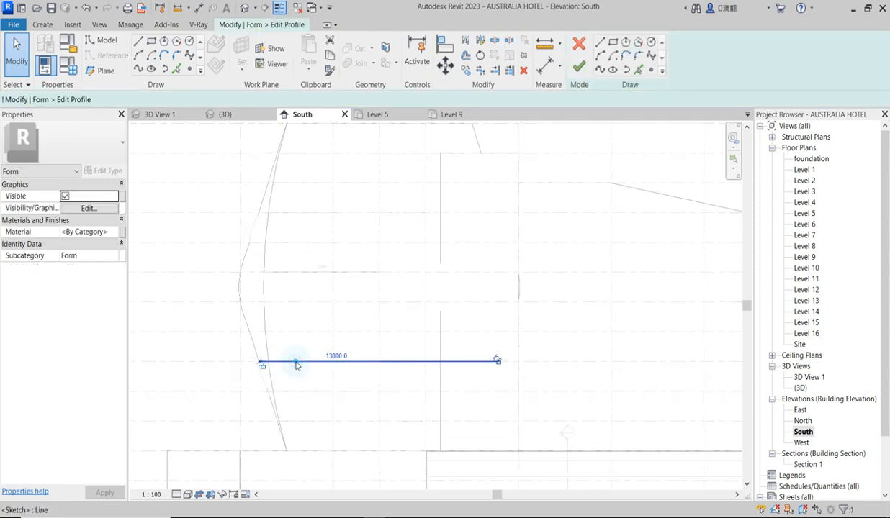
left_click(336, 356)
type("11992")
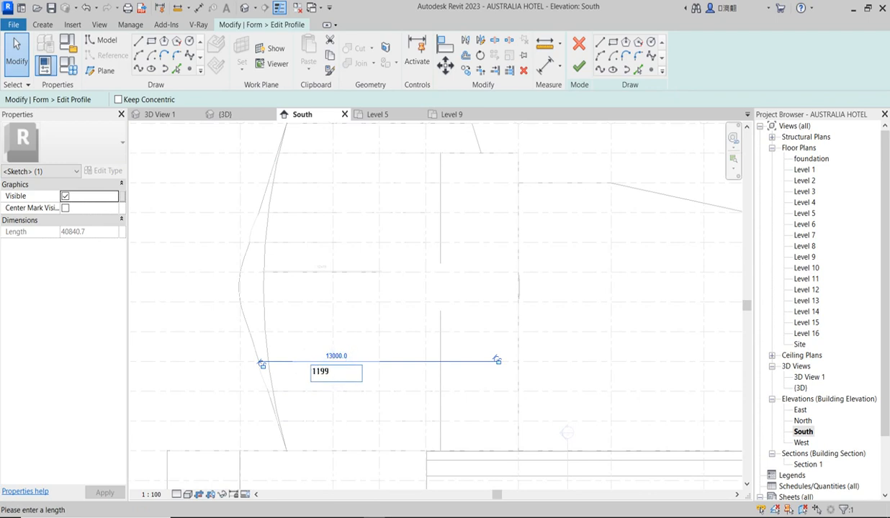
key("Return")
left_click(324, 333)
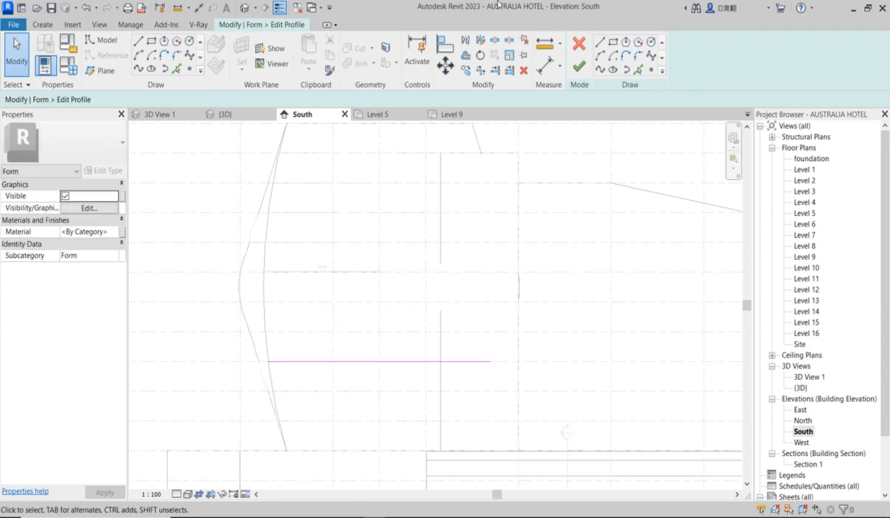
left_click(579, 66)
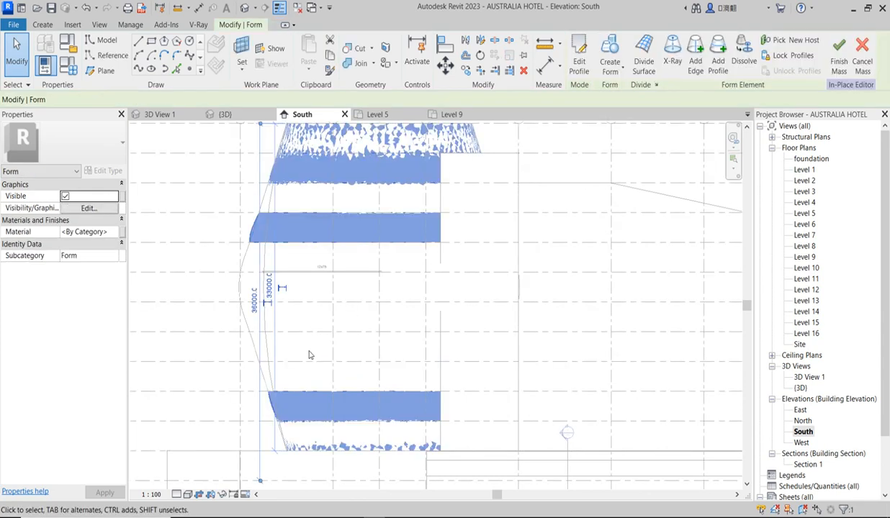
scroll(267, 400, "up", 2)
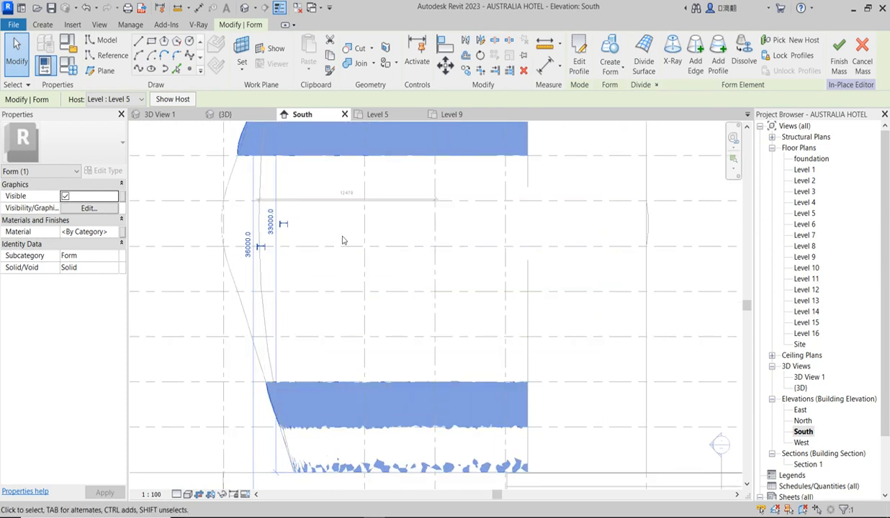
Measure the horizontal distance from the tower's centre to the curved guide arc along Level 7.
left_click(239, 264)
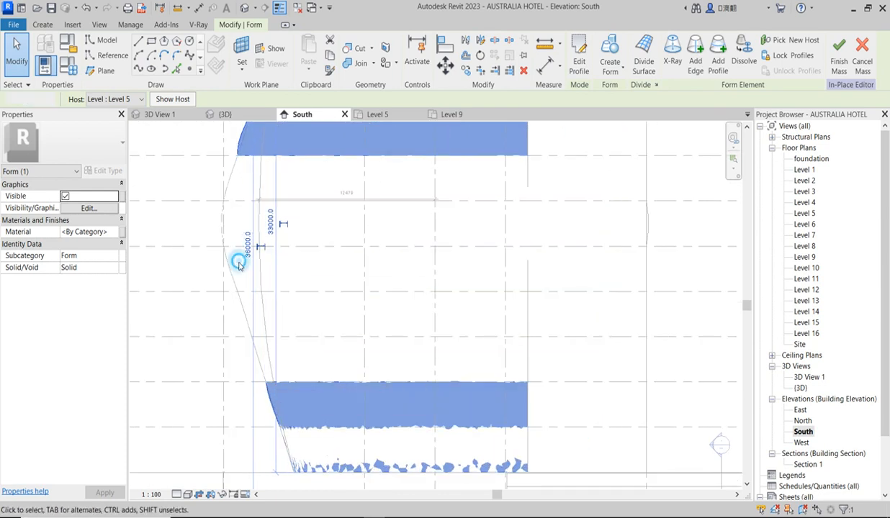
left_click(291, 389)
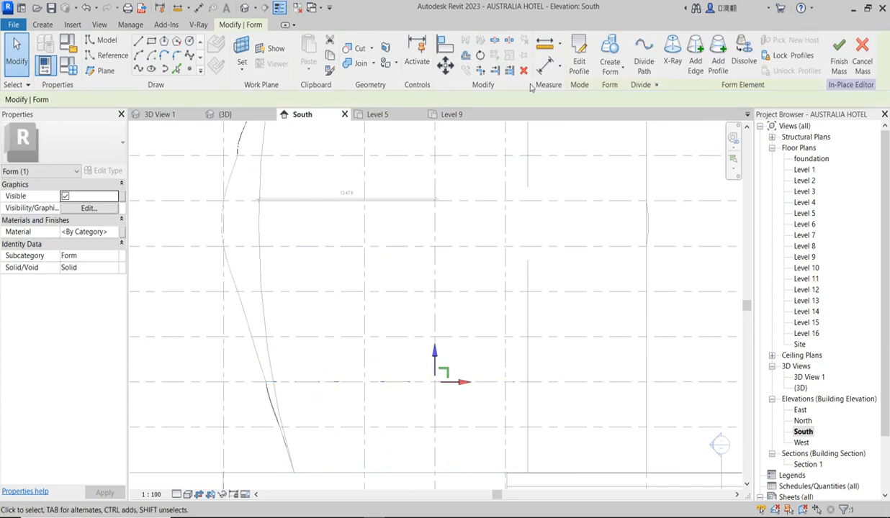
left_click(545, 44)
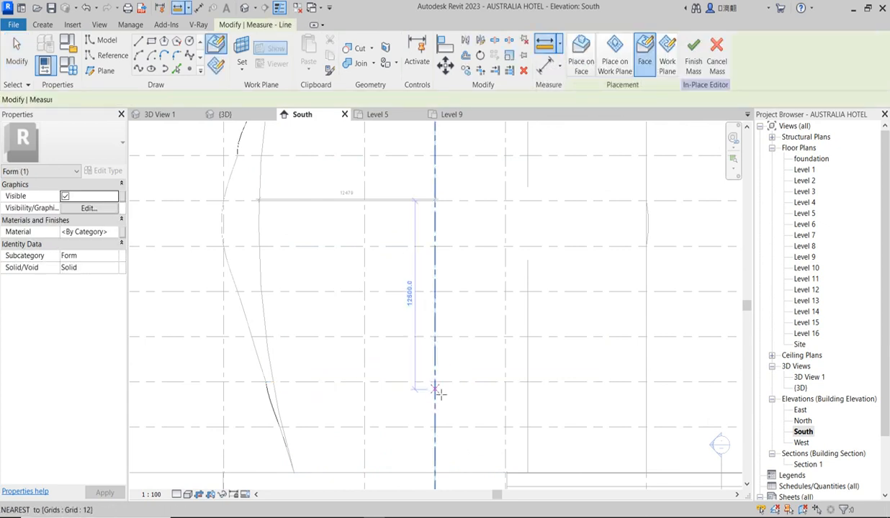
left_click(436, 382)
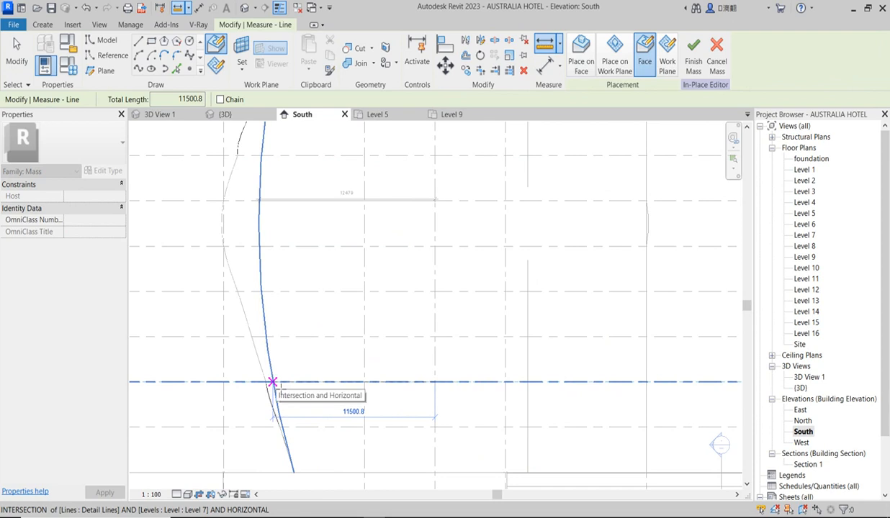
key("Escape")
key("Escape")
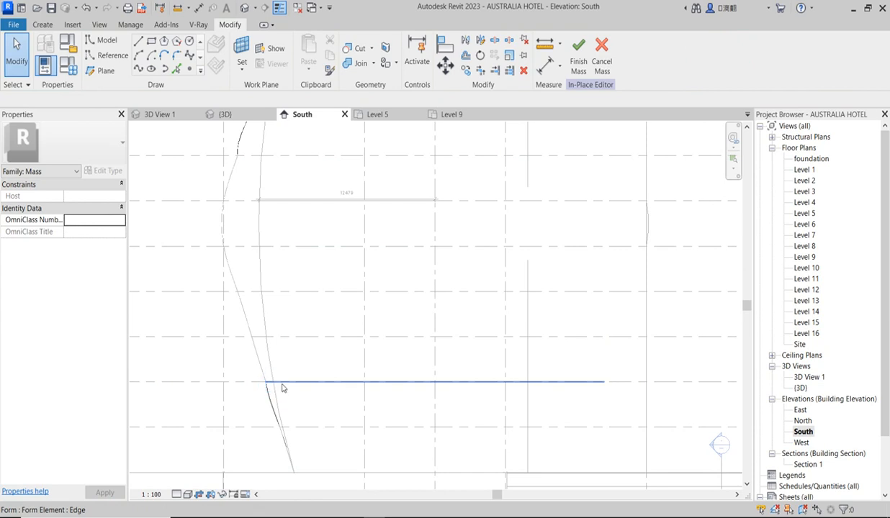
Edit the tower form's Level 7 profile, set its circle's radius to 11500 mm, and finish the profile edit.
double_click(272, 389)
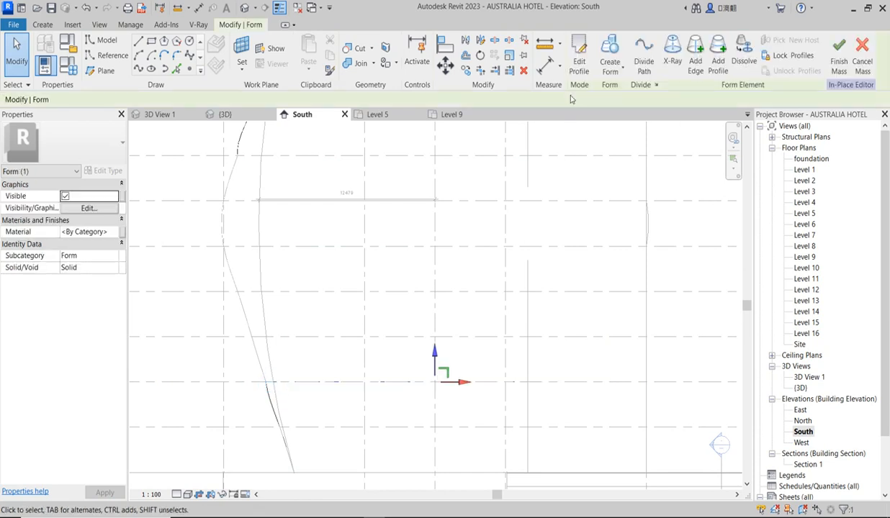
left_click(283, 382)
left_click(375, 377)
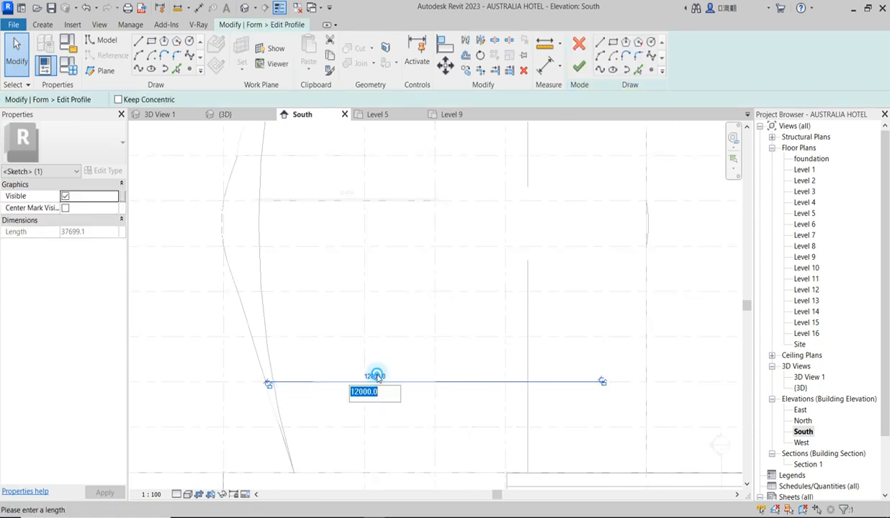
type("1")
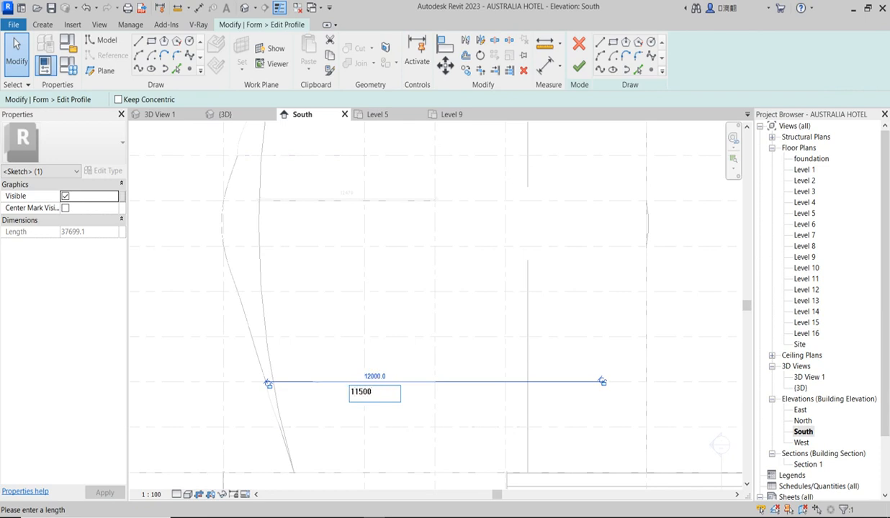
type("1500")
key("Return")
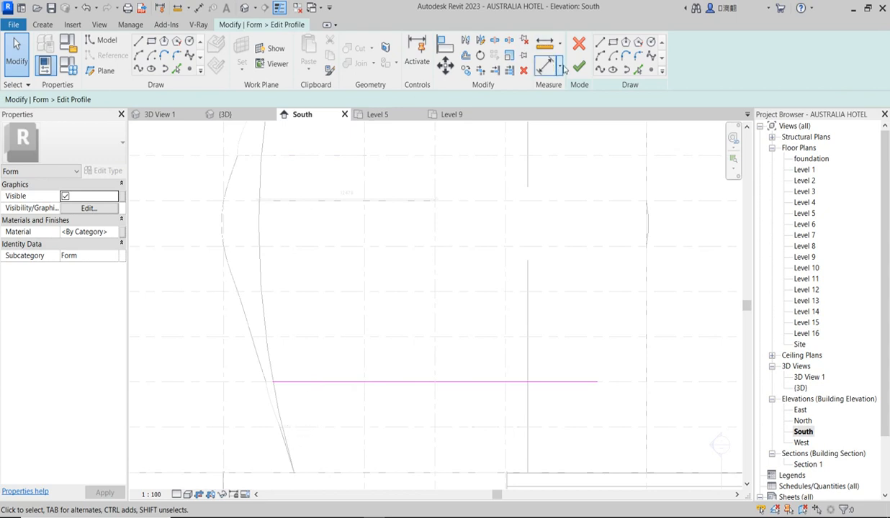
left_click(579, 66)
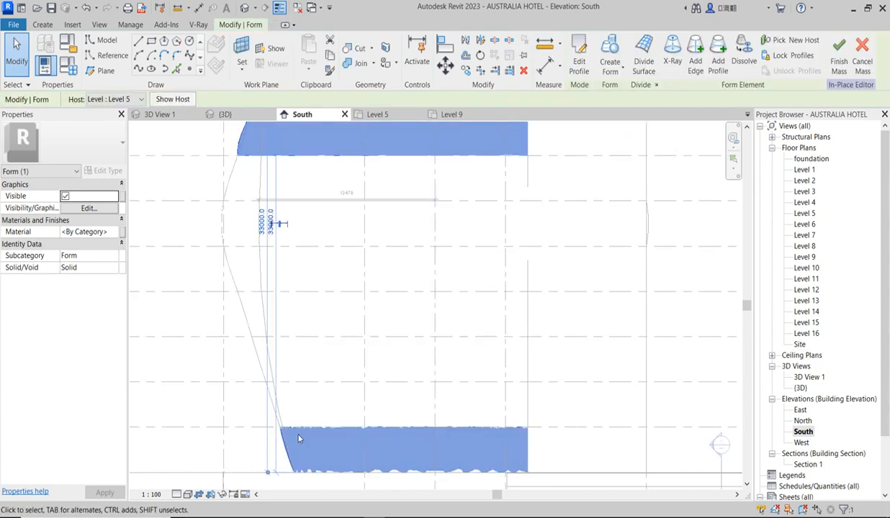
Measure the horizontal distance from the tower's centre to the curved guide arc along Level 6.
left_click(407, 364)
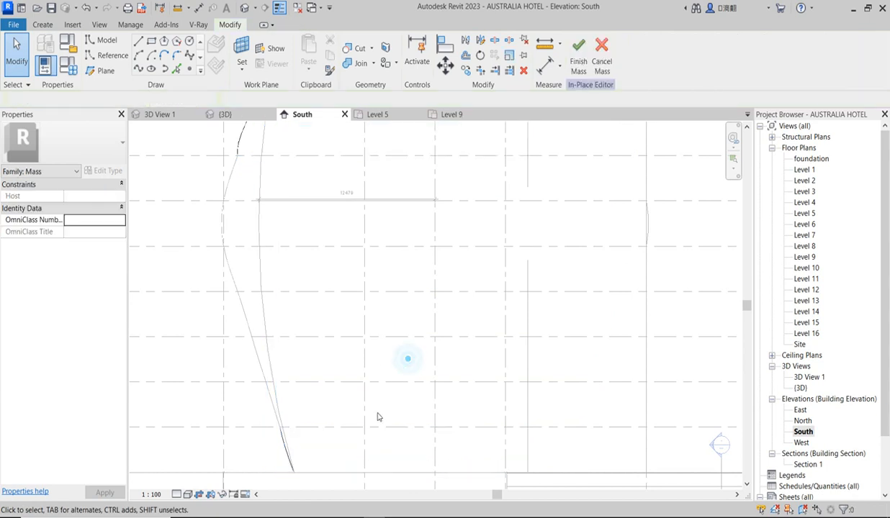
left_click(545, 44)
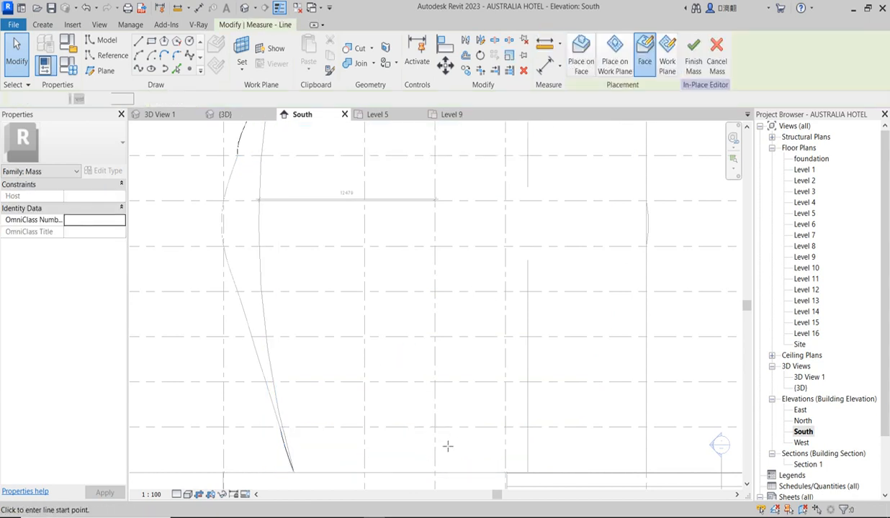
left_click(433, 427)
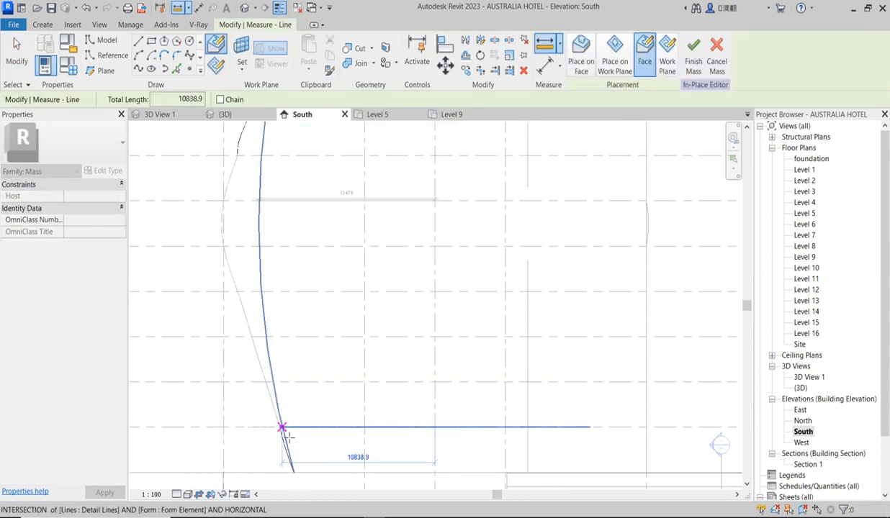
scroll(281, 428, "up", 3)
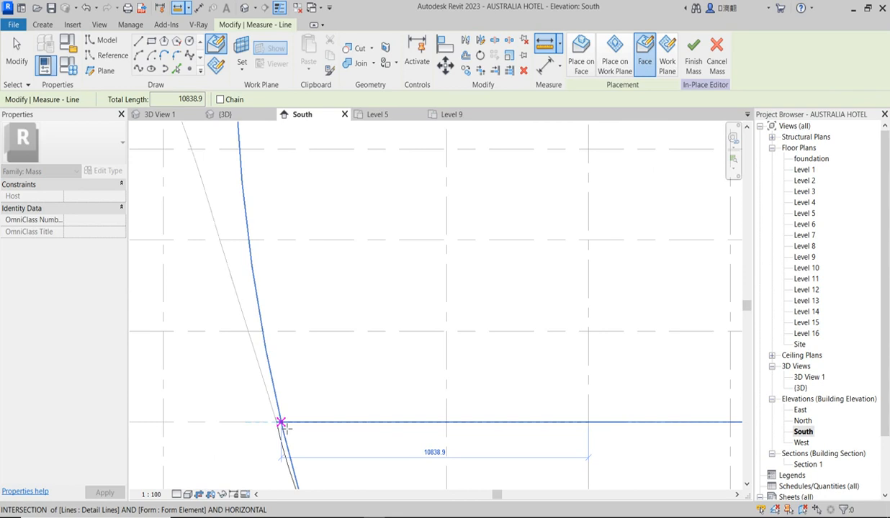
key("Escape")
key("Escape")
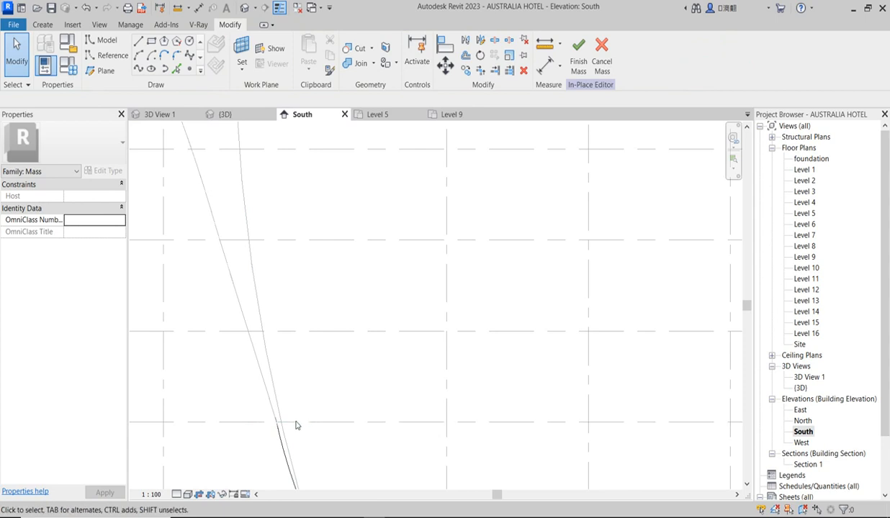
Edit the tower form's Level 6 profile, set its circle's radius to 10838 mm, and finish the profile edit.
left_click(302, 423)
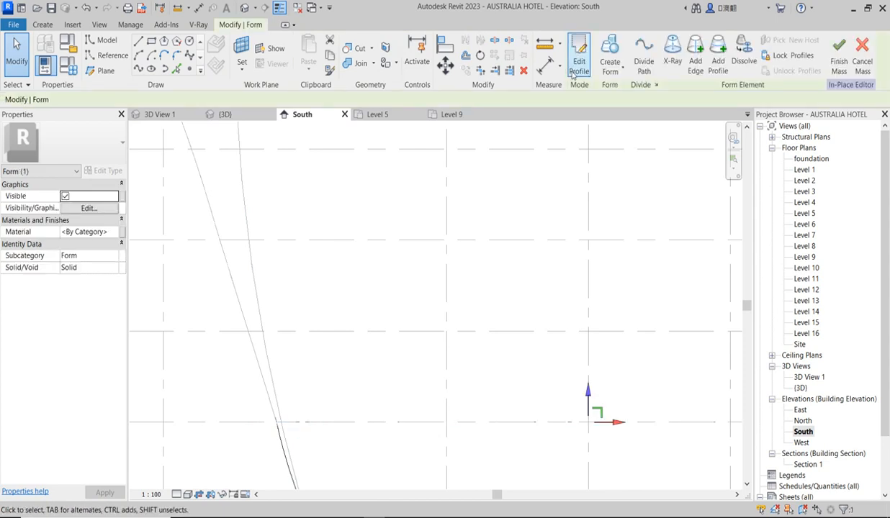
left_click(579, 62)
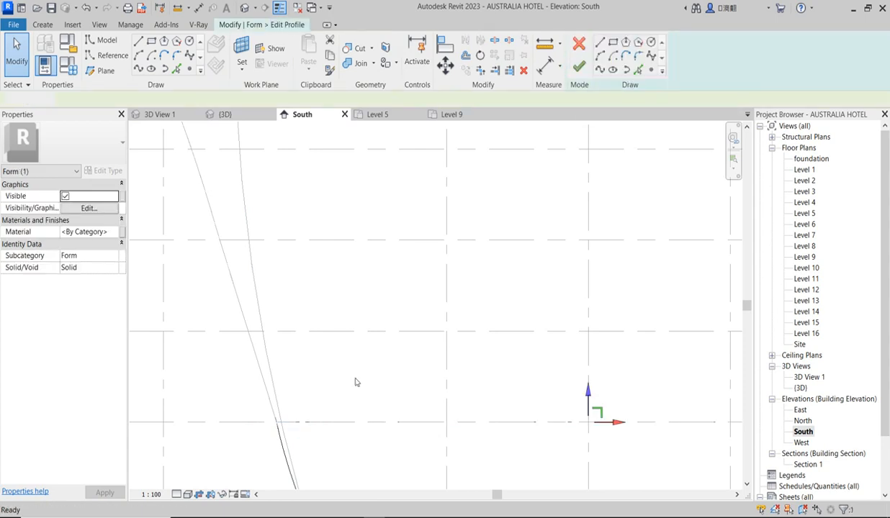
left_click(404, 422)
left_click(454, 417)
type("1083")
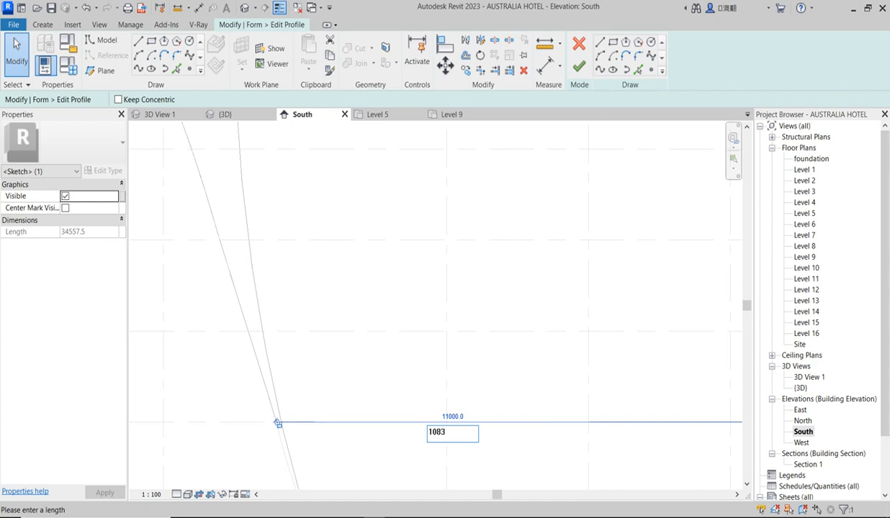
key("Return")
left_click(368, 335)
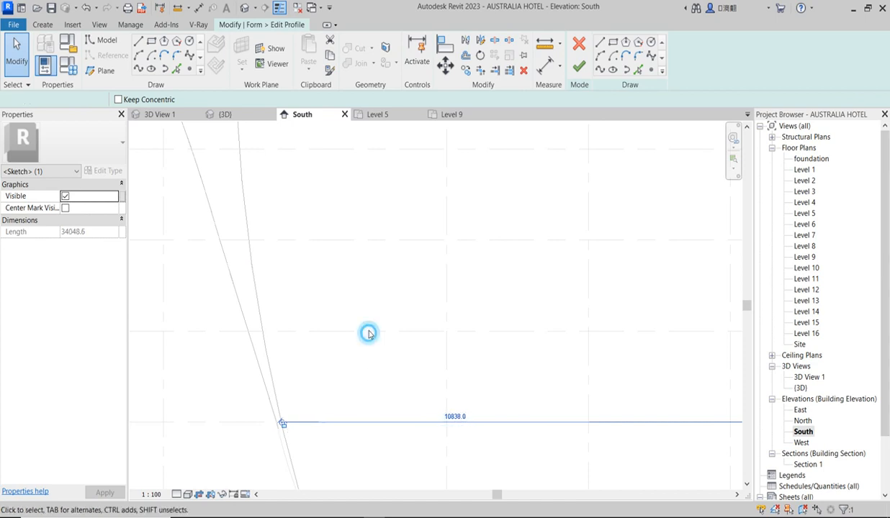
scroll(365, 312, "down", 2)
scroll(342, 402, "down", 1)
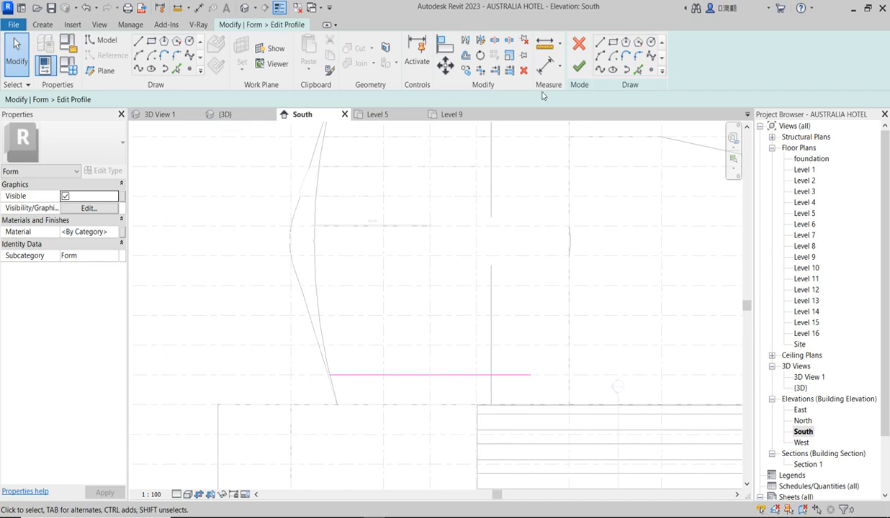
left_click(579, 66)
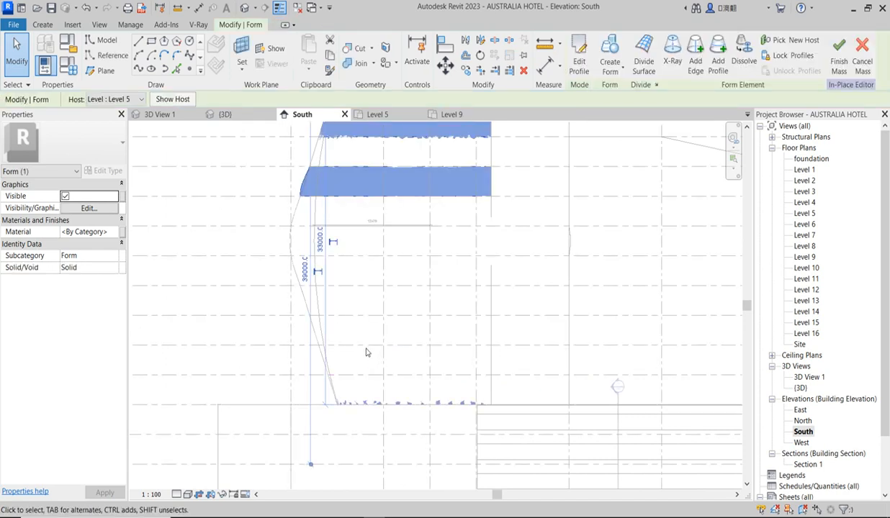
Measure the horizontal distance from the tower's centre to the curved guide arc along Level 12.
scroll(315, 203, "up", 2)
scroll(306, 360, "down", 4)
scroll(332, 220, "up", 1)
scroll(332, 223, "up", 2)
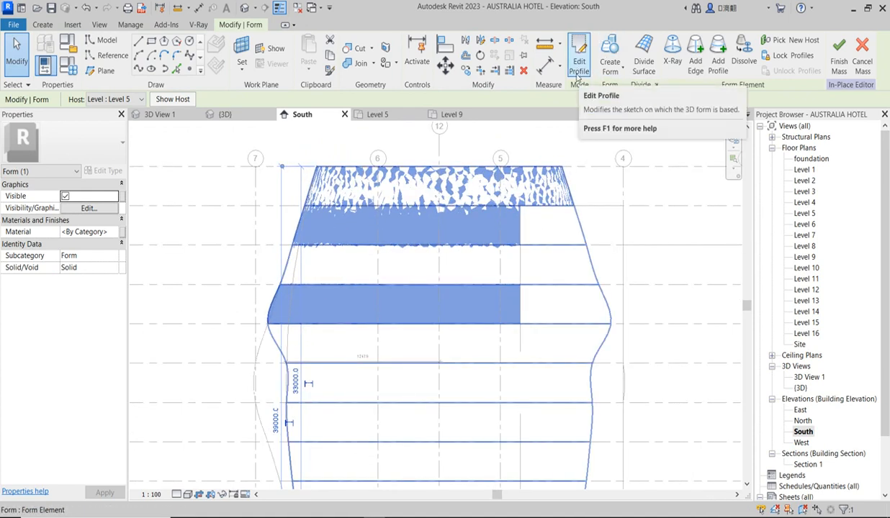
left_click(212, 277)
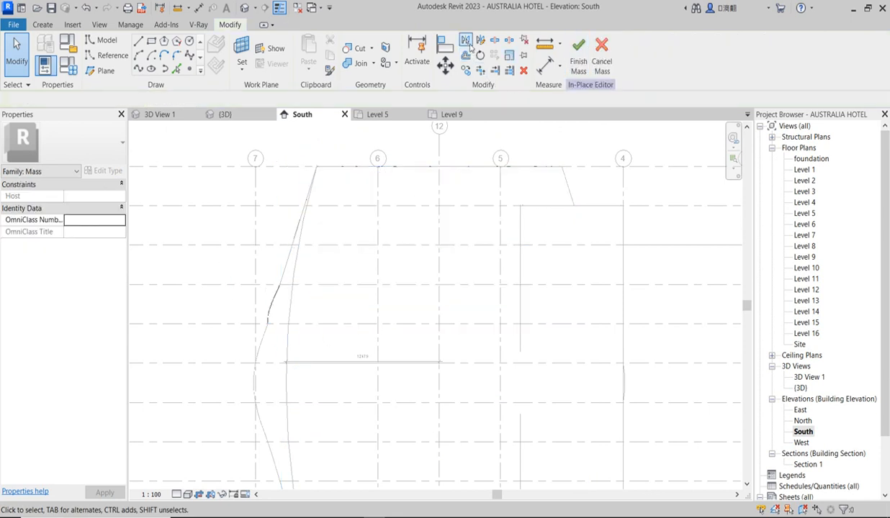
left_click(544, 45)
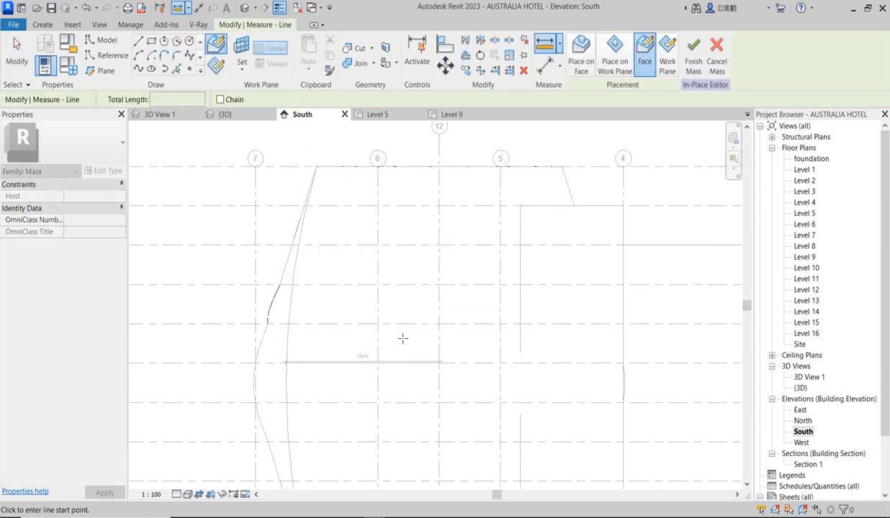
left_click(439, 324)
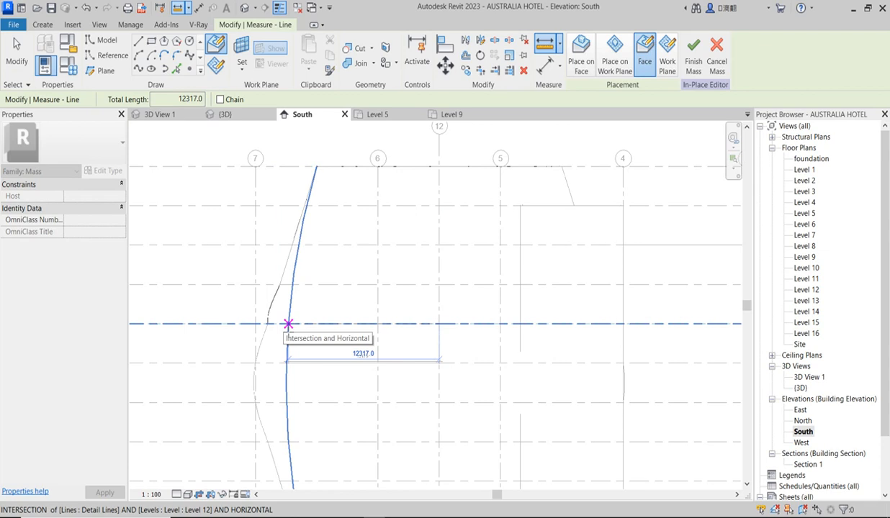
left_click(288, 324)
key("Escape")
key("Escape")
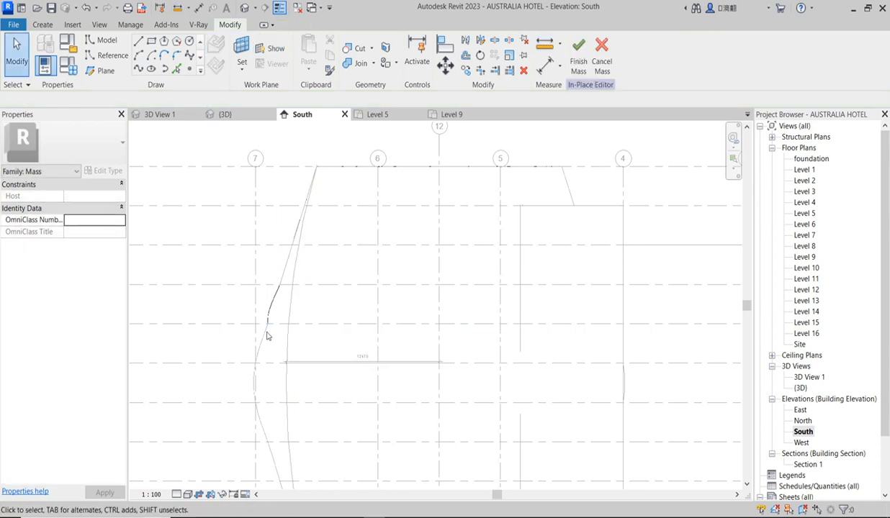
Edit the tower form's Level 12 profile, set its circle's radius to 12317 mm, and finish the profile edit.
left_click(282, 324)
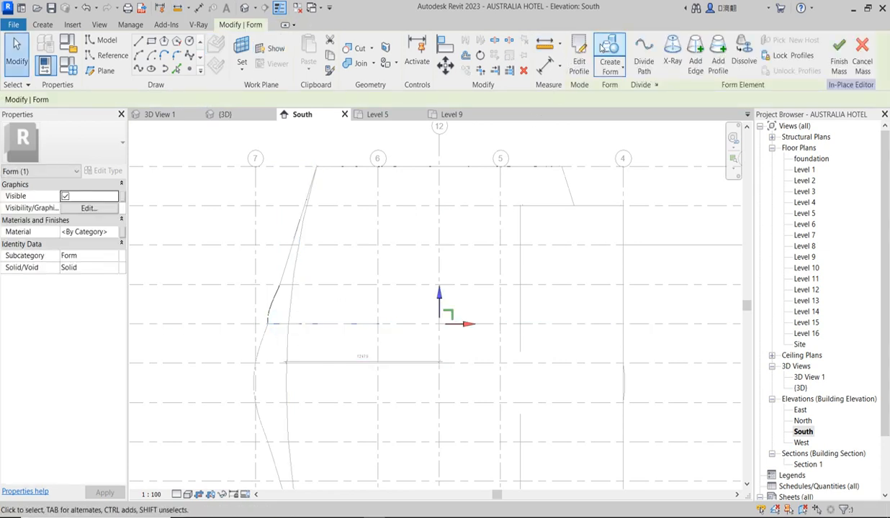
left_click(580, 62)
left_click(310, 325)
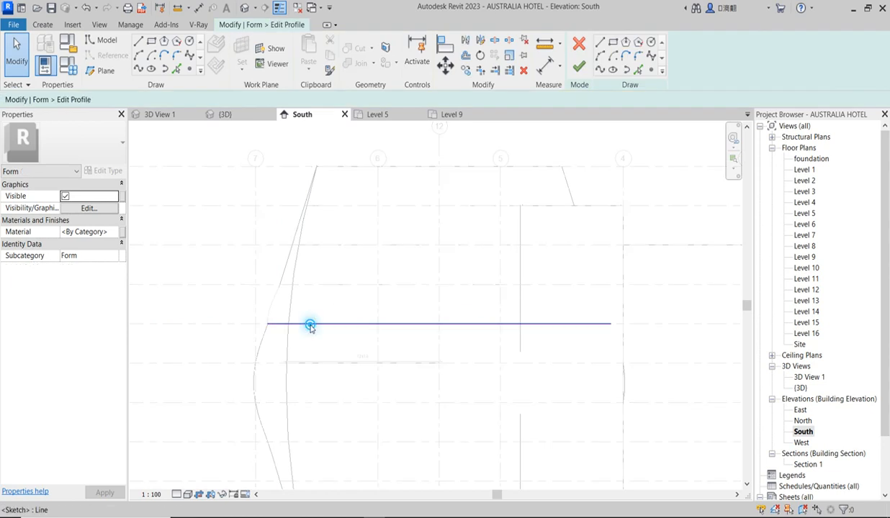
left_click(378, 319)
type("12317")
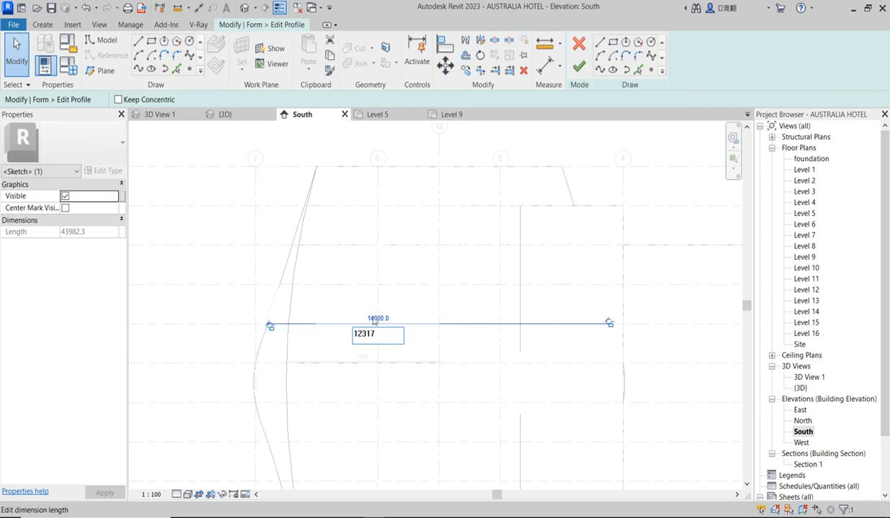
key("Return")
left_click(381, 348)
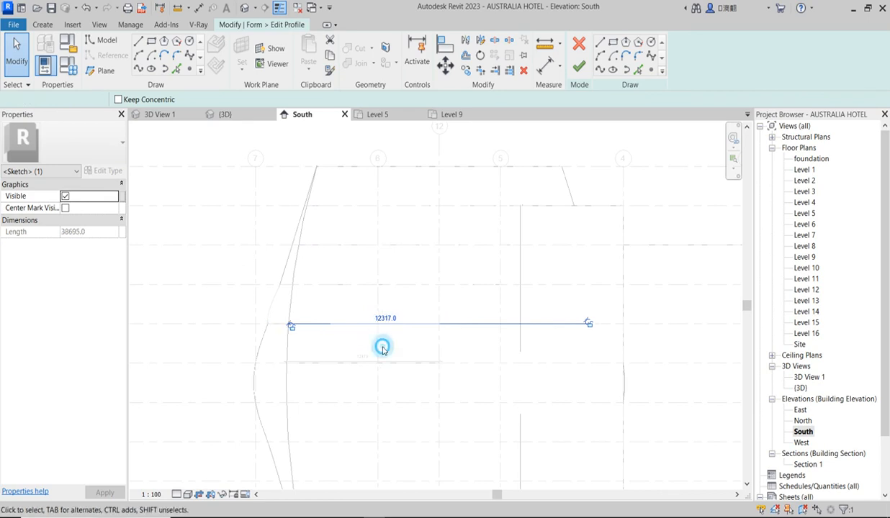
left_click(577, 70)
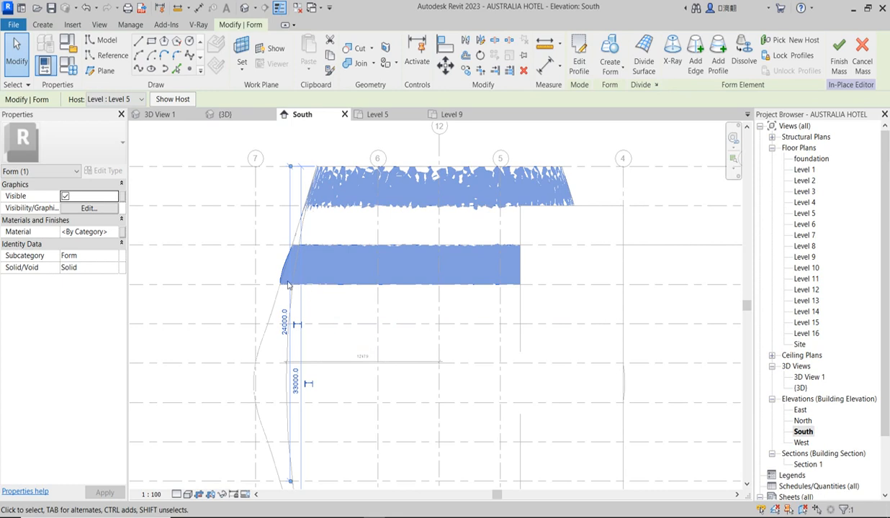
Measure the horizontal distance from the tower's centre to the curved guide arc along Level 13.
left_click(538, 45)
left_click(441, 285)
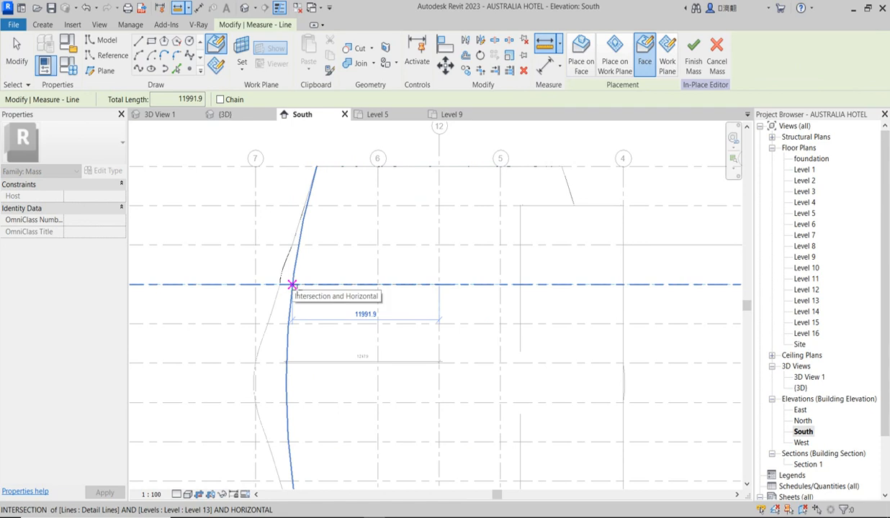
key("Escape")
key("Escape")
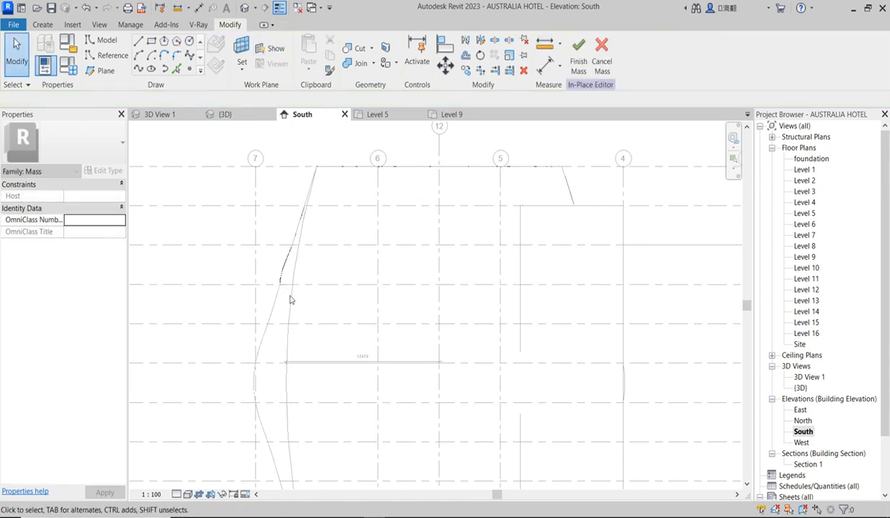
Edit the tower form's Level 13 profile, set its circle's radius to 11992 mm, and finish the profile edit.
left_click(288, 286)
left_click(319, 274)
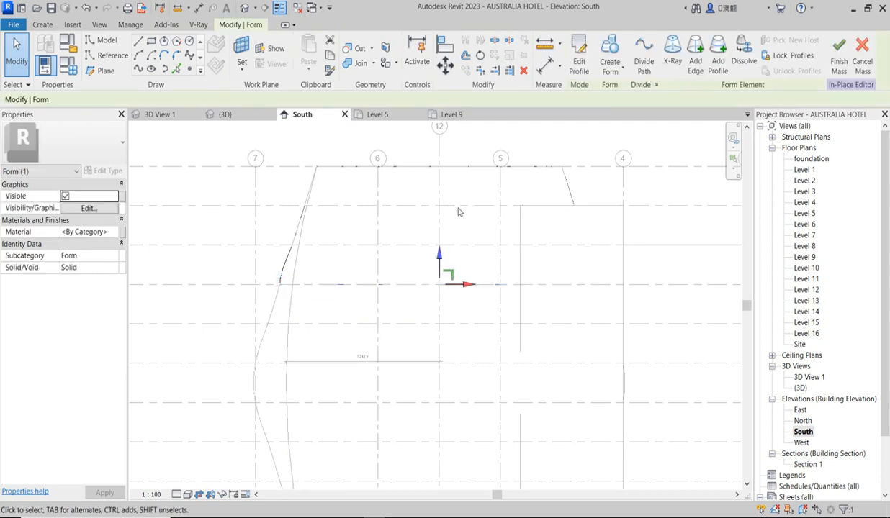
left_click(375, 283)
left_click(388, 282)
type("11992")
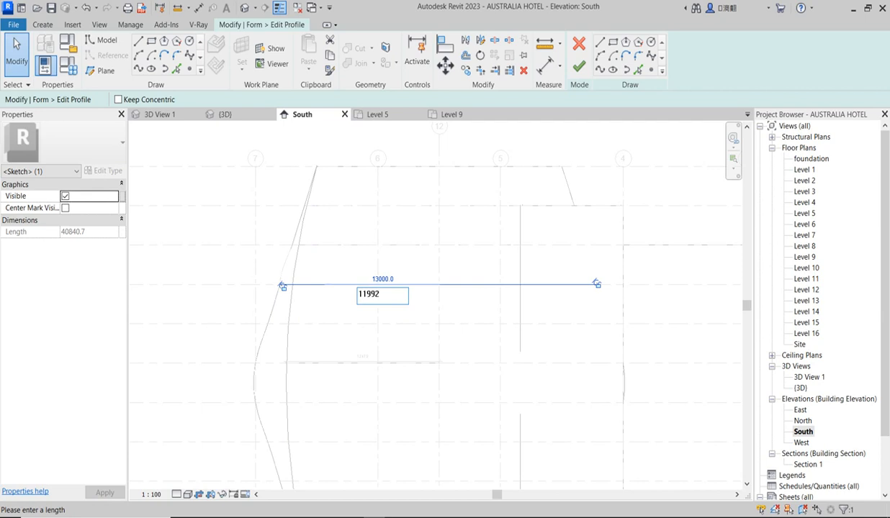
key("Return")
left_click(372, 321)
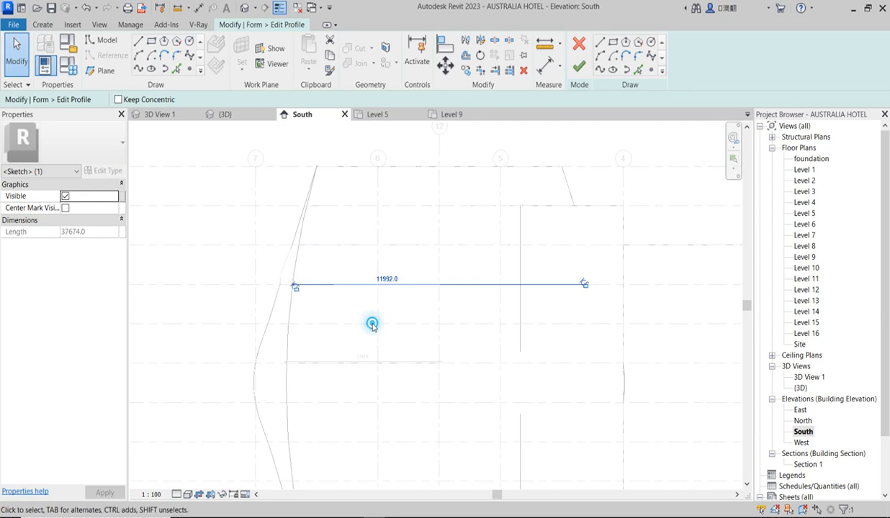
left_click(578, 66)
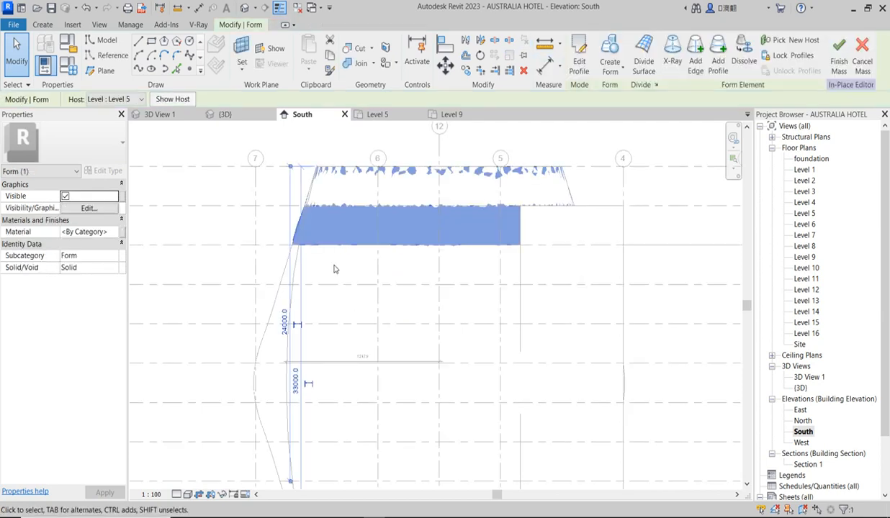
left_click(334, 264)
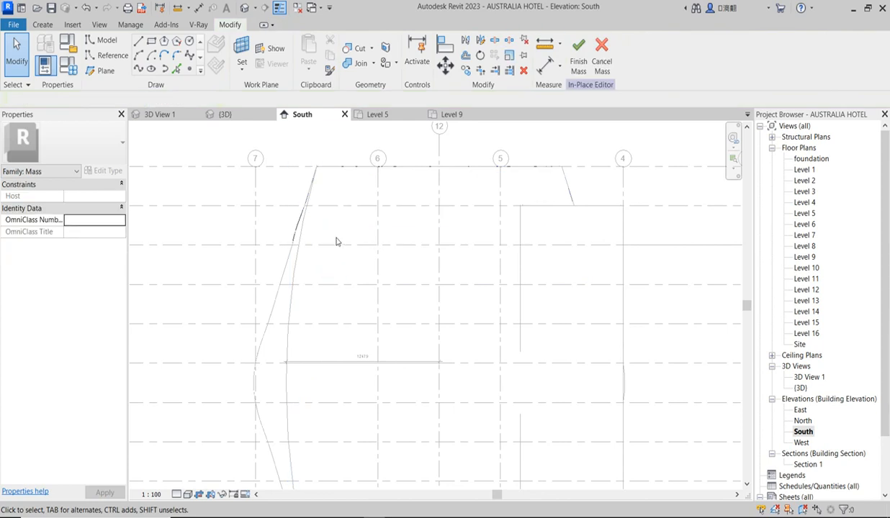
Measure the horizontal distance from the tower's centre to the curved guide arc along Level 14.
left_click(545, 45)
left_click(439, 244)
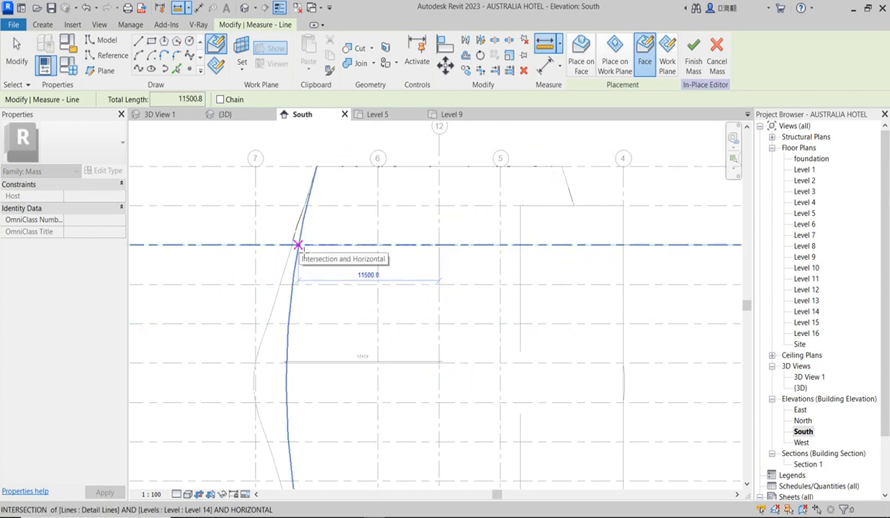
left_click(298, 246)
key("Escape")
key("Escape")
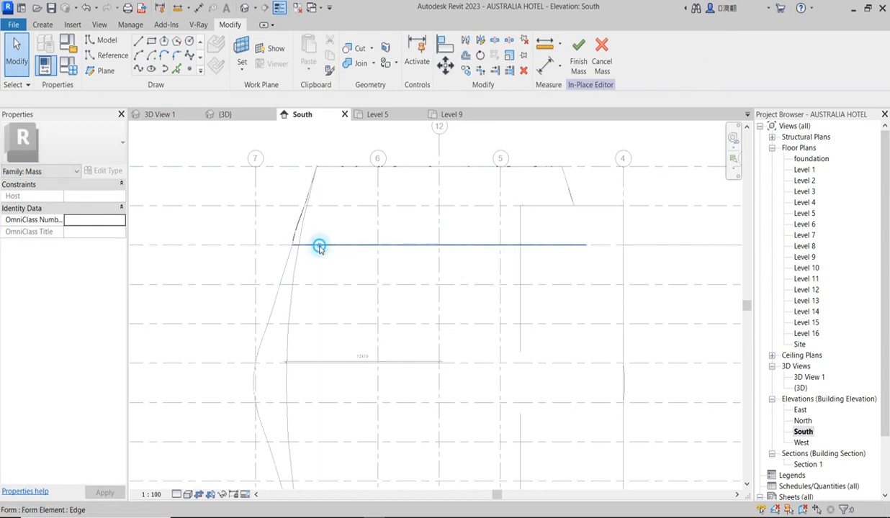
Edit the tower form's Level 14 profile, set its circle's radius to 11500 mm, and finish the profile edit.
left_click(319, 247)
left_click(561, 58)
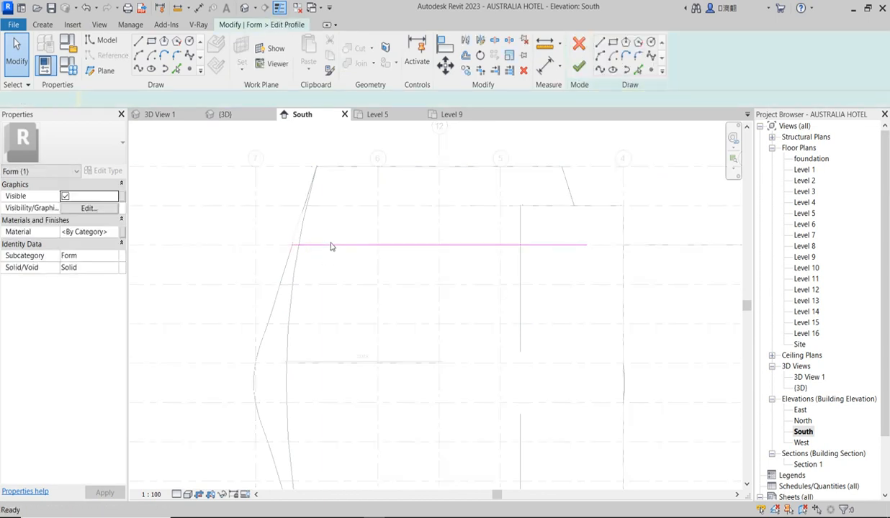
left_click(328, 248)
left_click(386, 239)
type("11500")
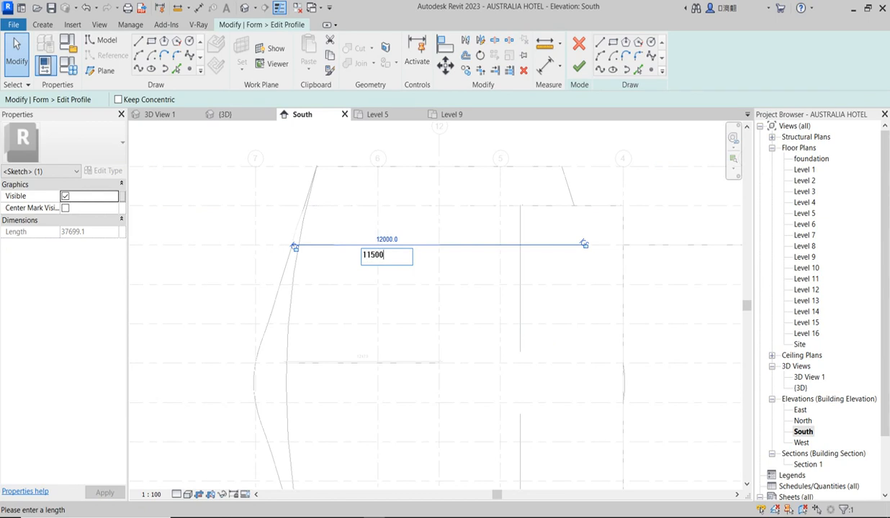
key("Return")
left_click(365, 294)
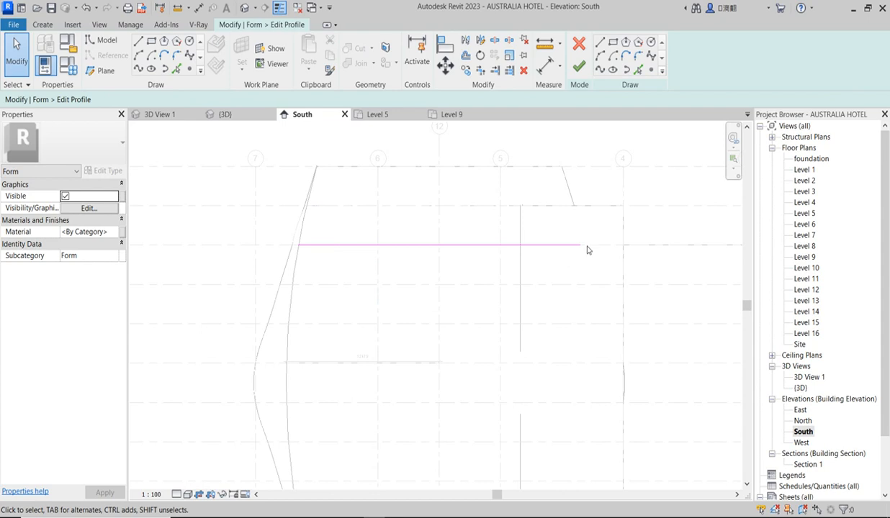
left_click(579, 66)
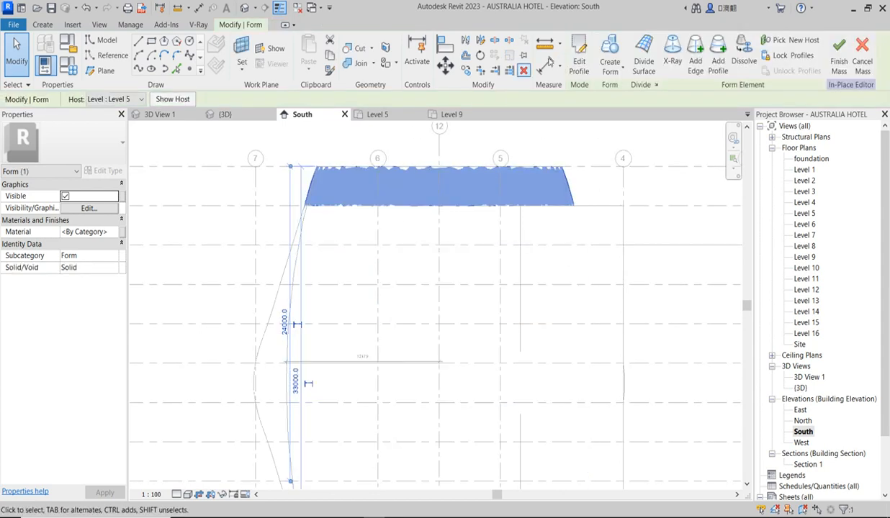
Measure the horizontal distance from the tower's centre to the curved guide arc along Level 15.
left_click(545, 45)
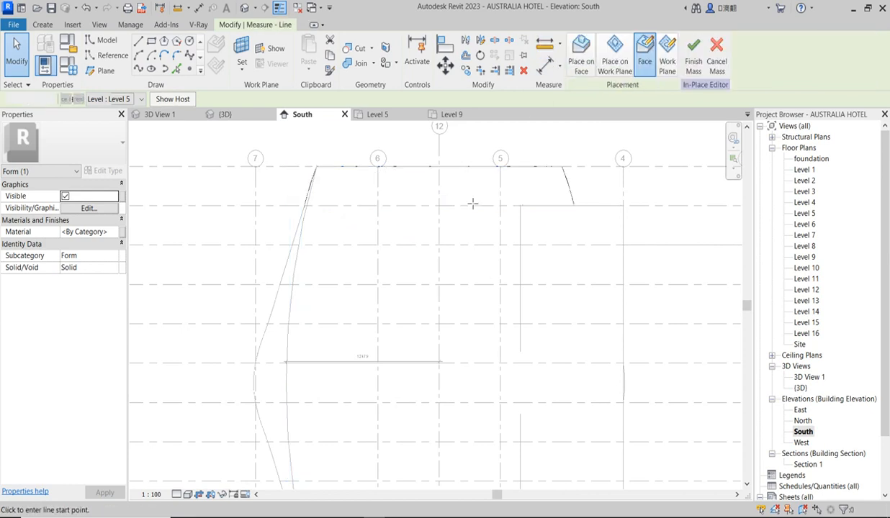
left_click(439, 206)
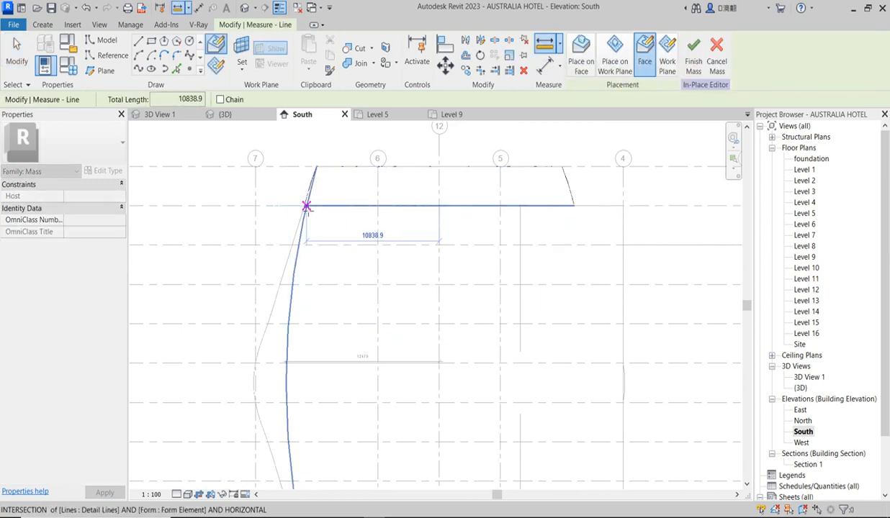
scroll(308, 205, "up", 2)
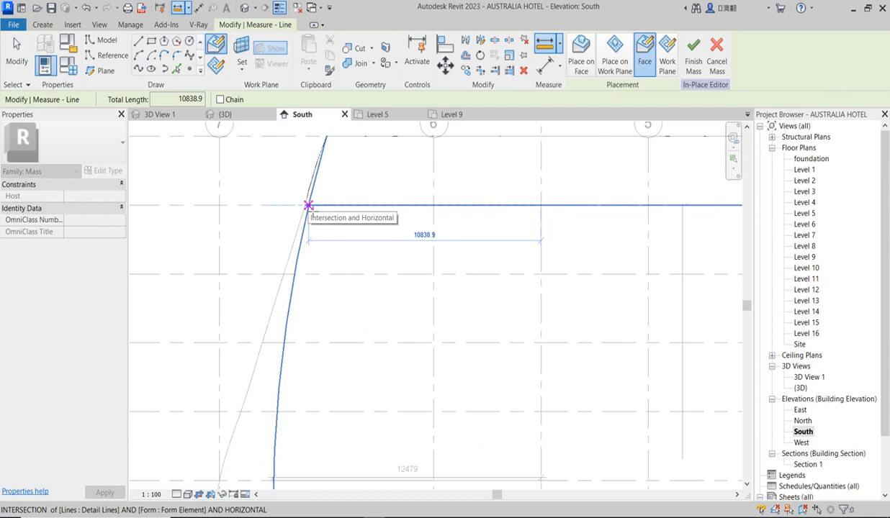
left_click(308, 205)
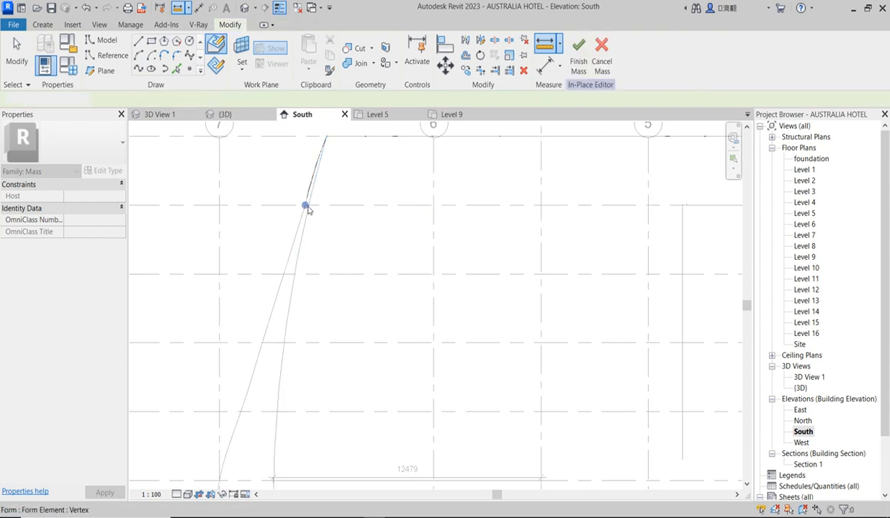
key("Escape")
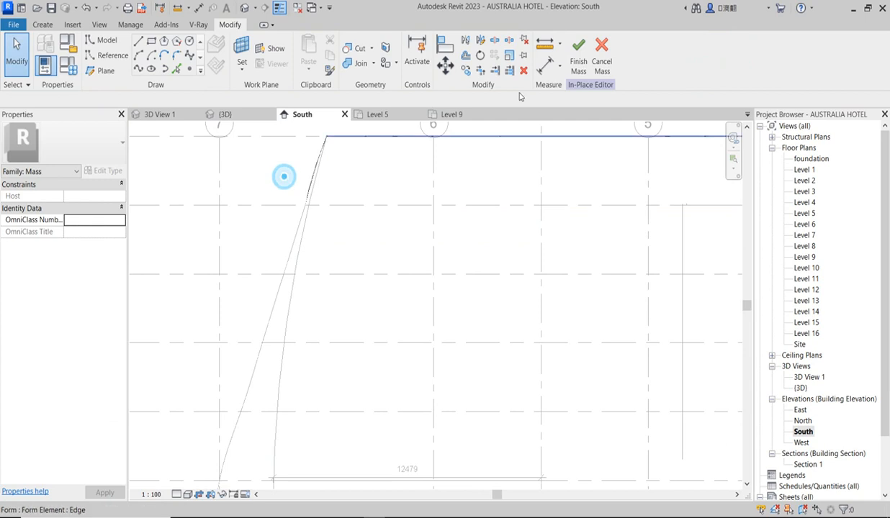
left_click(330, 205)
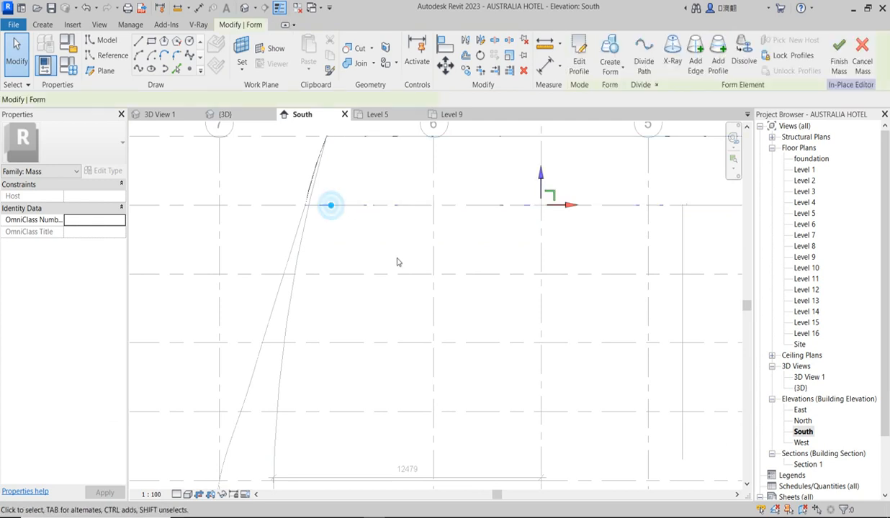
left_click(583, 75)
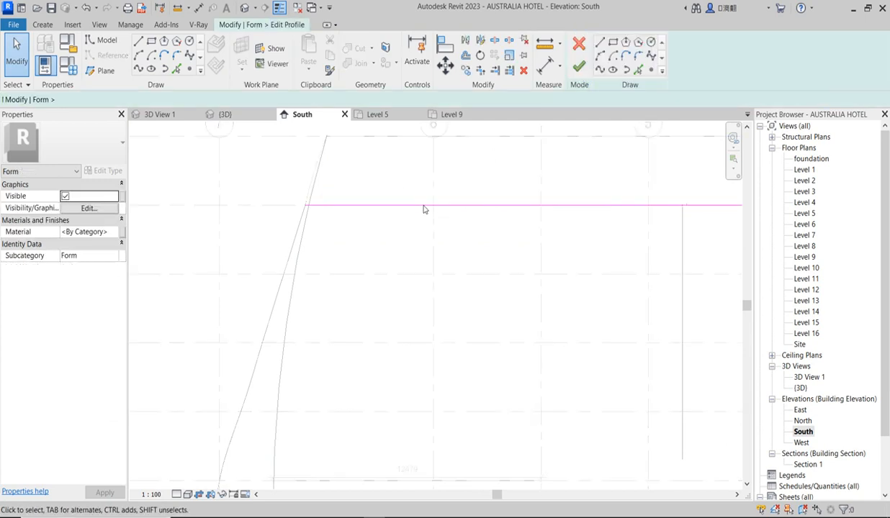
left_click(424, 208)
left_click(446, 199)
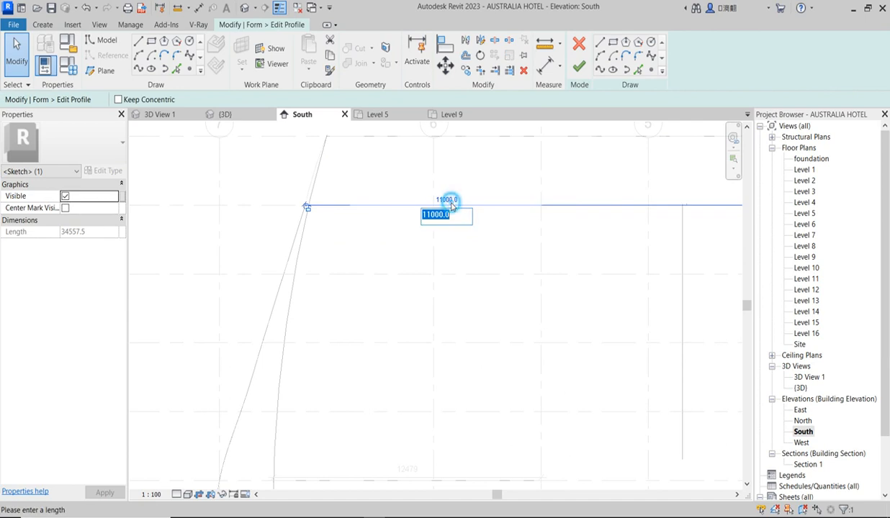
type("108")
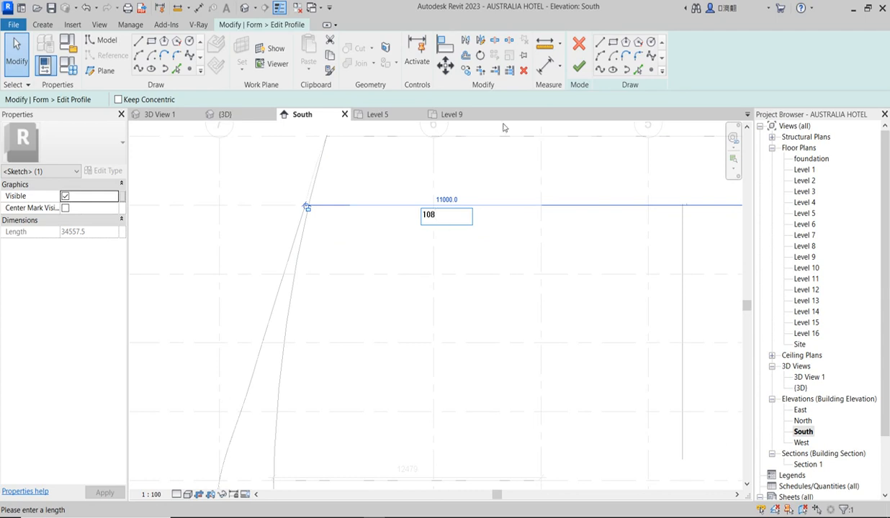
left_click(545, 44)
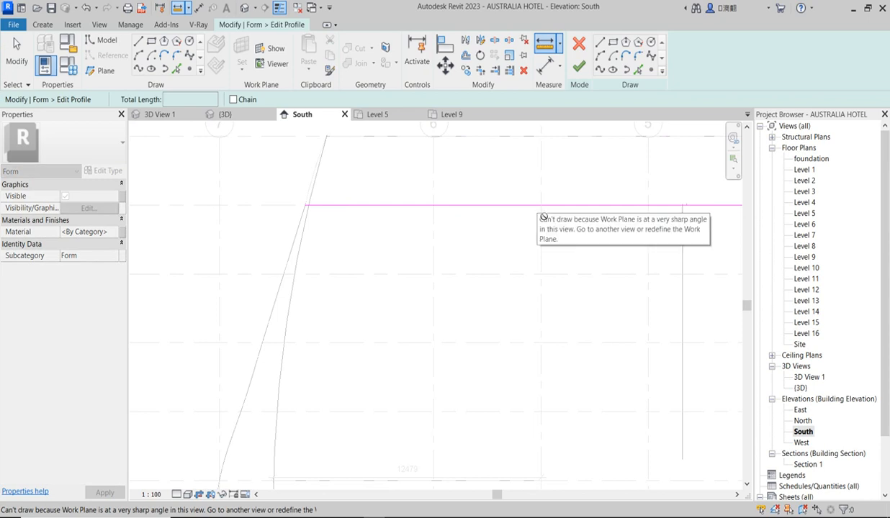
key("Escape")
key("Escape")
left_click(579, 66)
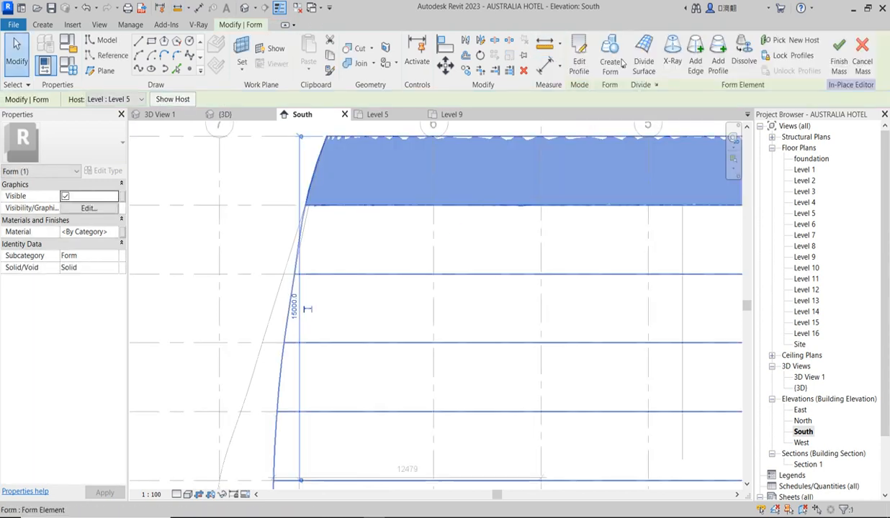
Measure the Level 15 distance from the tower's centre to the curved guide arc again.
left_click(545, 45)
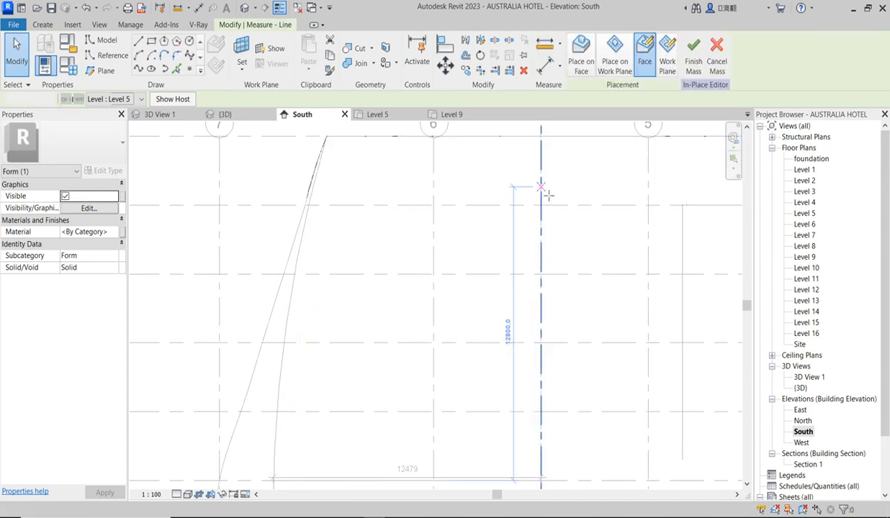
left_click(541, 205)
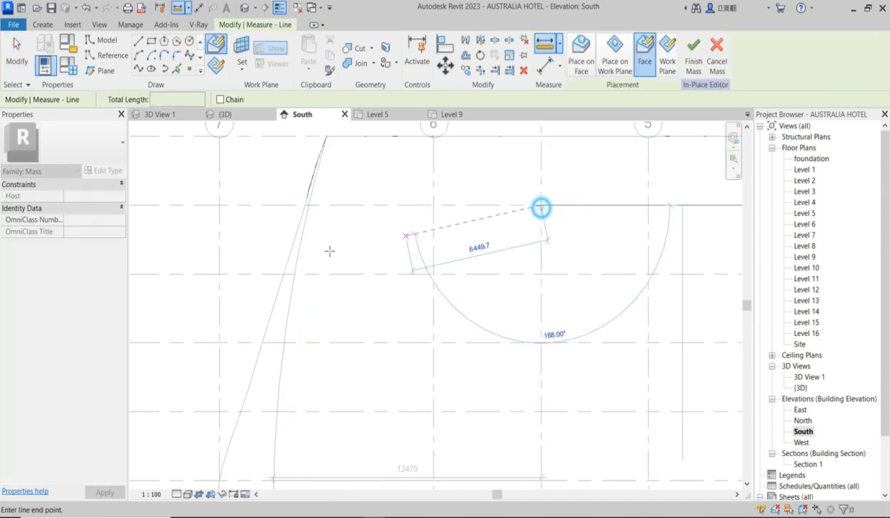
left_click(308, 206)
key("Escape")
key("Escape")
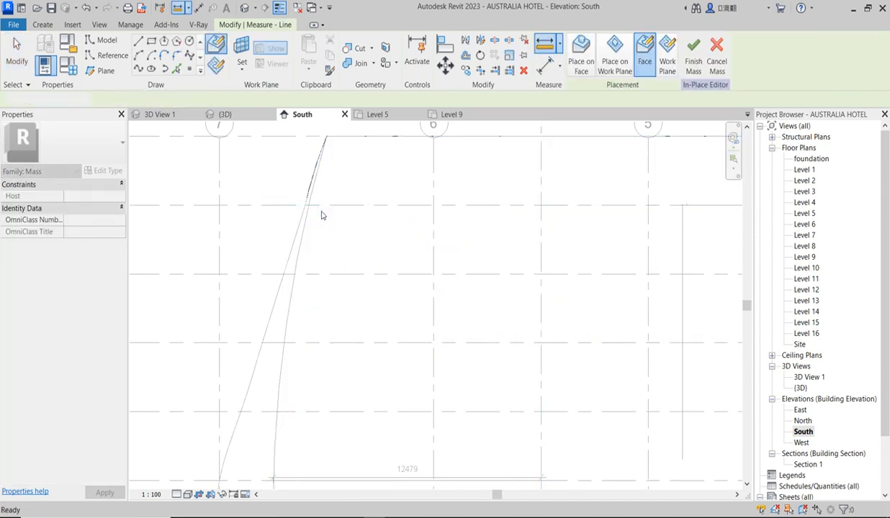
Edit the tower form's Level 15 profile, set its circle's radius to 10838 mm, and finish the profile edit.
left_click(361, 206)
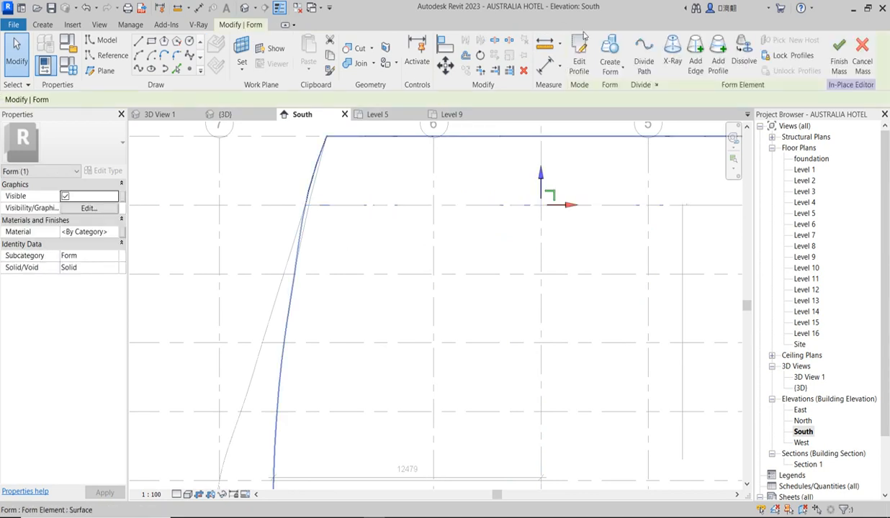
left_click(580, 61)
left_click(377, 205)
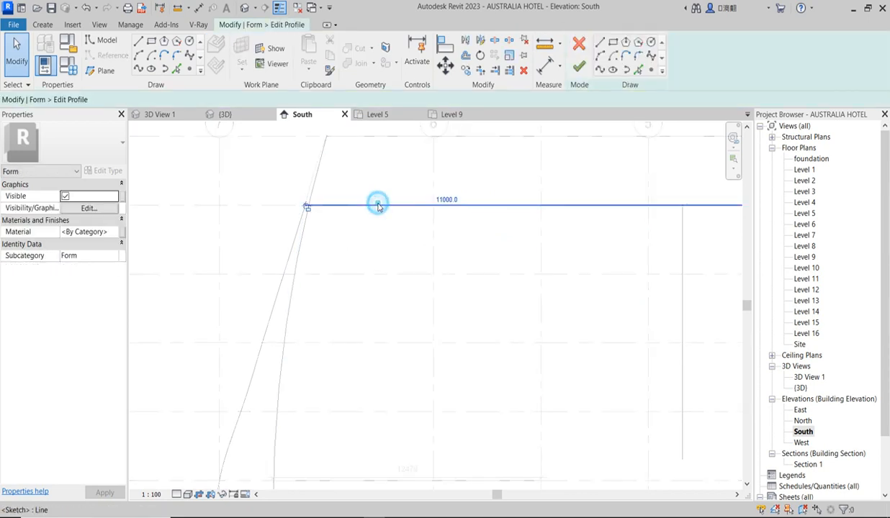
left_click(447, 200)
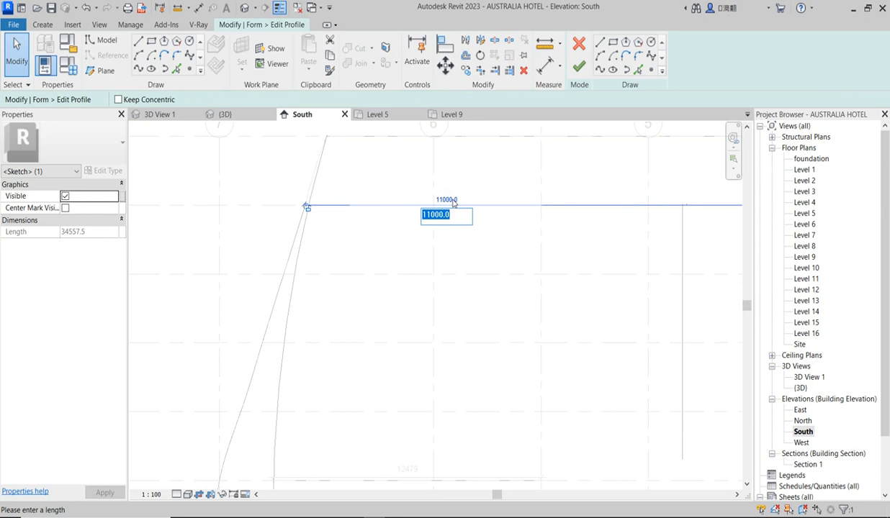
type("10838")
key("Return")
left_click(454, 288)
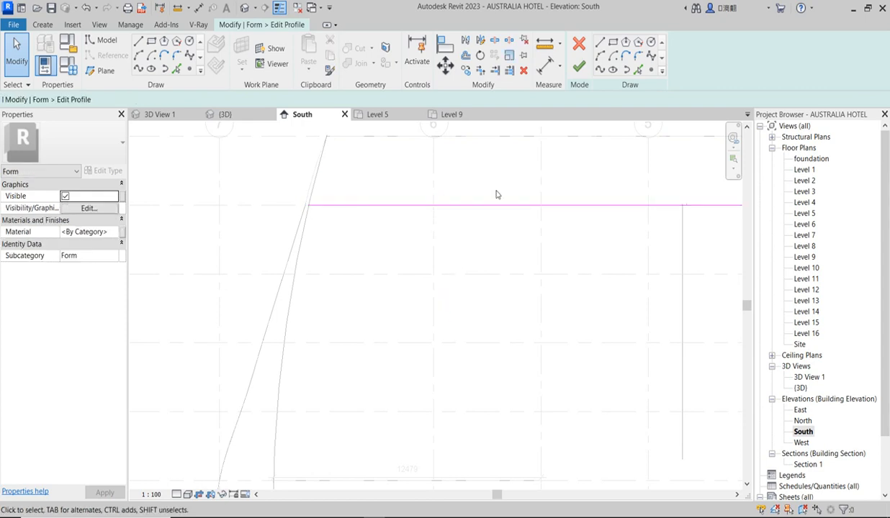
left_click(585, 67)
Finish the in-place tower mass from the {3D} view and save the project.
scroll(371, 234, "down", 4)
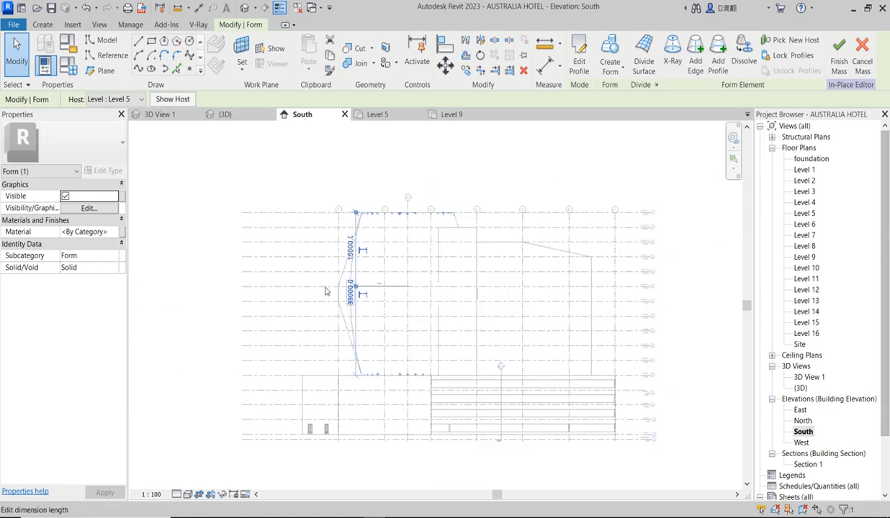
double_click(800, 389)
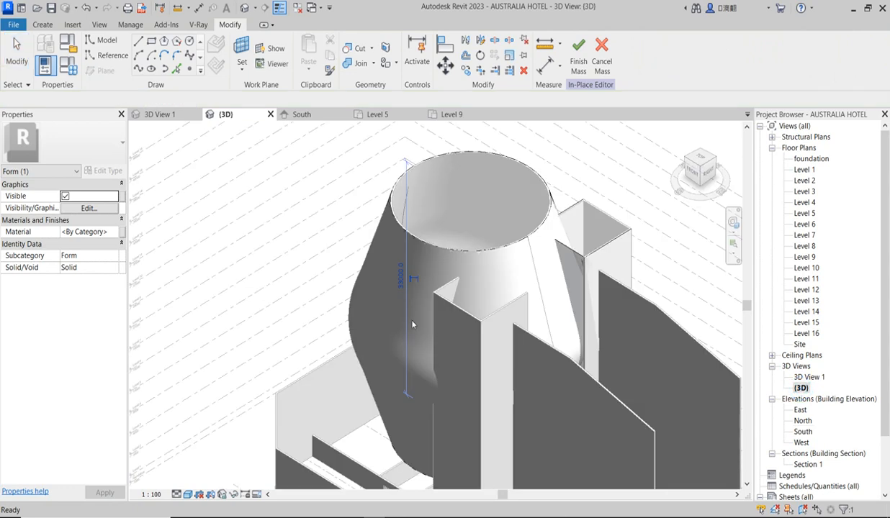
scroll(431, 324, "down", 3)
left_click(564, 180)
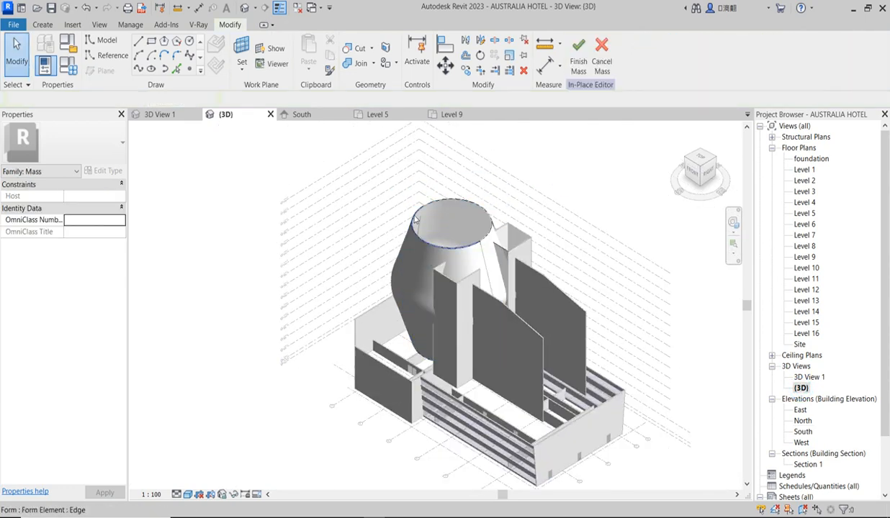
left_click(578, 58)
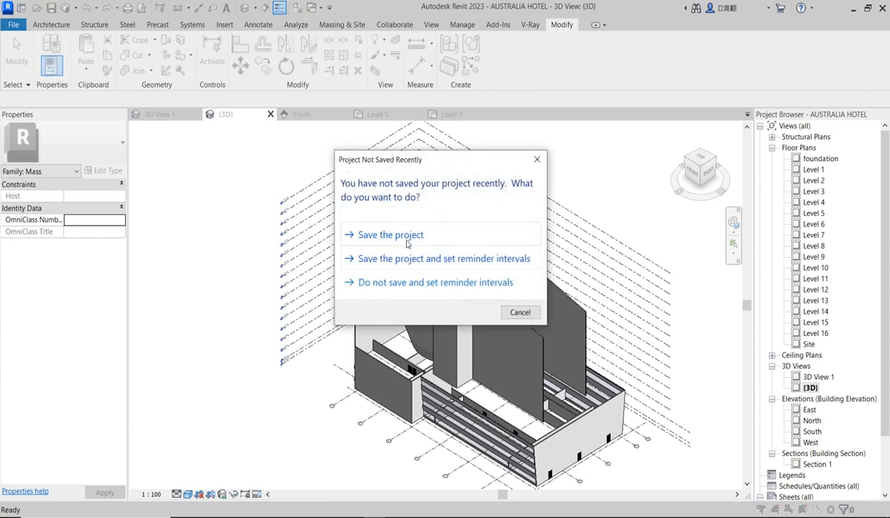
left_click(408, 236)
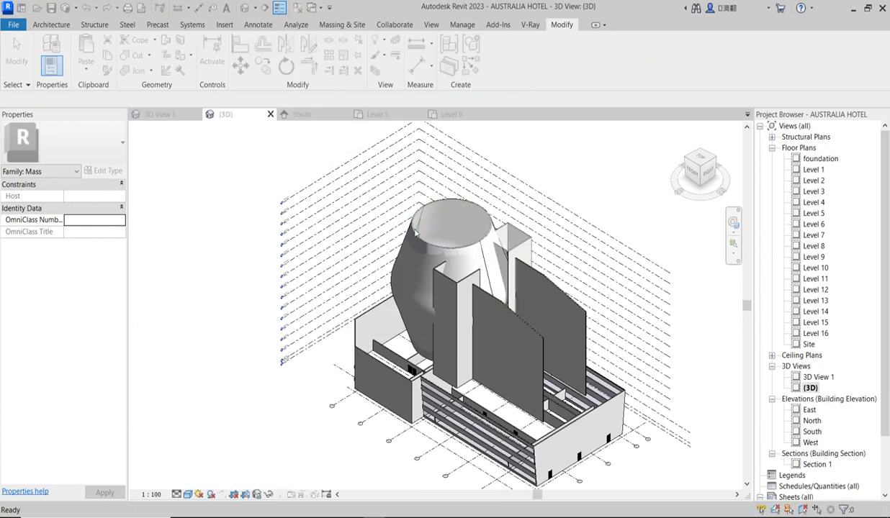
Try to update the tower's curved wall to the reshaped mass face, and delete that wall element instead.
left_click(396, 270)
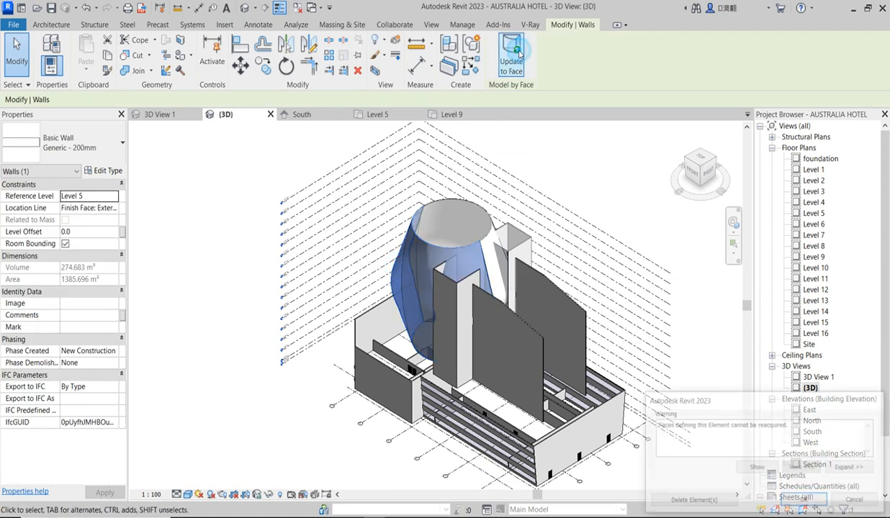
left_click(513, 56)
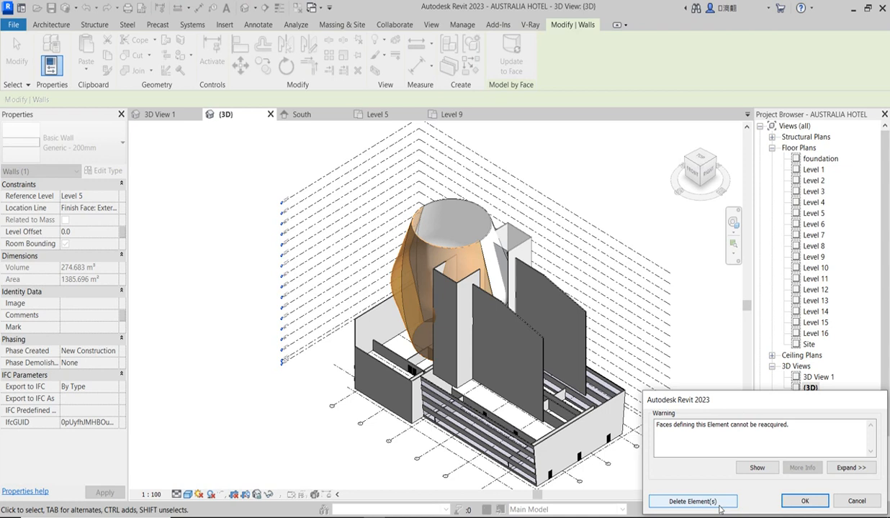
left_click(719, 506)
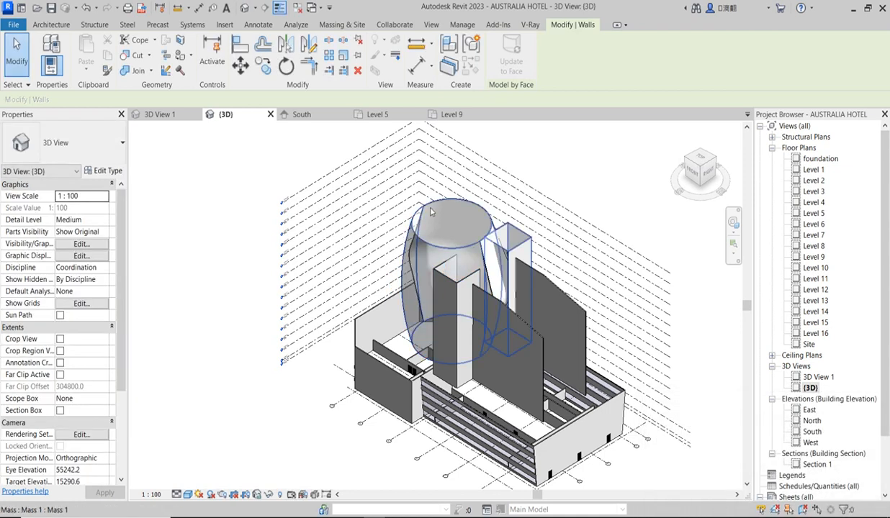
scroll(421, 210, "up", 5)
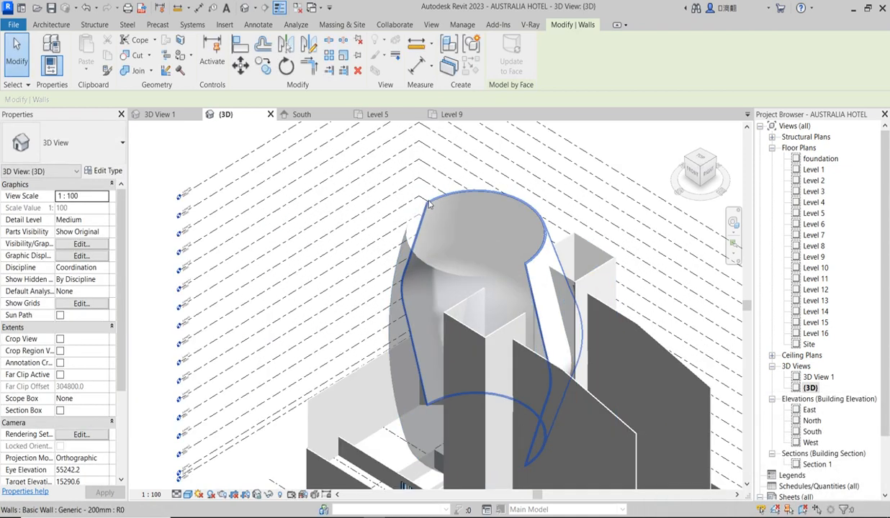
left_click(432, 207)
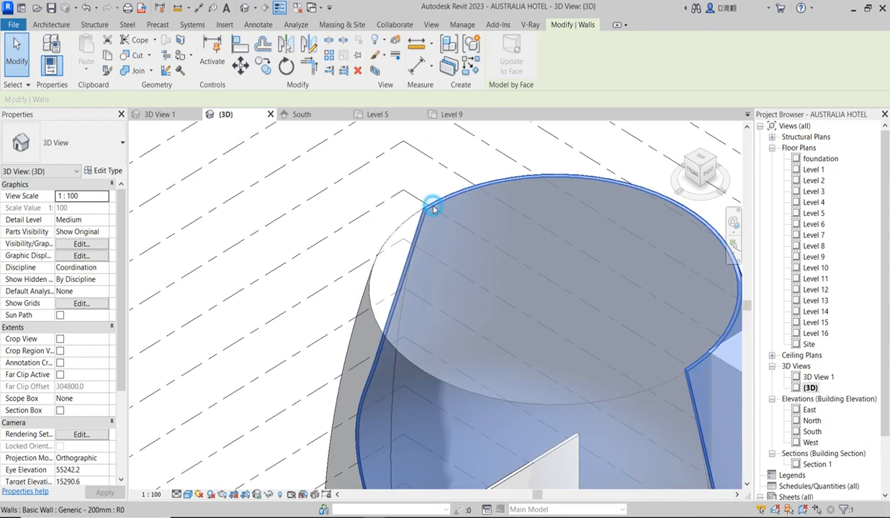
left_click(420, 206)
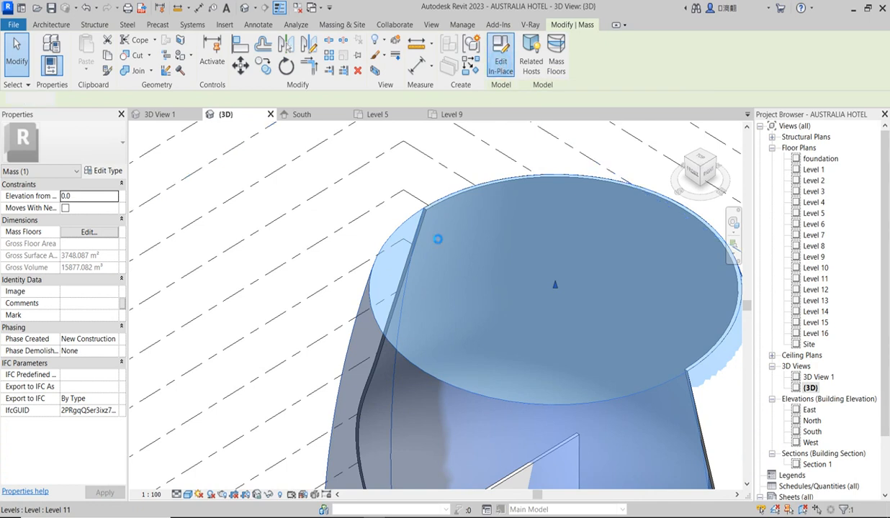
scroll(416, 224, "down", 4)
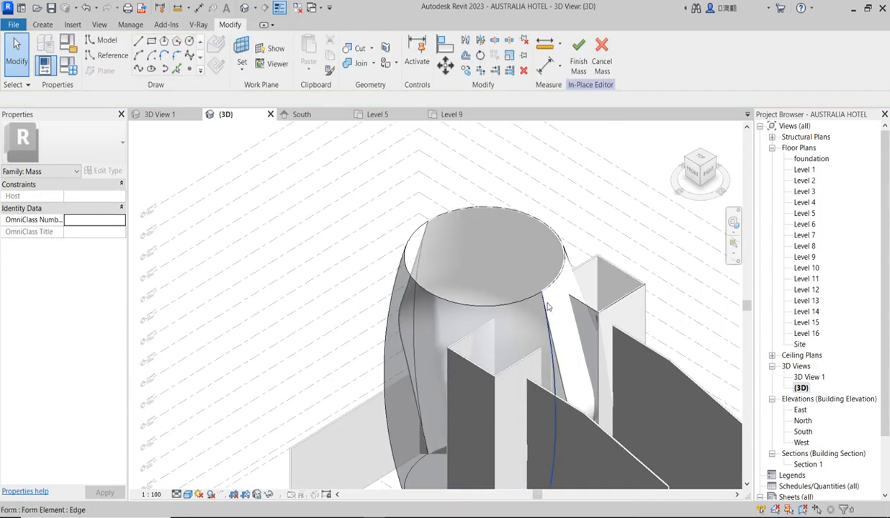
left_click(576, 66)
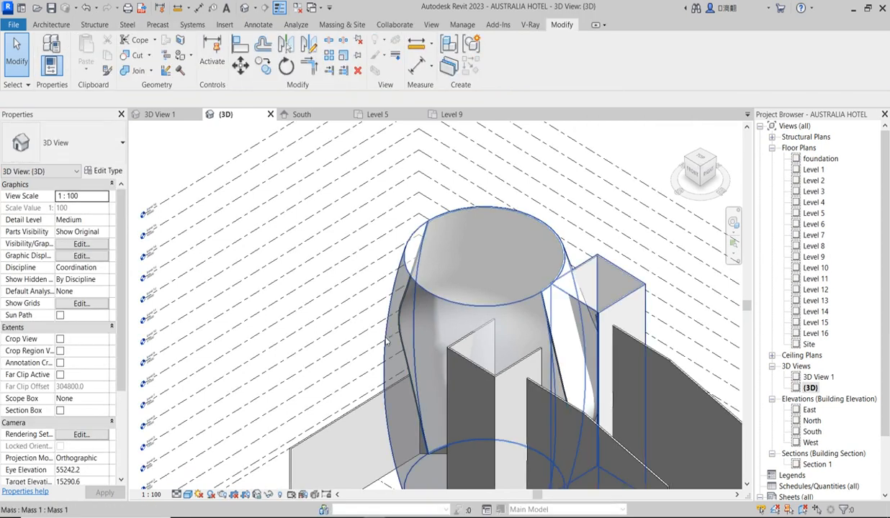
Delete the remaining outdated half of the tower's curved Generic - 200mm wall.
left_click(414, 256)
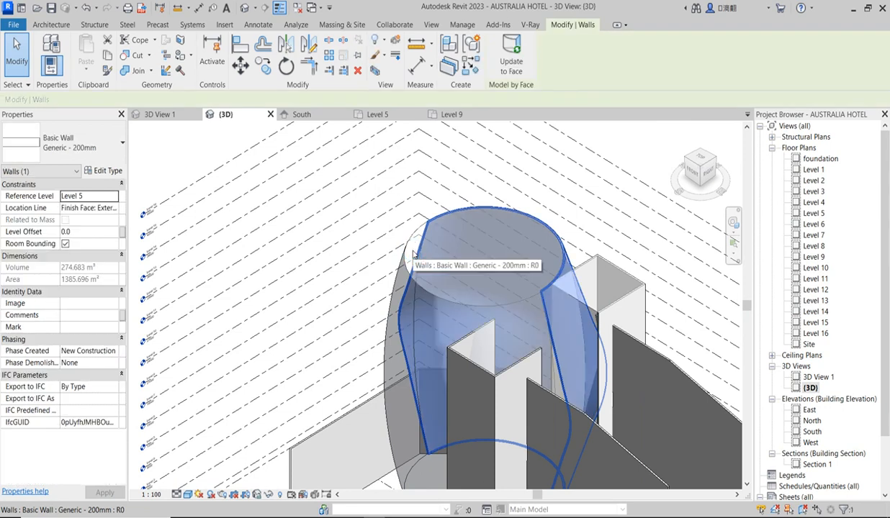
key("Escape")
scroll(418, 310, "down", 3)
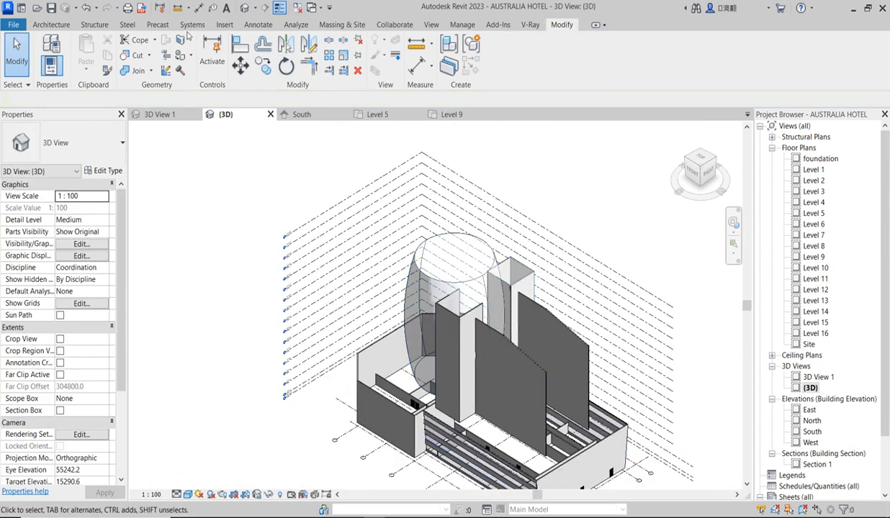
Create Generic - 200mm walls by face on the curved faces of the reshaped tower mass.
left_click(52, 27)
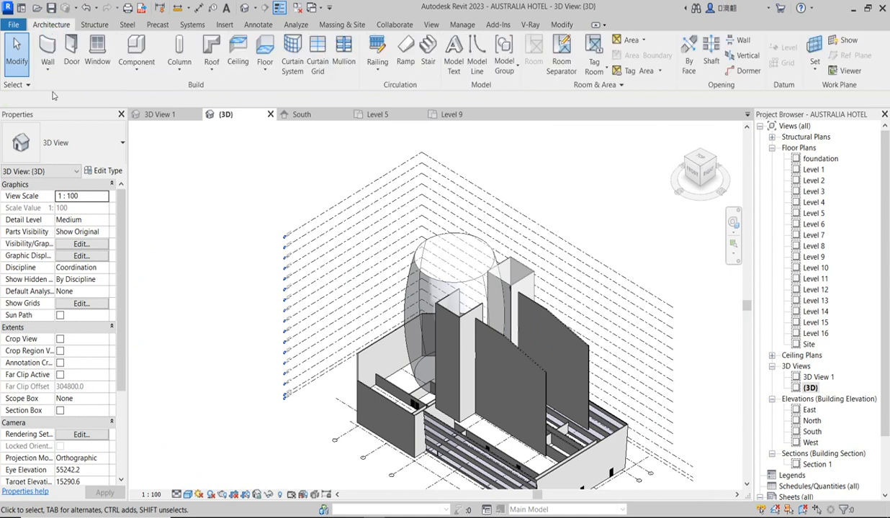
left_click(48, 66)
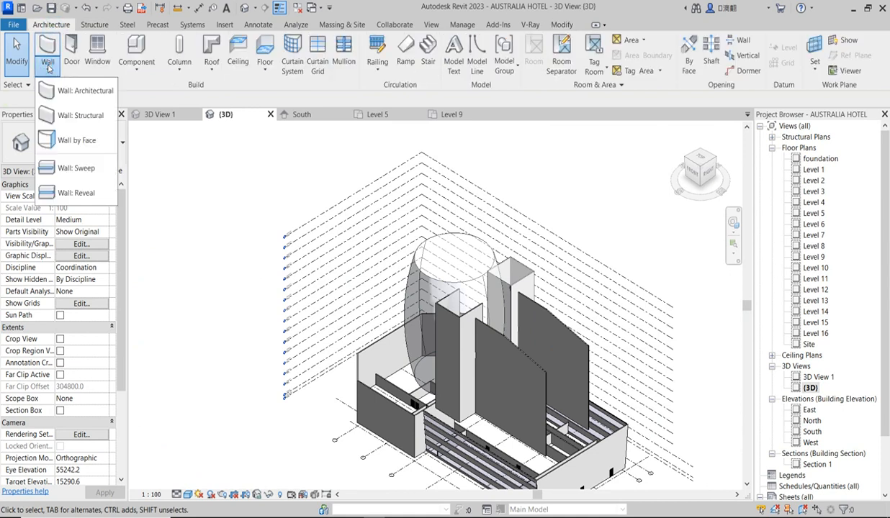
left_click(83, 141)
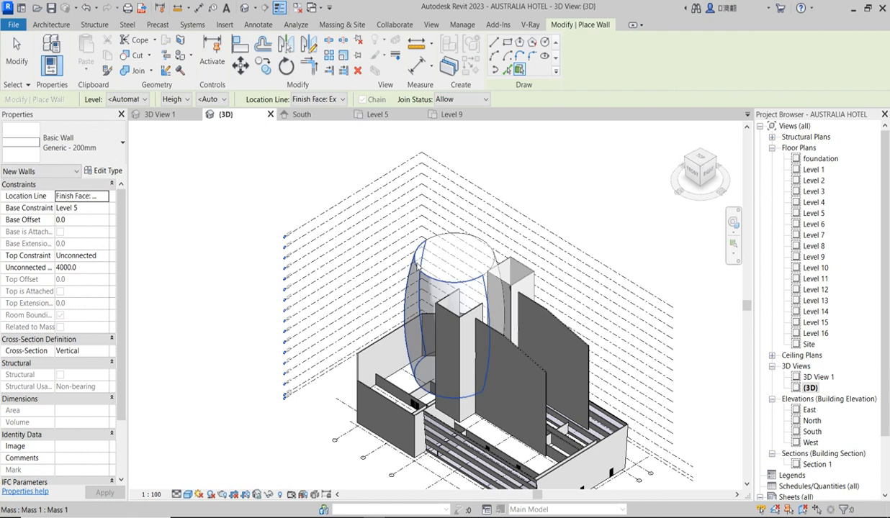
left_click(474, 231)
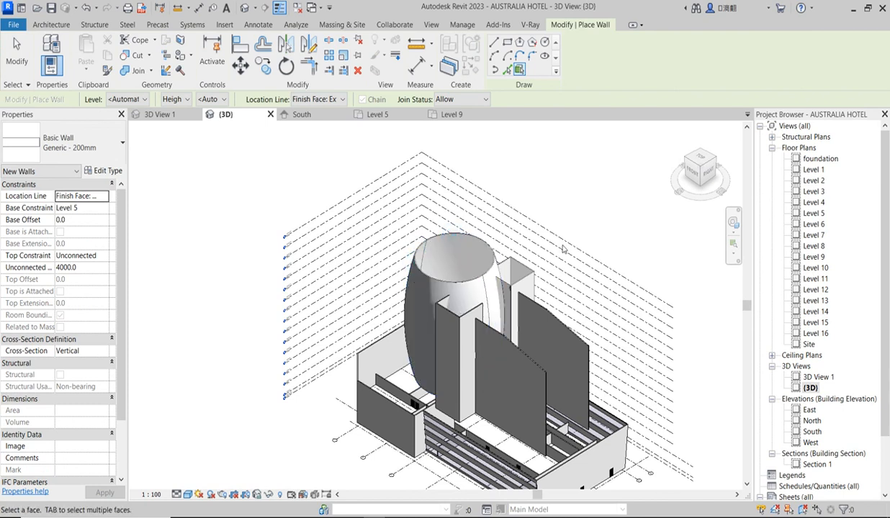
scroll(432, 316, "up", 4)
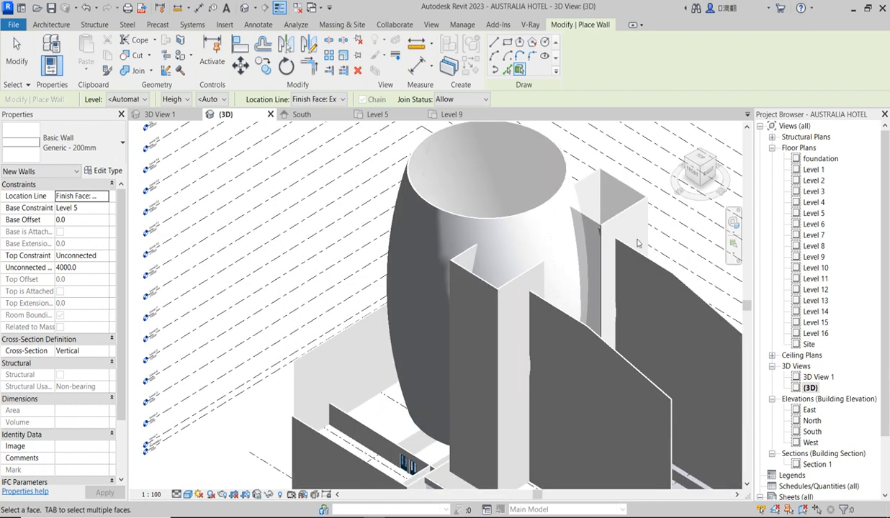
Examine the rebuilt tower in 3D View 1, especially where the rectangular core's wall meets the curved wall.
double_click(818, 377)
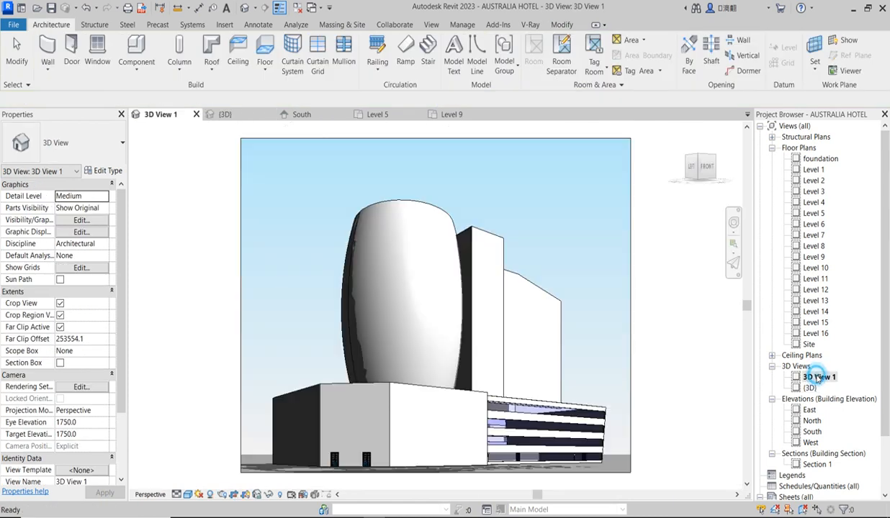
scroll(413, 328, "up", 2)
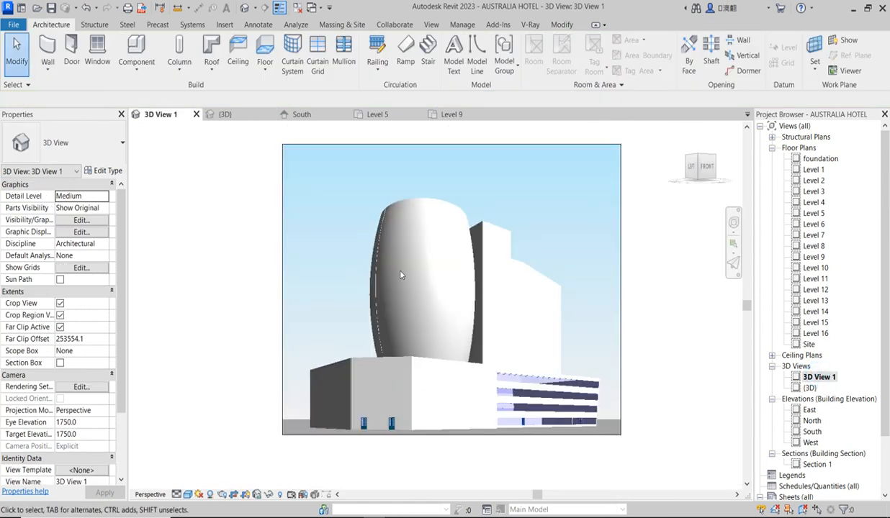
scroll(489, 400, "up", 2)
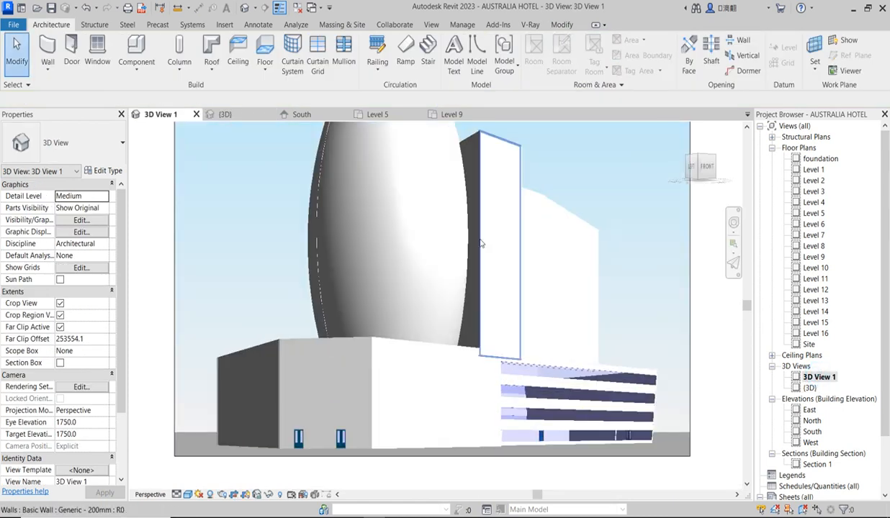
scroll(465, 331, "down", 2)
scroll(495, 245, "up", 2)
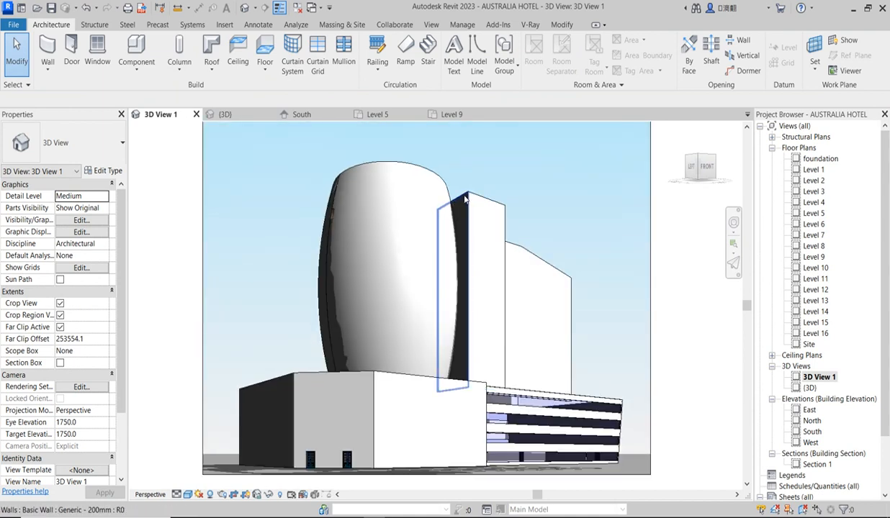
left_click(468, 196)
scroll(450, 194, "up", 3)
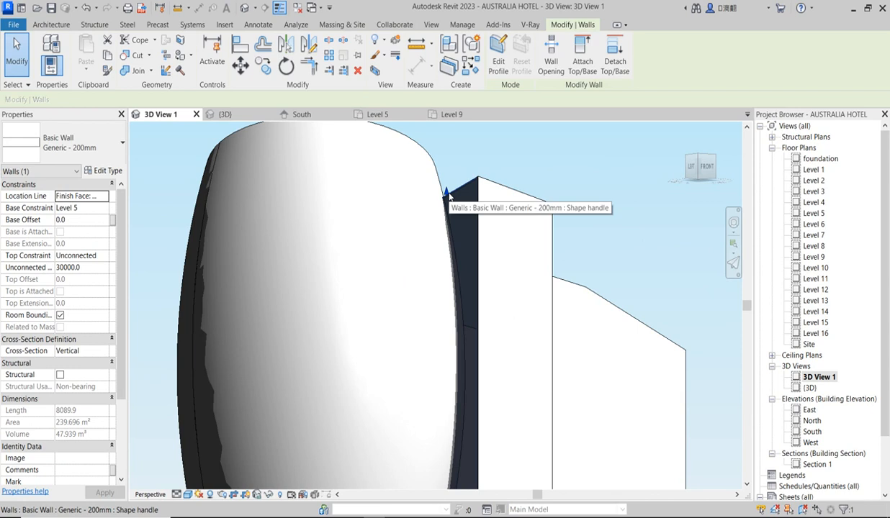
scroll(441, 216, "down", 3)
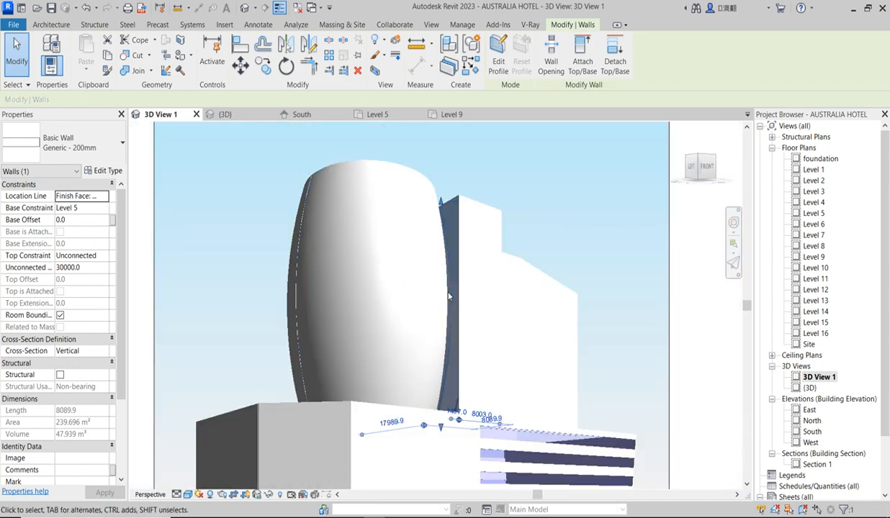
scroll(317, 315, "down", 4)
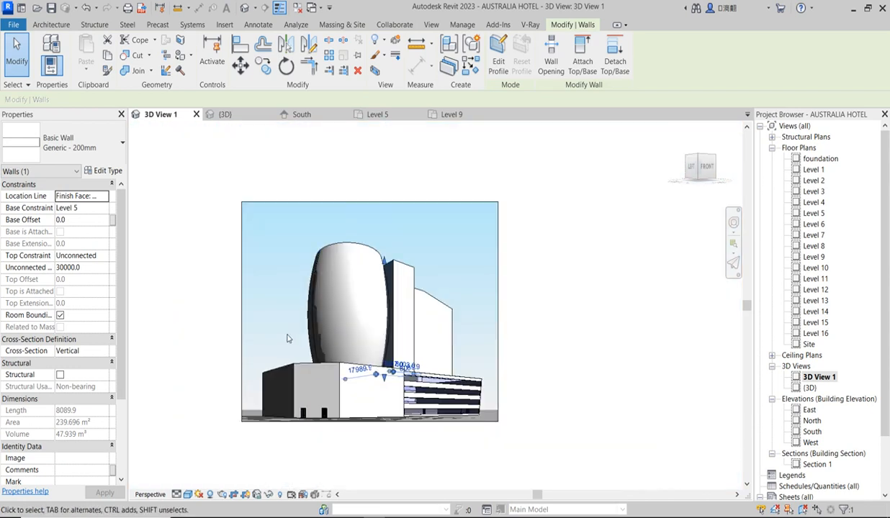
scroll(345, 244, "up", 5)
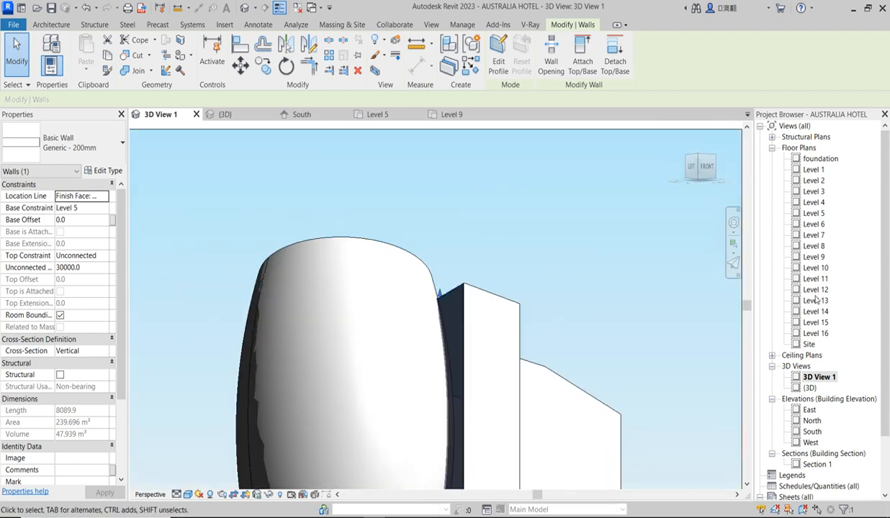
In the South elevation, examine the curved tower wall's profile against Levels 13 and 14 and the adjoining core walls.
double_click(816, 301)
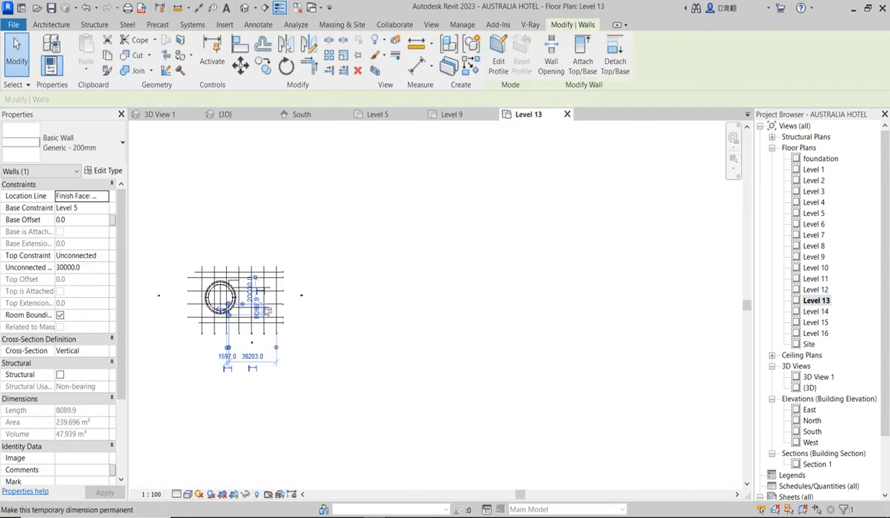
double_click(811, 432)
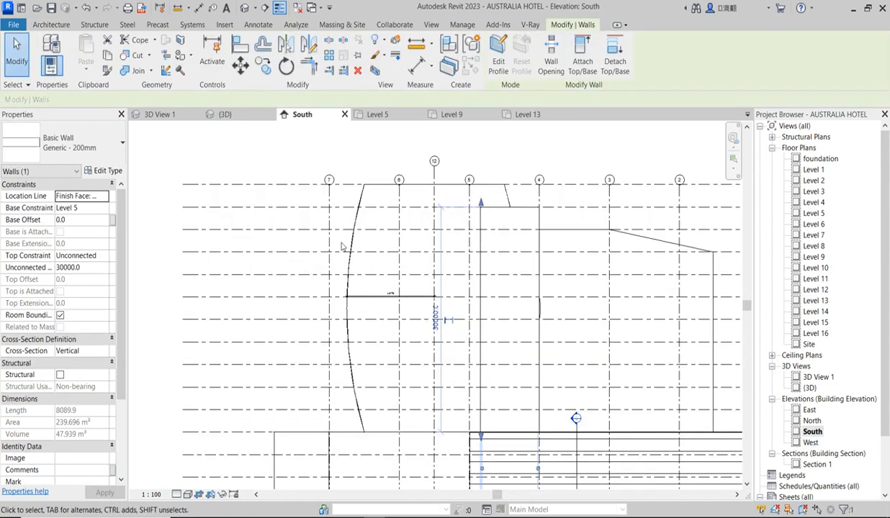
left_click(332, 229)
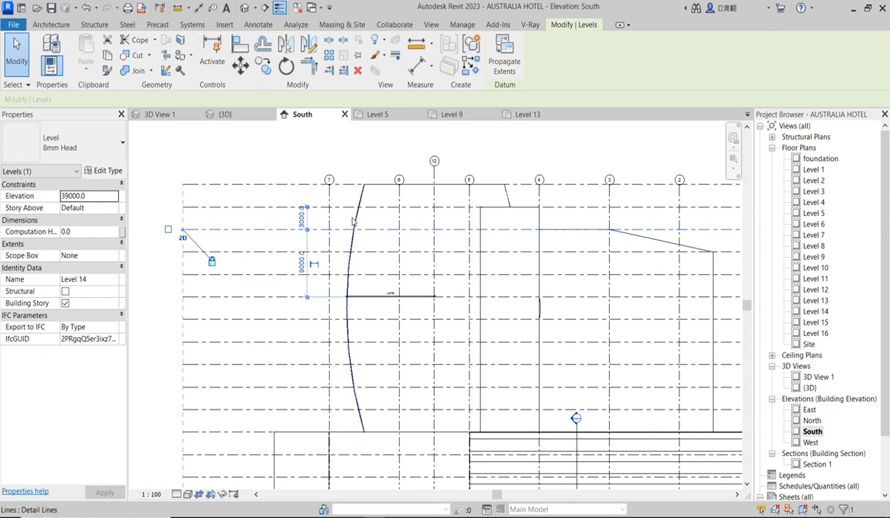
scroll(356, 216, "up", 2)
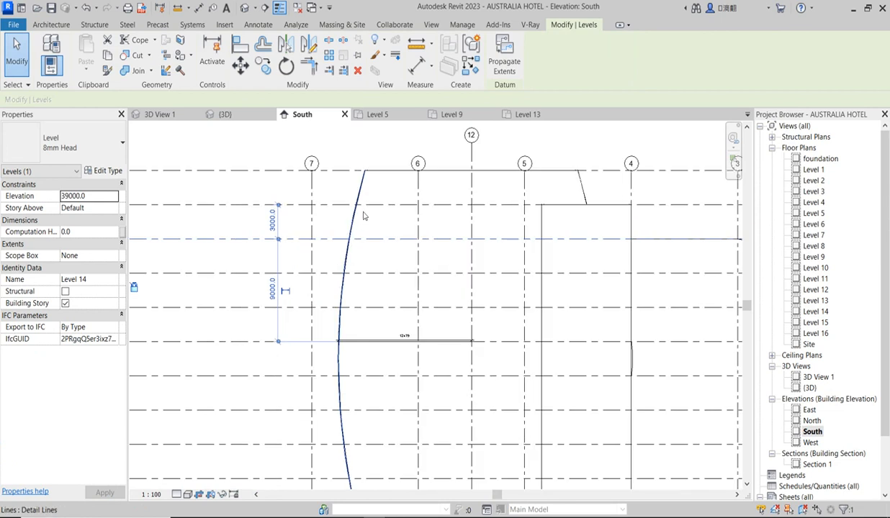
left_click(367, 274)
scroll(364, 257, "down", 2)
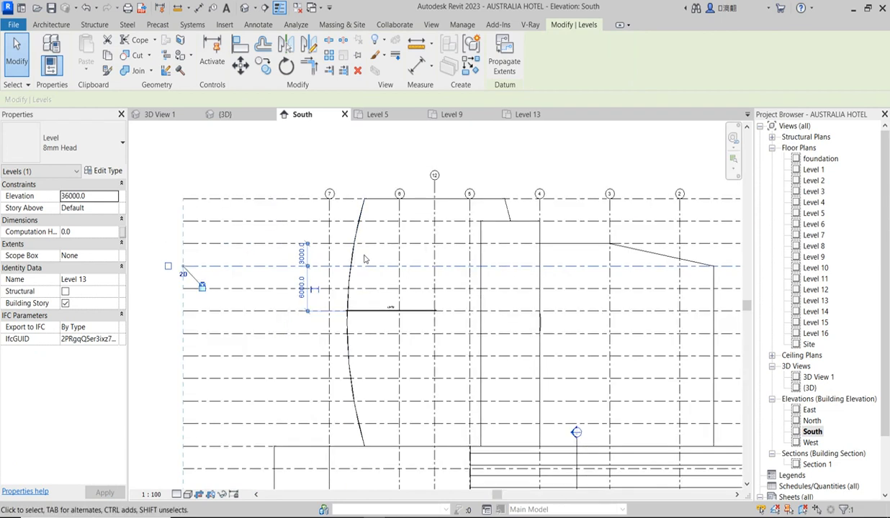
left_click(177, 216)
left_click(315, 266)
scroll(271, 277, "down", 4)
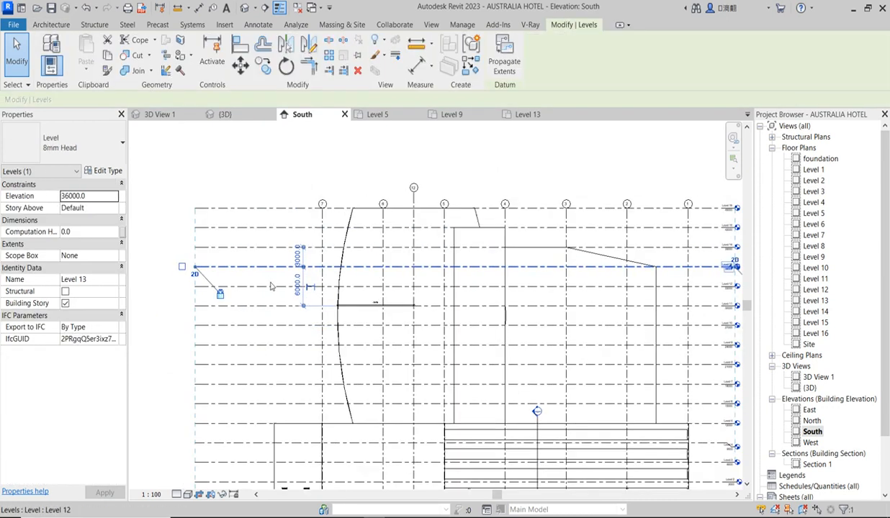
scroll(496, 280, "up", 5)
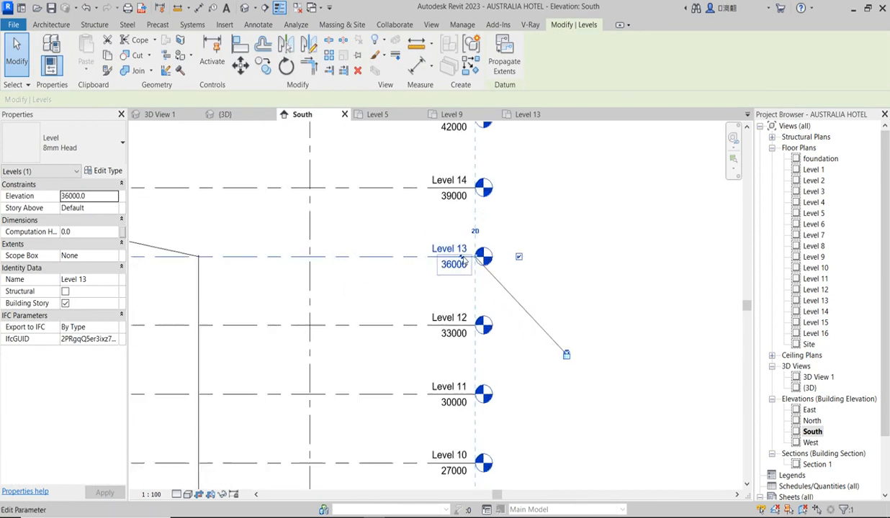
scroll(487, 217, "down", 5)
left_click(579, 272)
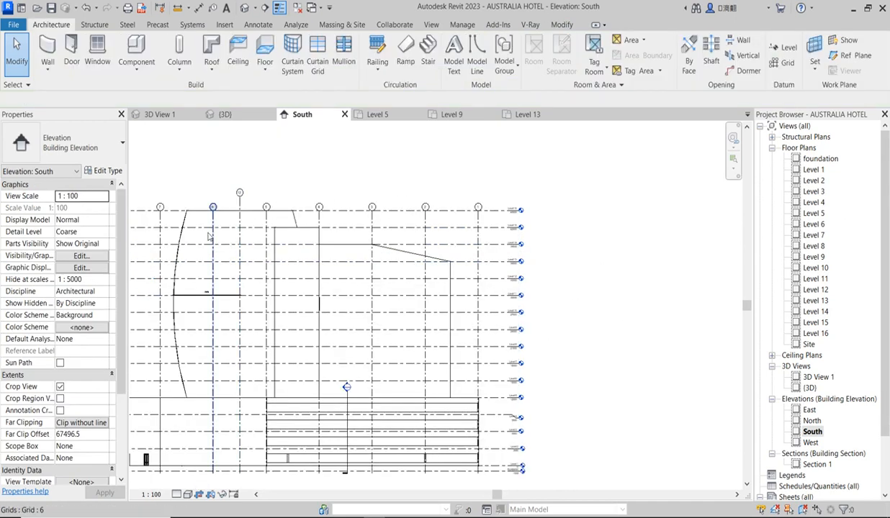
left_click(192, 210)
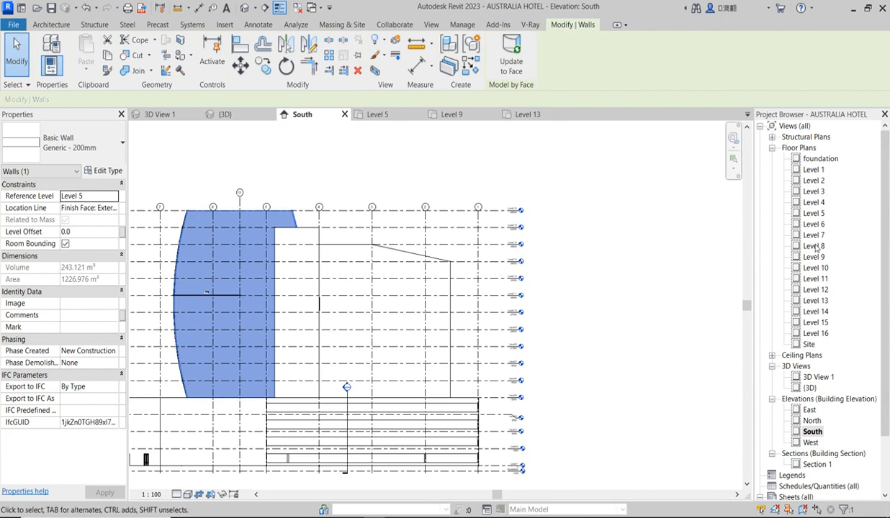
Open the Level 13 floor plan and examine where the round tower wall overlaps the rectangular core walls.
double_click(816, 300)
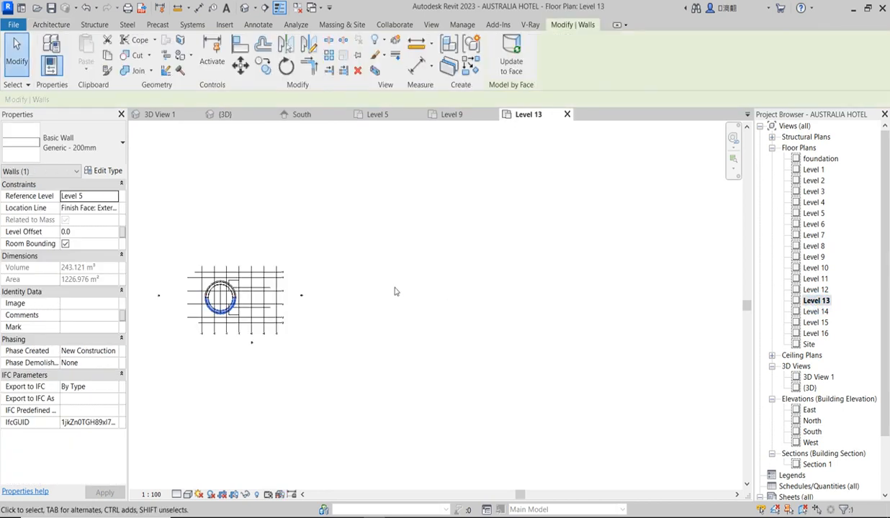
scroll(204, 298, "up", 5)
left_click(650, 283)
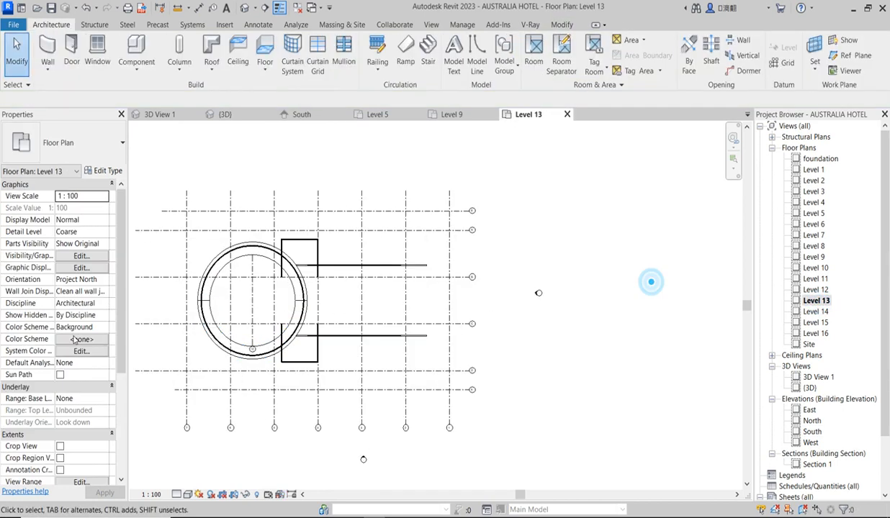
scroll(157, 311, "up", 3)
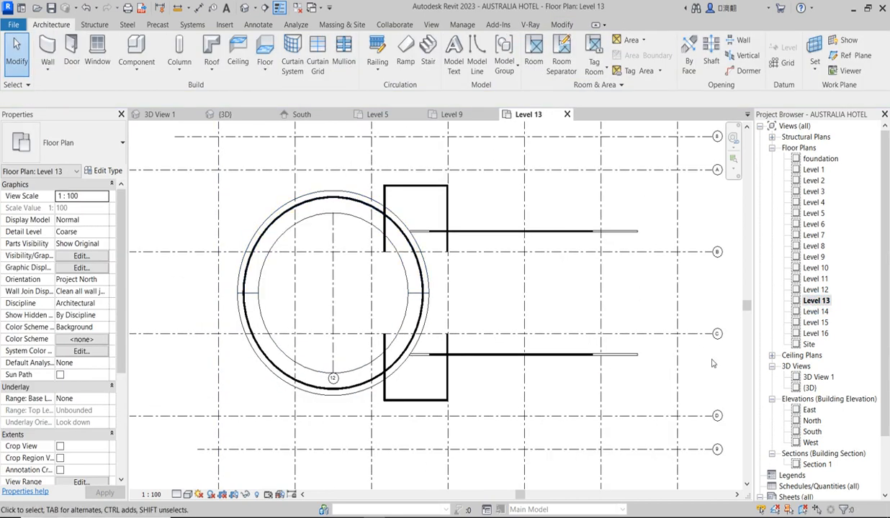
In the {3D} view, examine the upper rim of the curved tower walls and the joint between them.
double_click(813, 388)
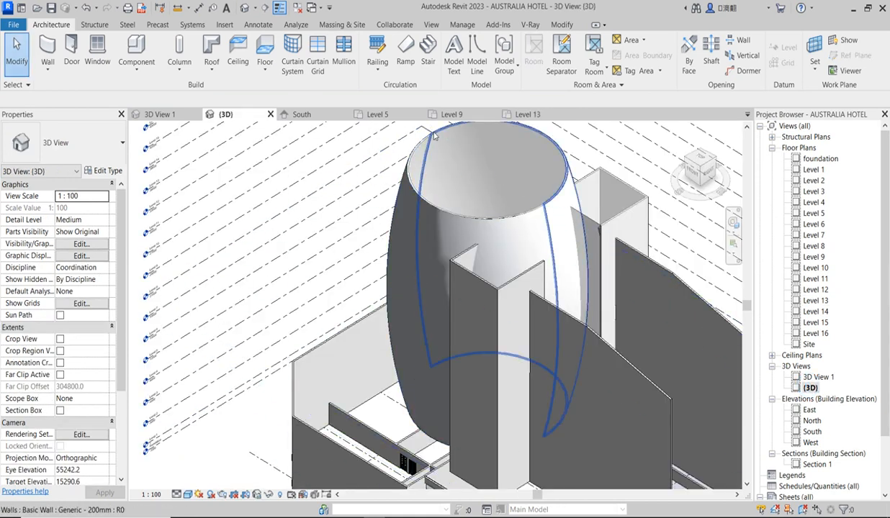
scroll(430, 134, "up", 6)
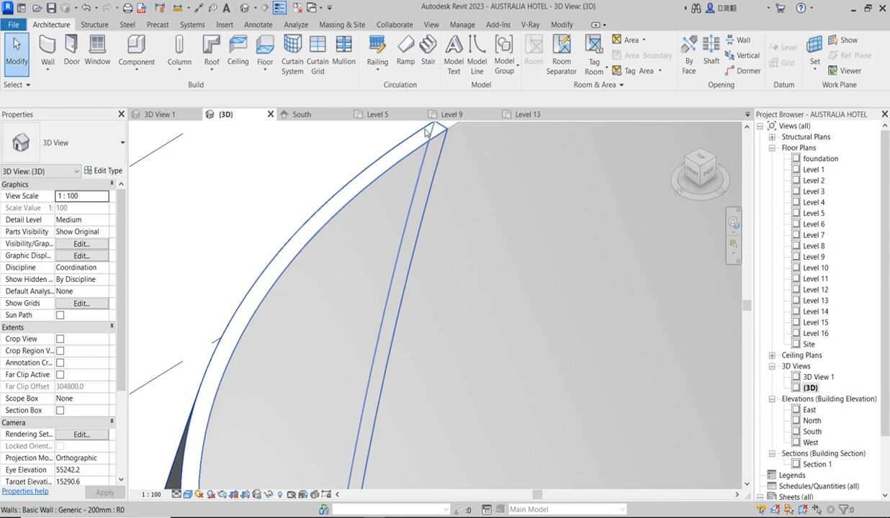
scroll(398, 364, "down", 3)
scroll(443, 235, "up", 1)
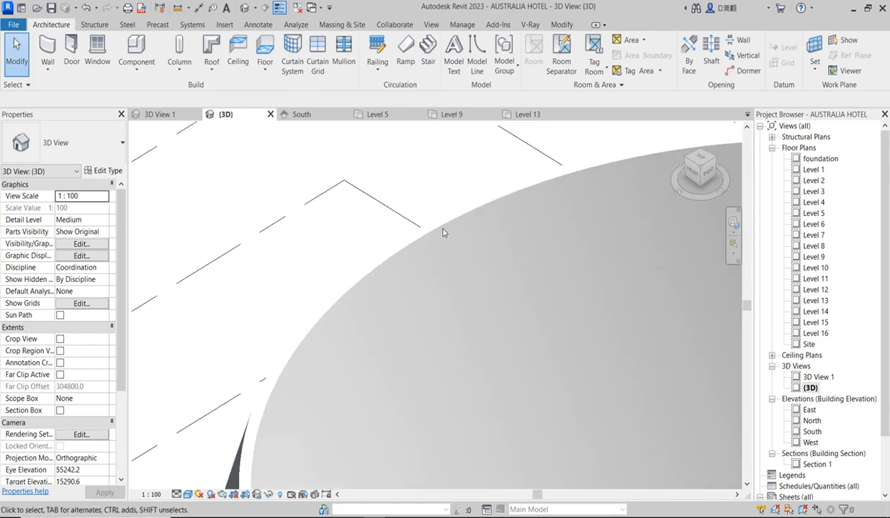
scroll(439, 229, "up", 1)
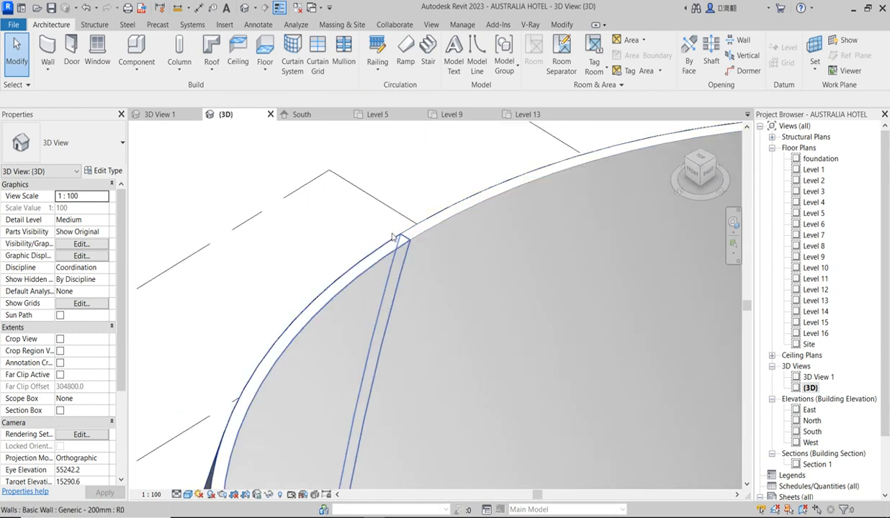
scroll(405, 230, "down", 5)
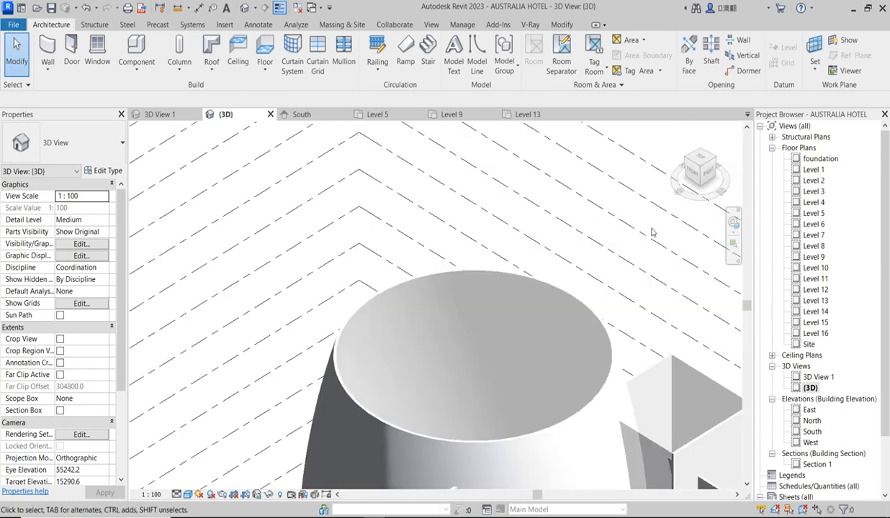
Start editing the round tower mass in place and open the Level 13 floor plan.
left_click(607, 375)
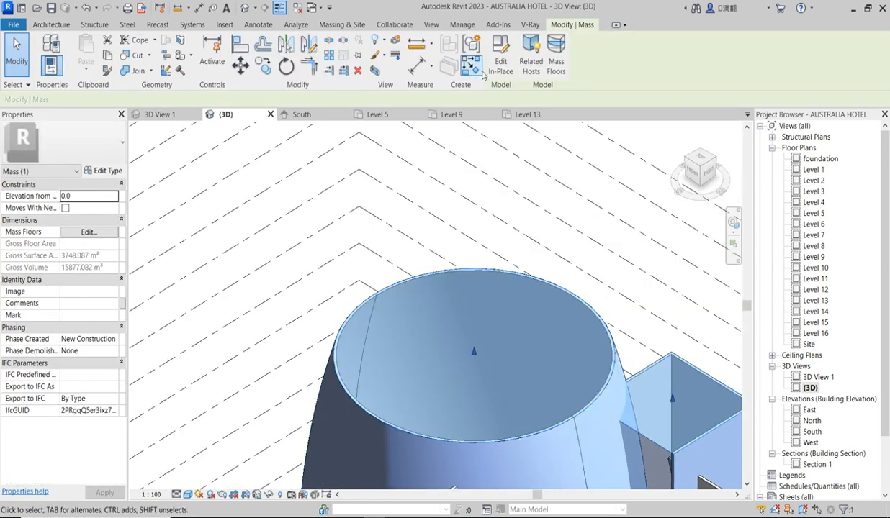
double_click(401, 425)
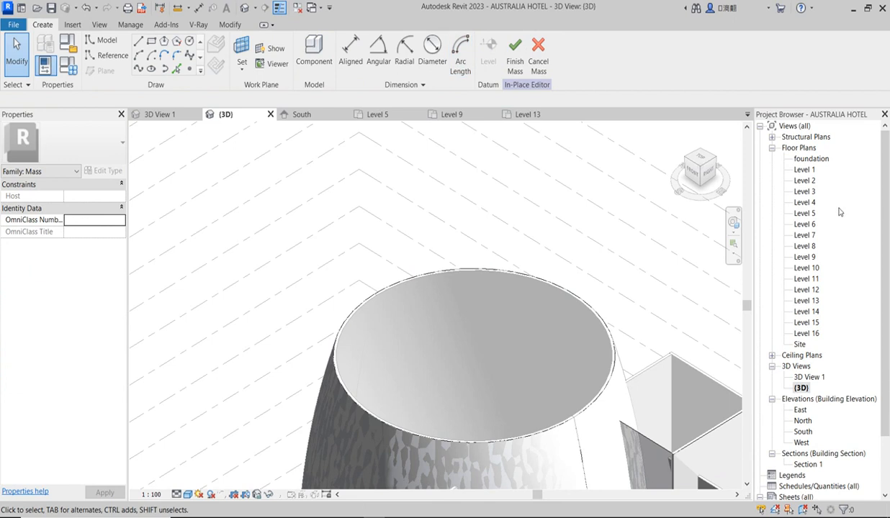
double_click(806, 301)
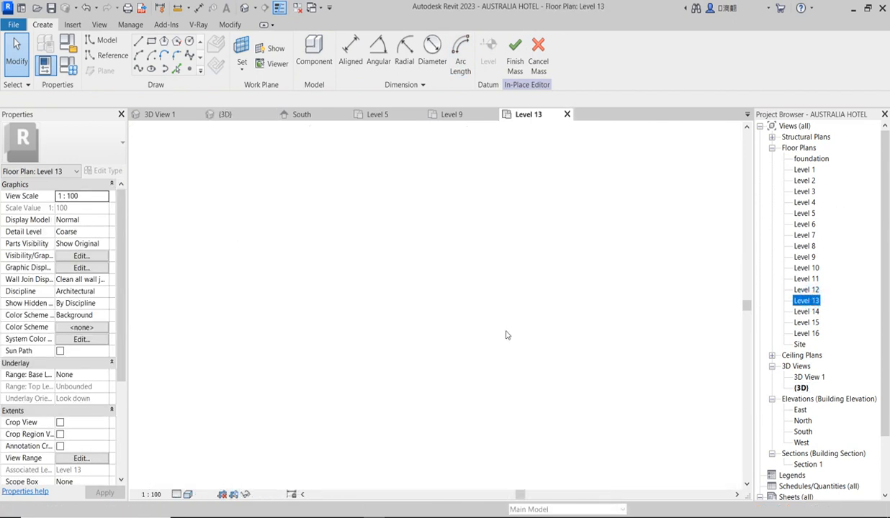
scroll(304, 284, "down", 3)
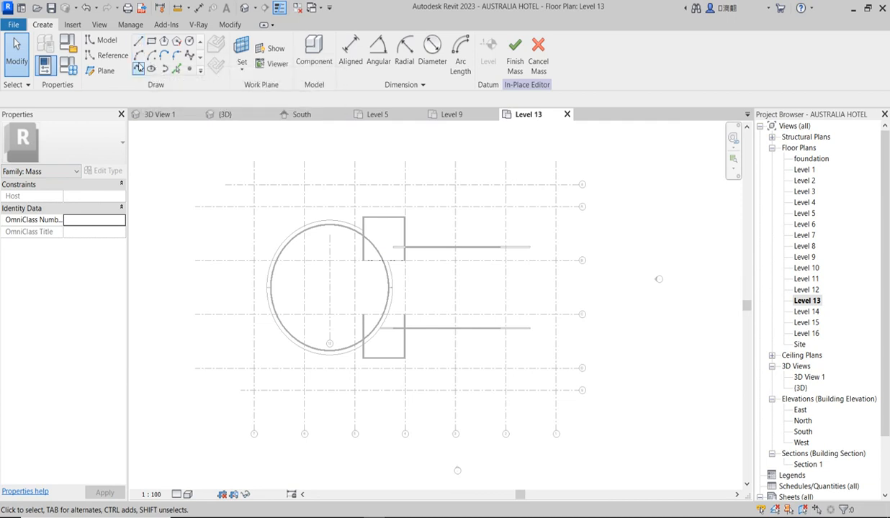
Draw a horizontal model line about 13890 mm long from the tower circle's centre outward past its western edge.
left_click(140, 59)
scroll(278, 286, "up", 3)
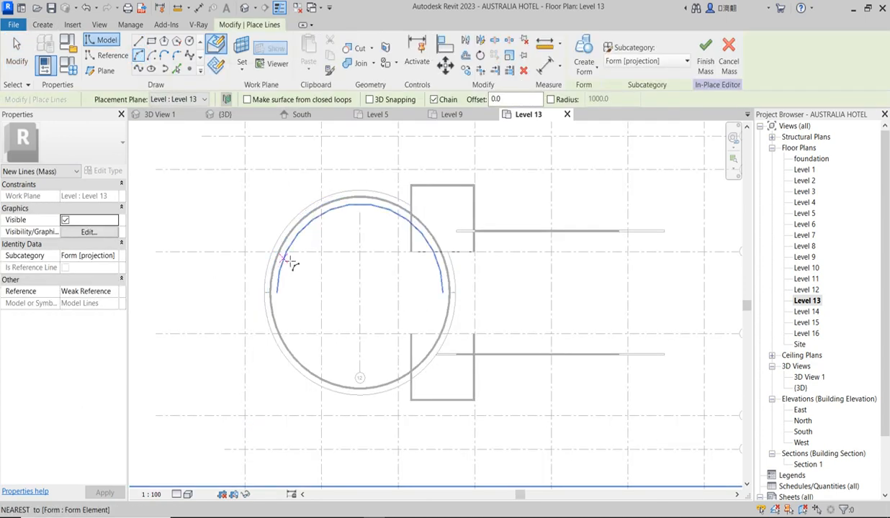
scroll(277, 241, "up", 2)
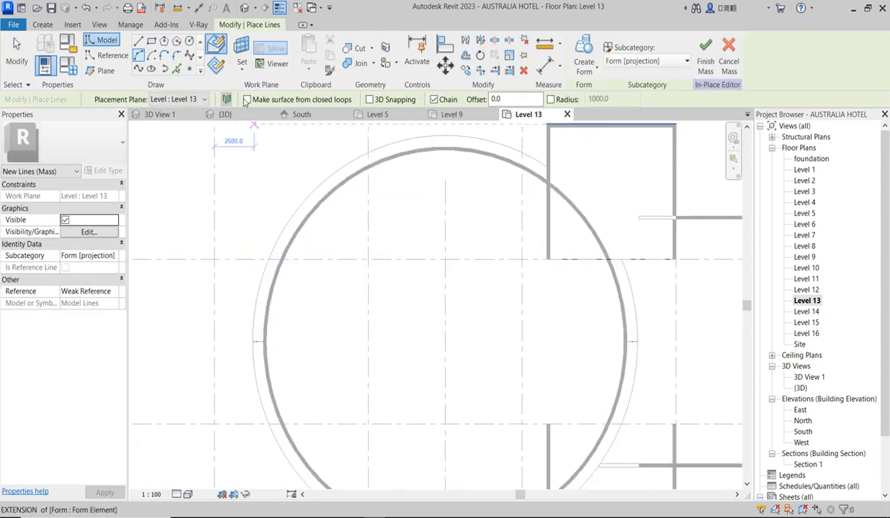
left_click(139, 44)
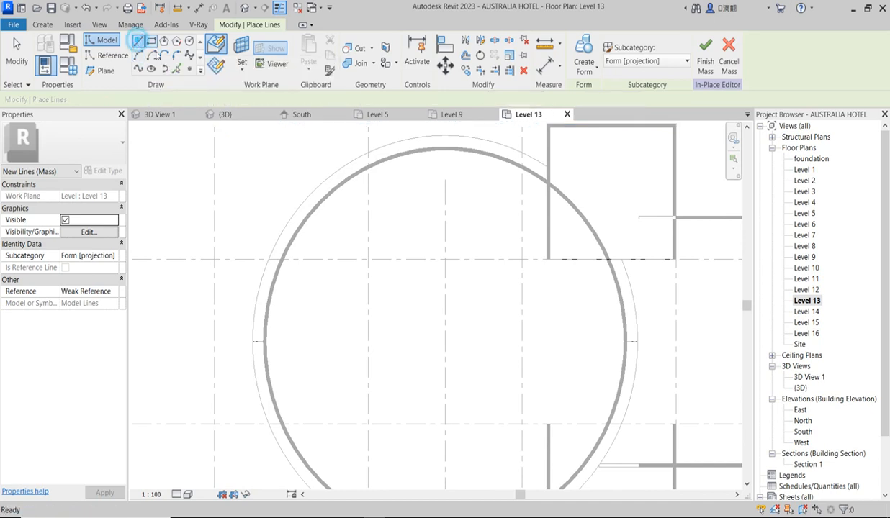
left_click(150, 56)
left_click(446, 344)
left_click(278, 342)
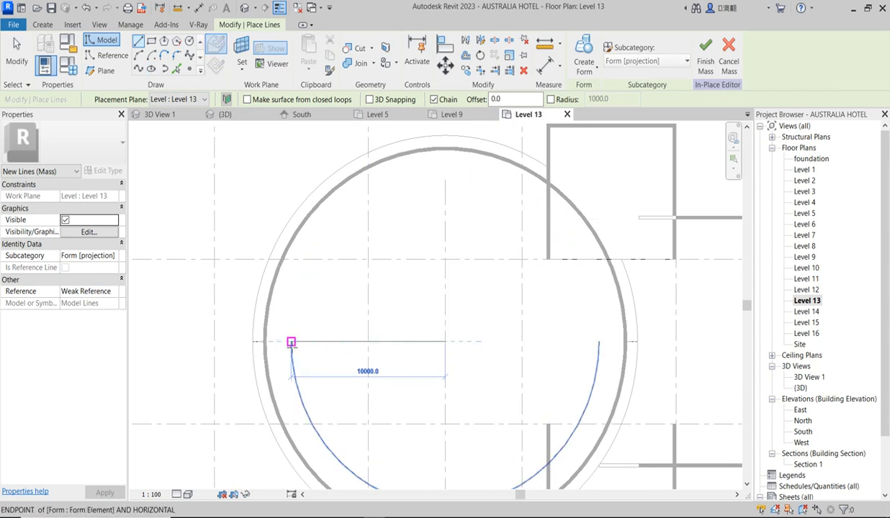
left_click(232, 342)
key("Escape")
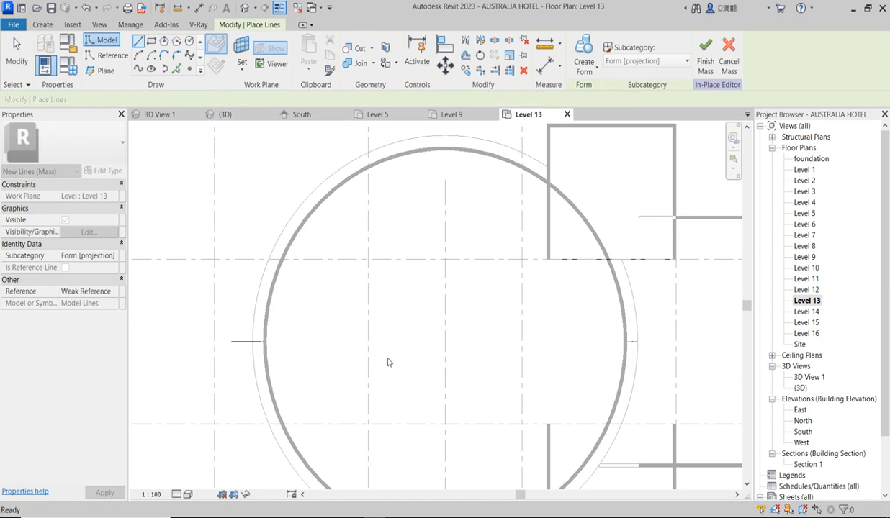
key("Escape")
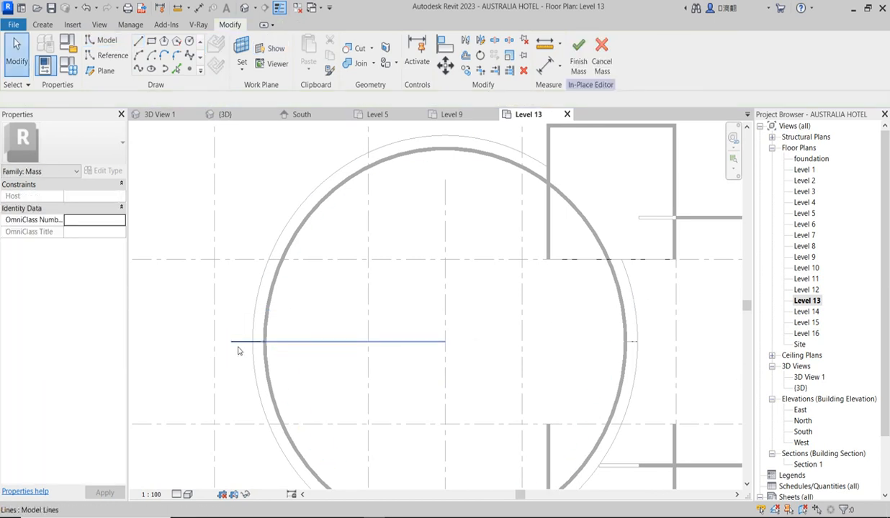
Draw a start-end-radius arc of about 11992 mm radius and 130.72° along the tower circle's western side.
left_click(238, 349)
scroll(236, 348, "down", 2)
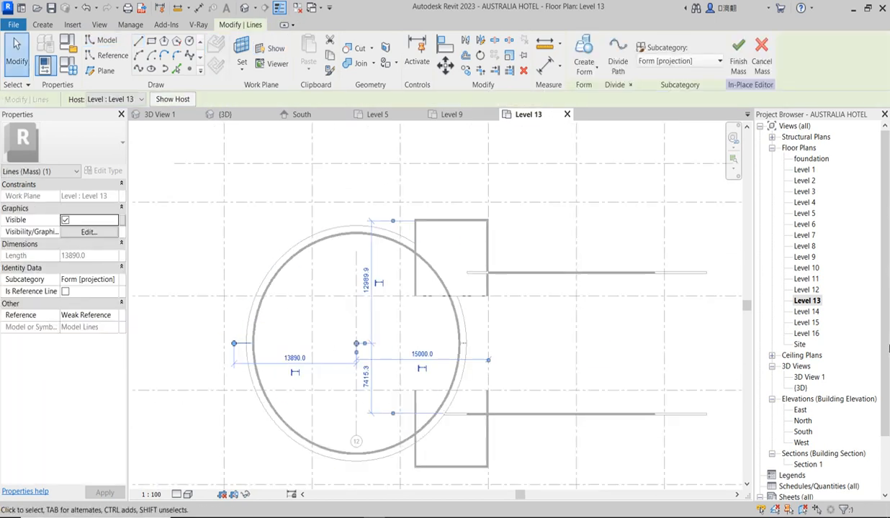
left_click(139, 57)
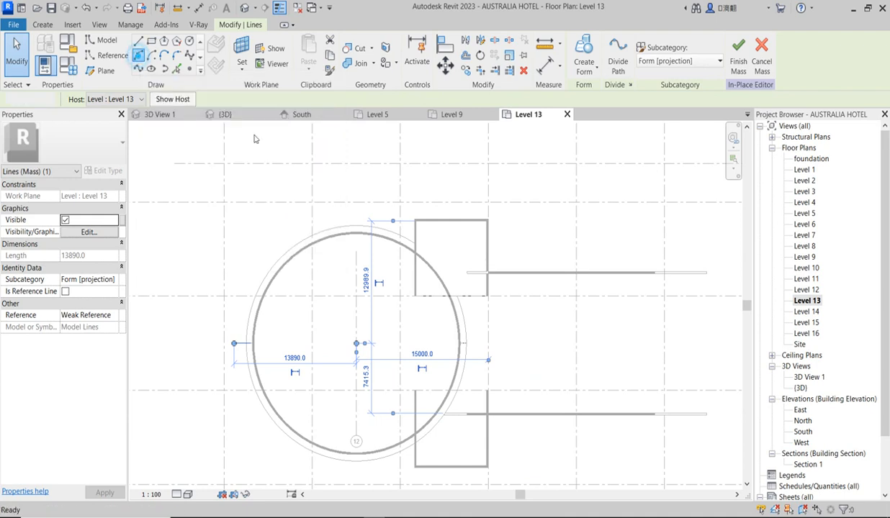
left_click(312, 240)
left_click(312, 446)
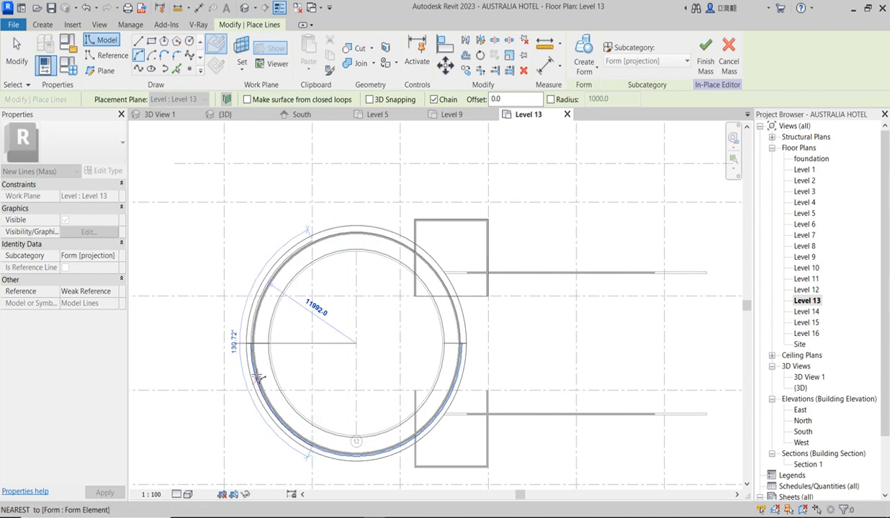
scroll(238, 339, "up", 3)
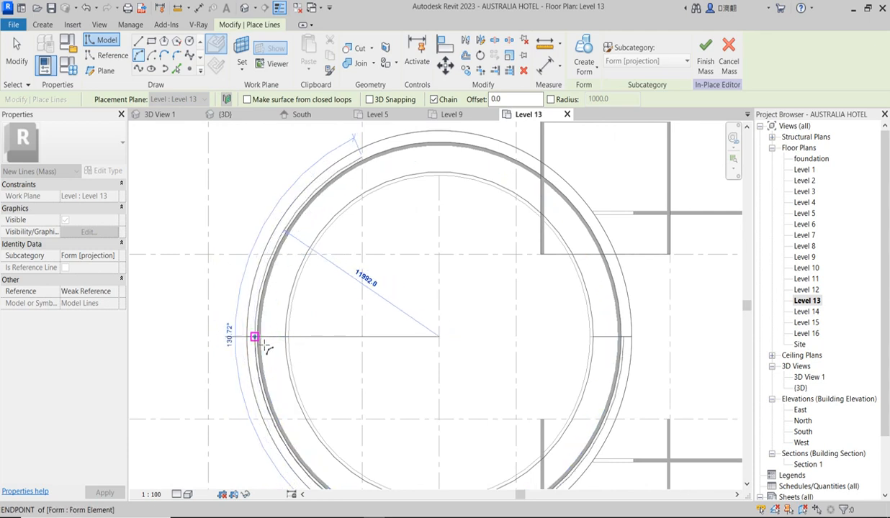
left_click(257, 339)
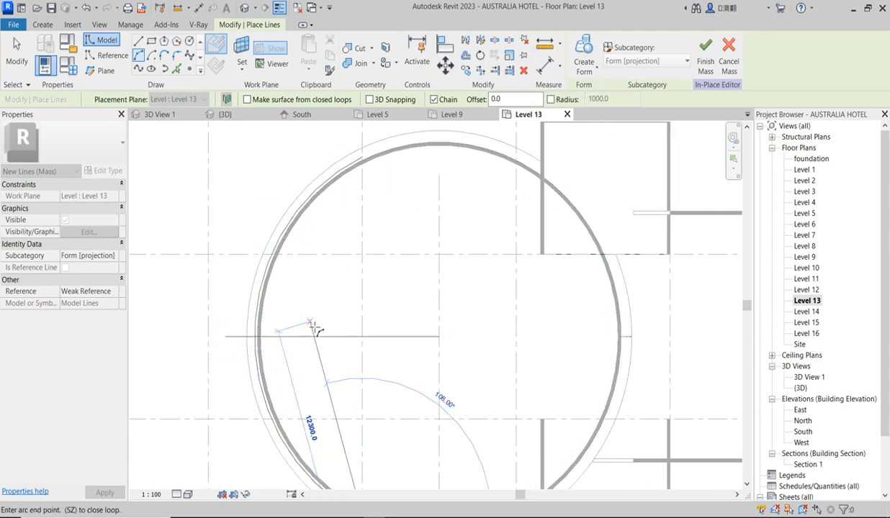
key("Escape")
key("Escape")
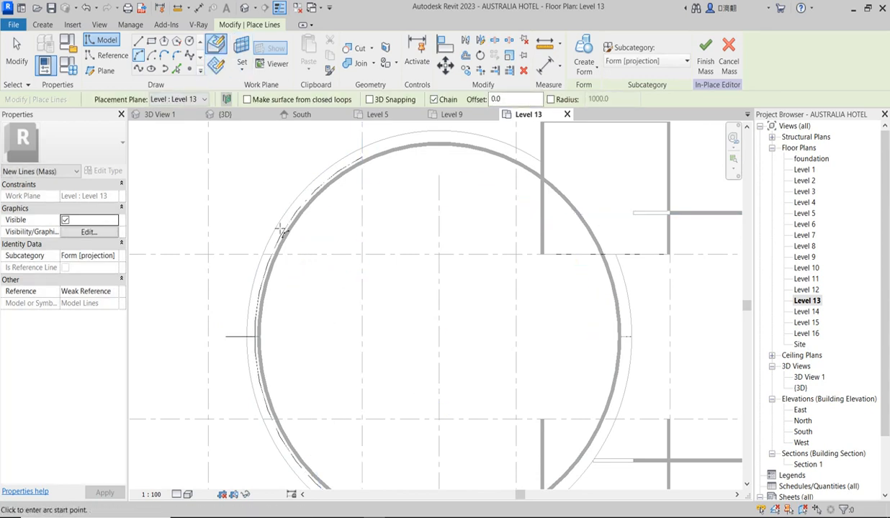
Offset the new arc 2000 mm inward, toward the circle's centre, without keeping a copy.
left_click(464, 57)
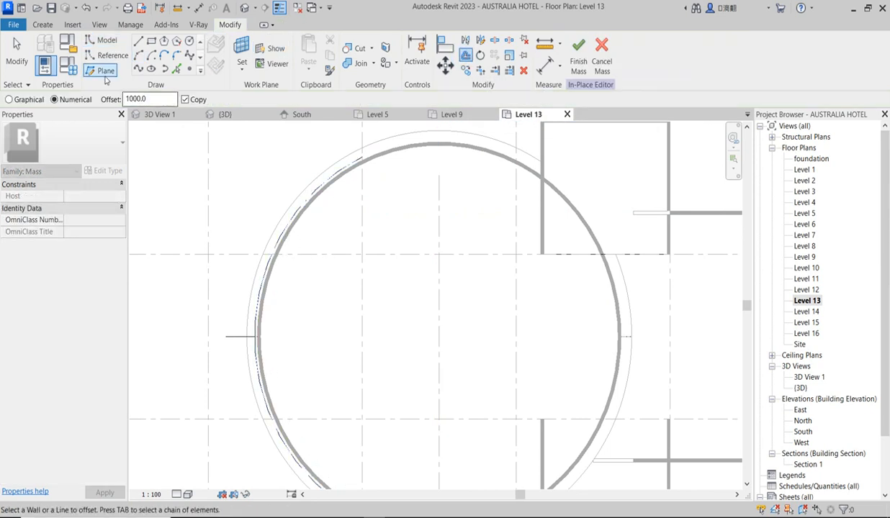
double_click(157, 101)
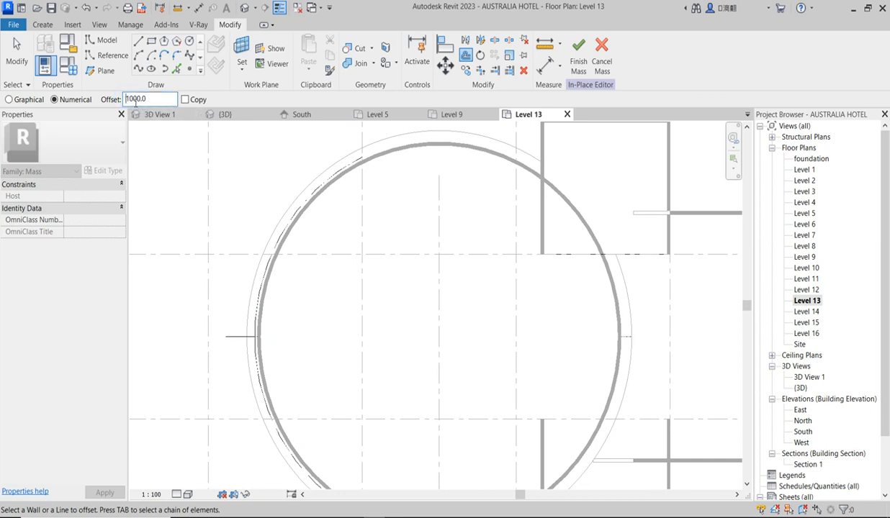
type("2")
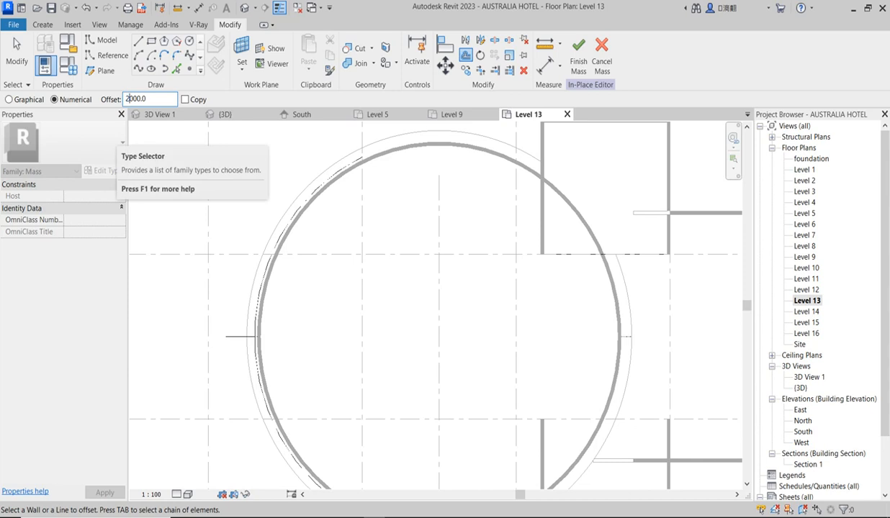
key("Home")
type("-")
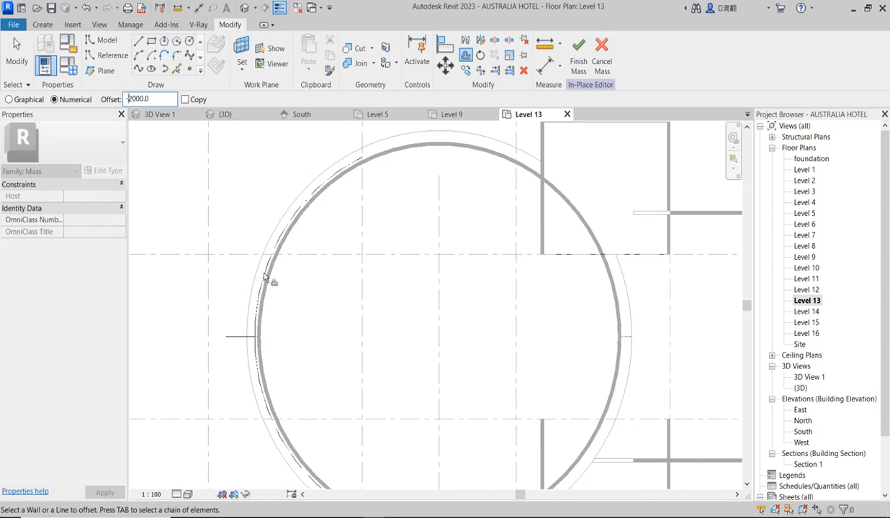
scroll(263, 281, "up", 4)
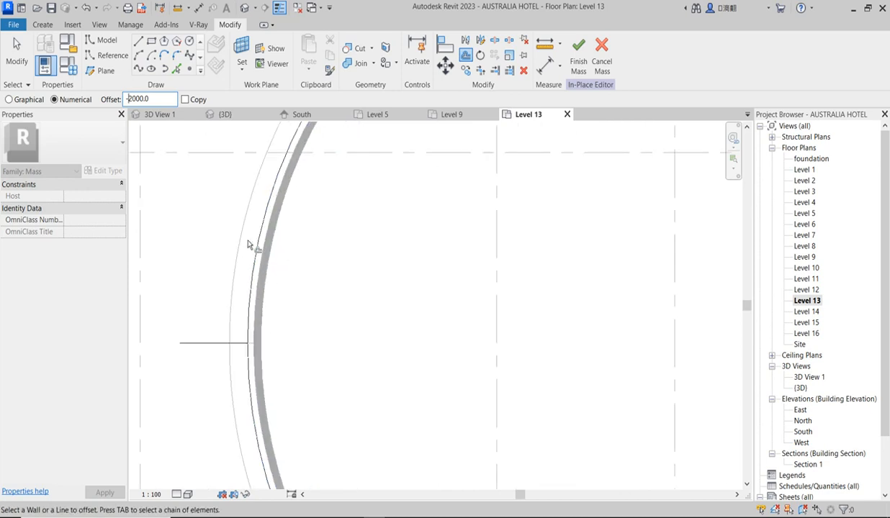
scroll(250, 249, "down", 3)
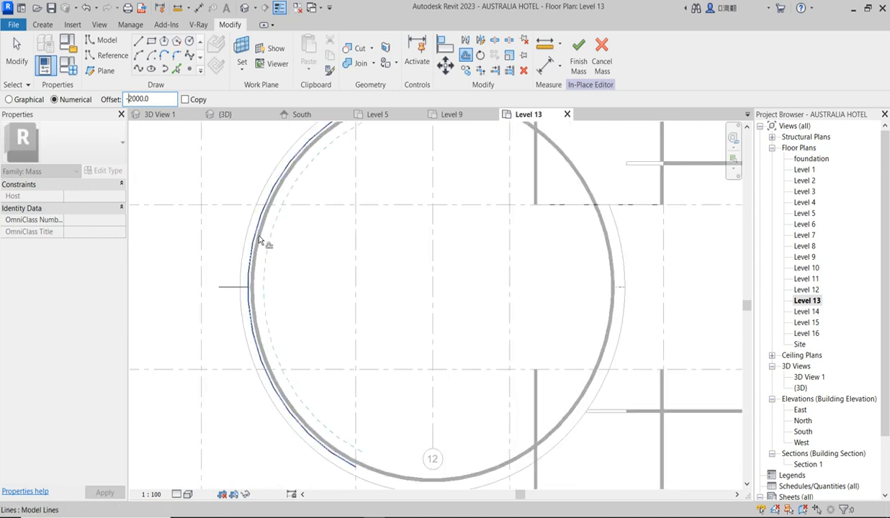
left_click(257, 236)
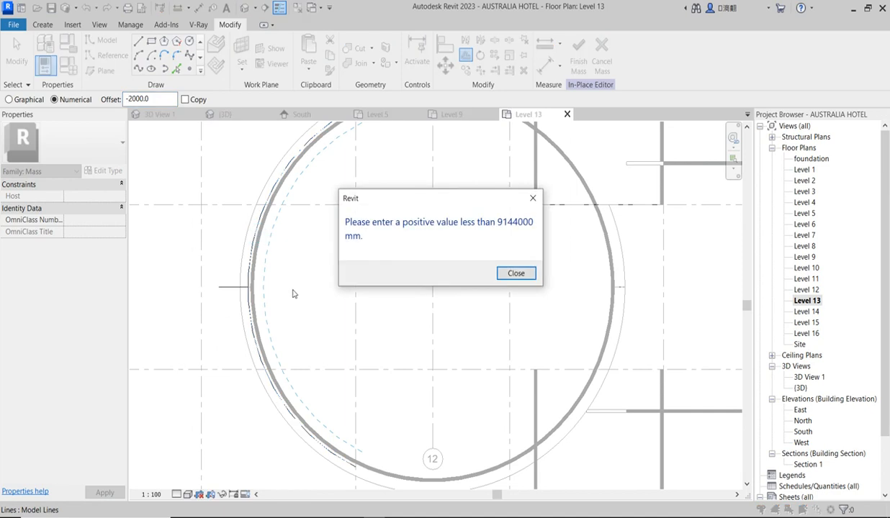
left_click(517, 274)
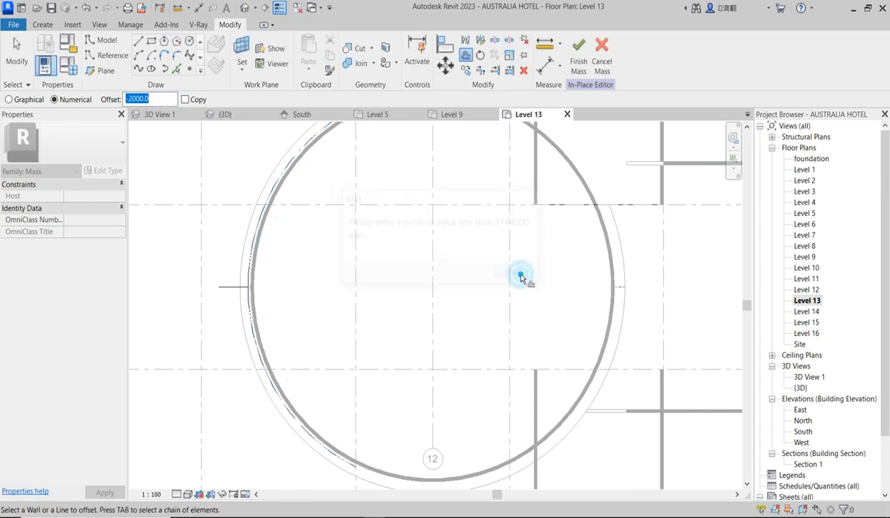
left_click(256, 236)
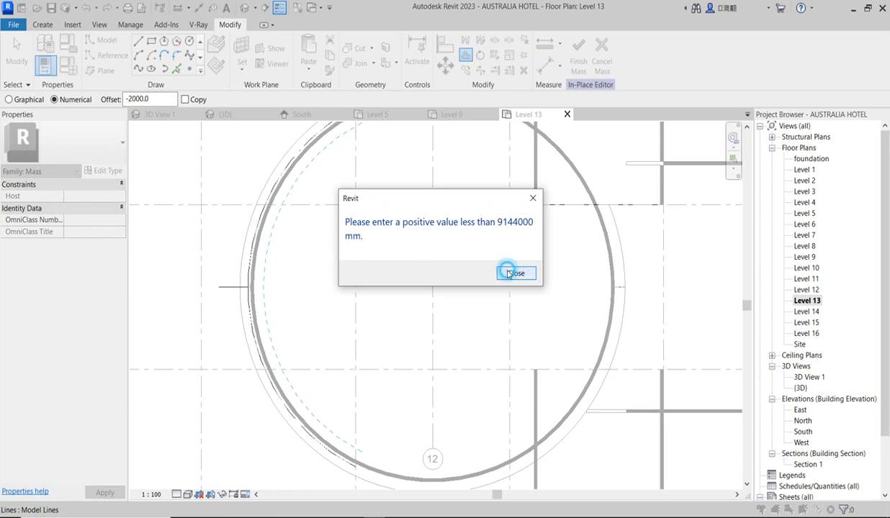
left_click(508, 273)
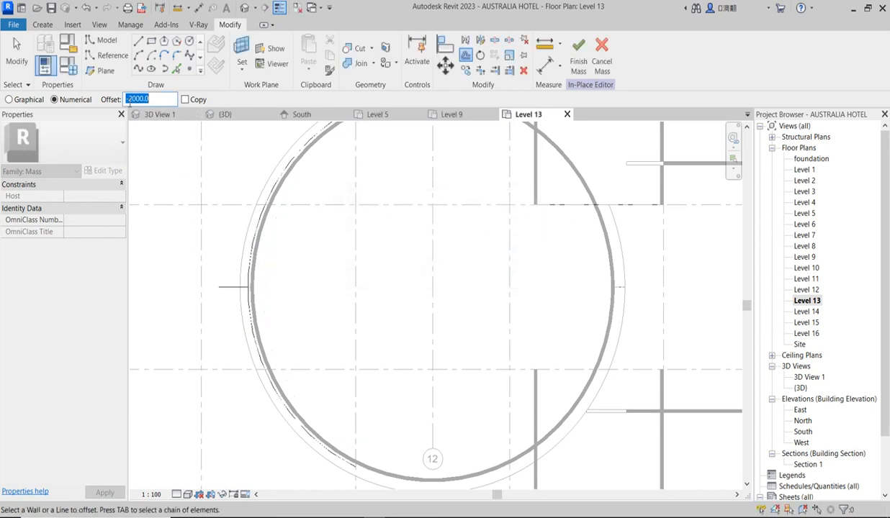
left_click(128, 101)
Leave the Offset command and delete the offset arc inside the tower circle's western half.
scroll(366, 357, "down", 3)
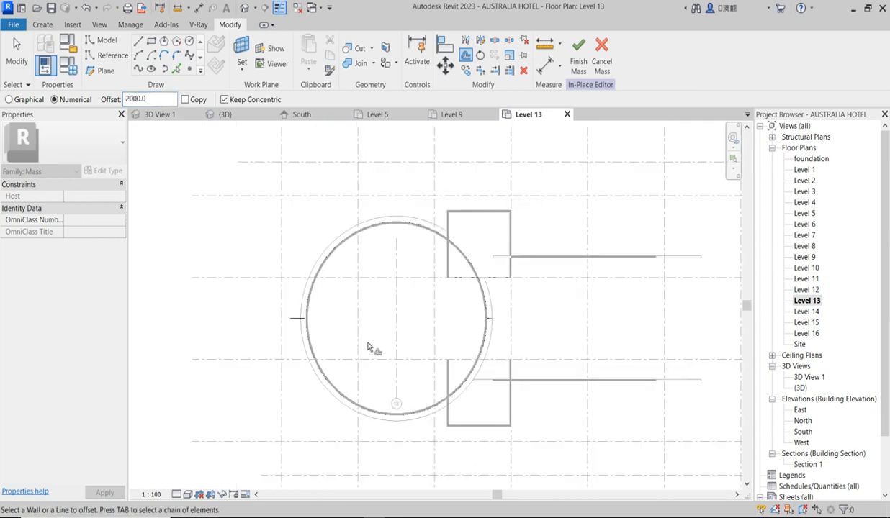
scroll(335, 313, "down", 2)
right_click(282, 229)
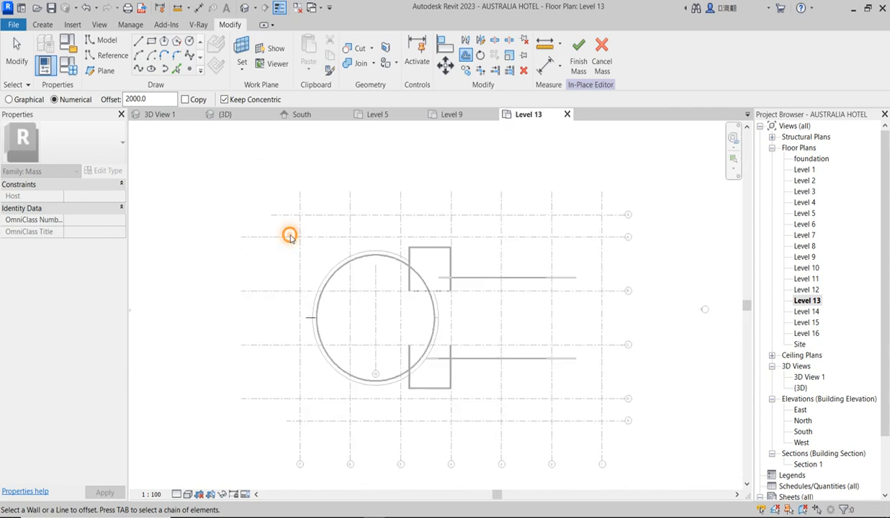
left_click(292, 232)
left_click_drag(244, 218, 360, 416)
left_click(352, 383)
scroll(332, 319, "up", 2)
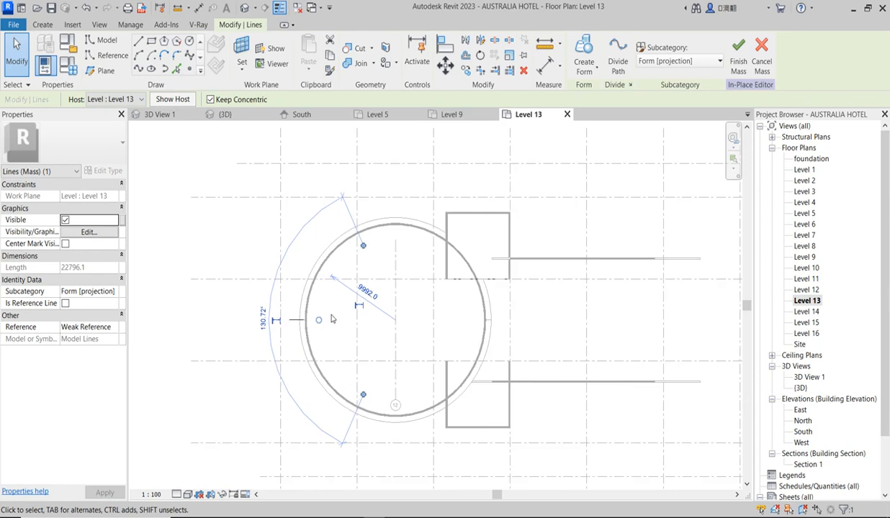
key("Delete")
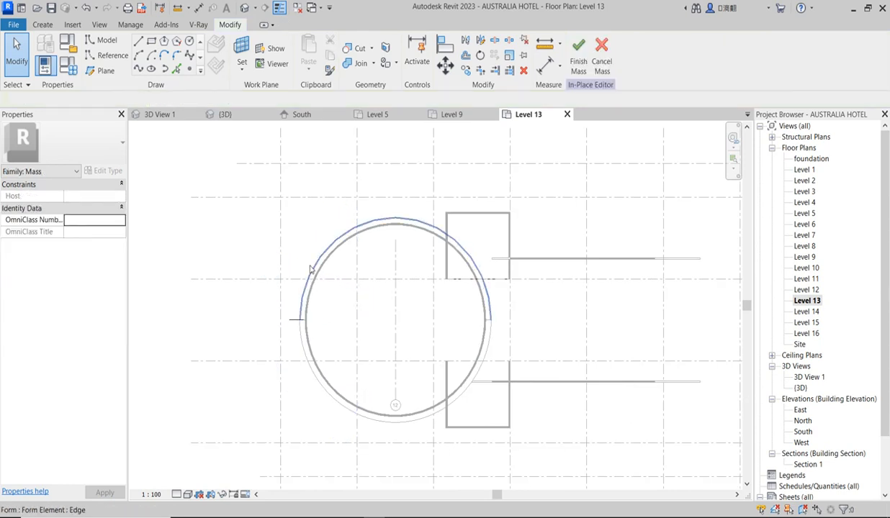
Check the tower circle area in the Level 14, Level 13 and Level 12 floor plans for the offset arc.
double_click(807, 312)
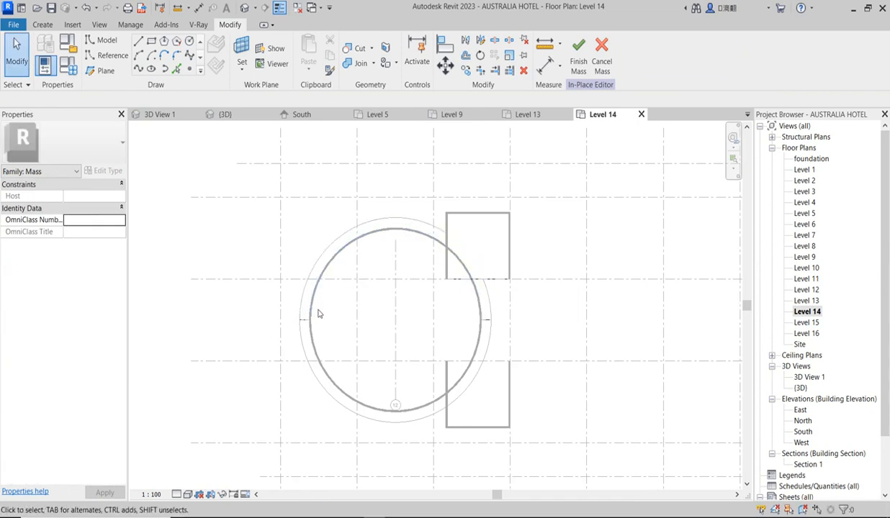
left_click_drag(223, 205, 470, 408)
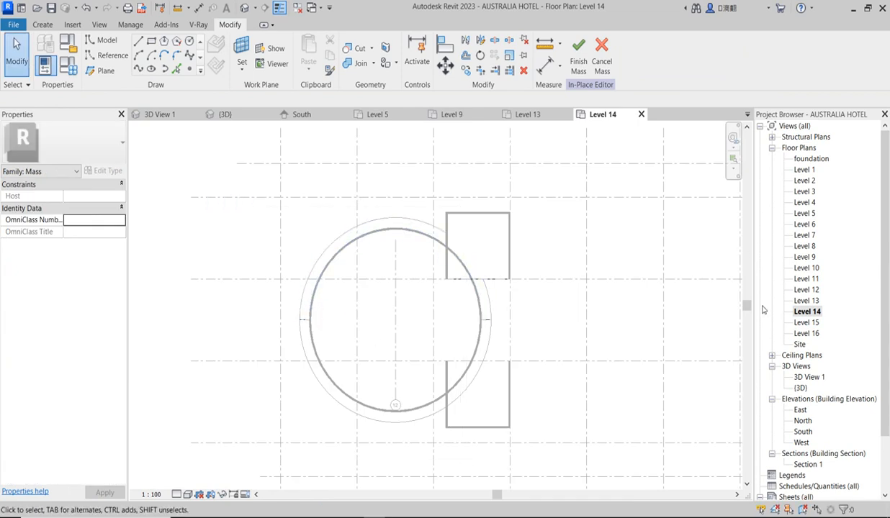
double_click(814, 301)
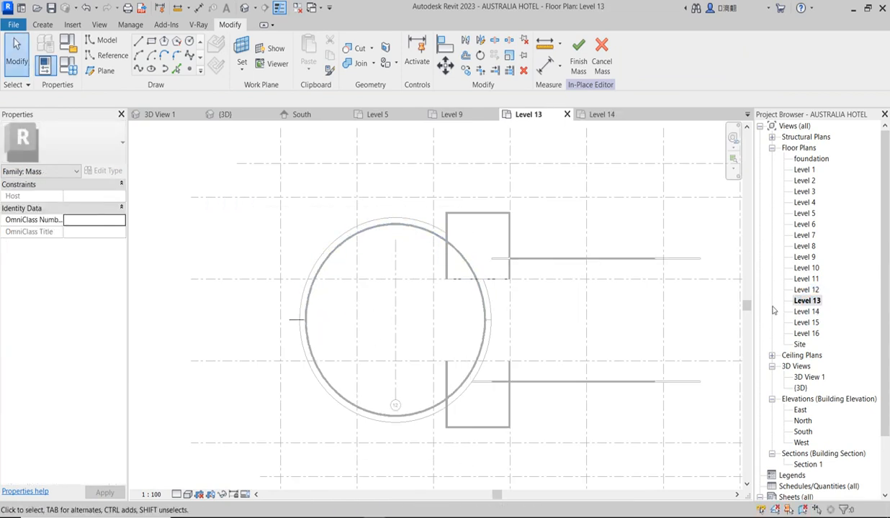
double_click(794, 290)
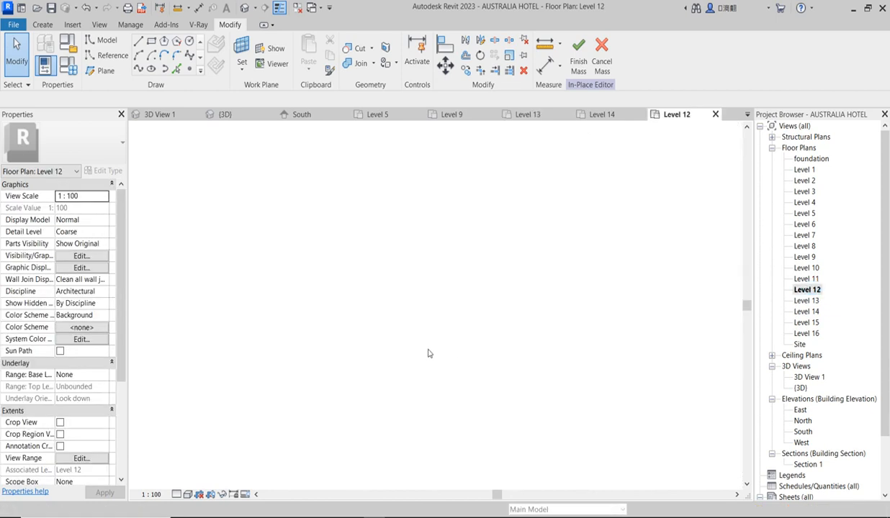
left_click_drag(207, 214, 497, 429)
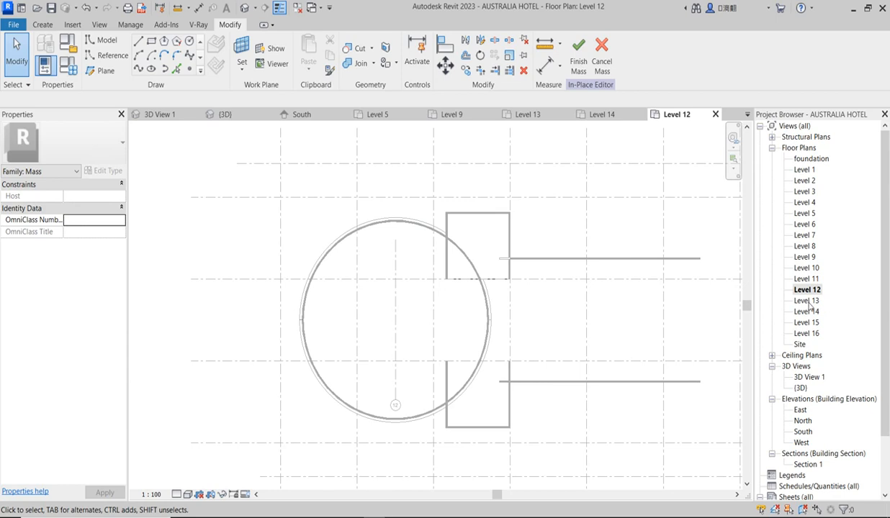
On Level 13, delete the horizontal model line running from the tower circle's centre past its western edge.
double_click(806, 301)
left_click_drag(183, 214, 361, 423)
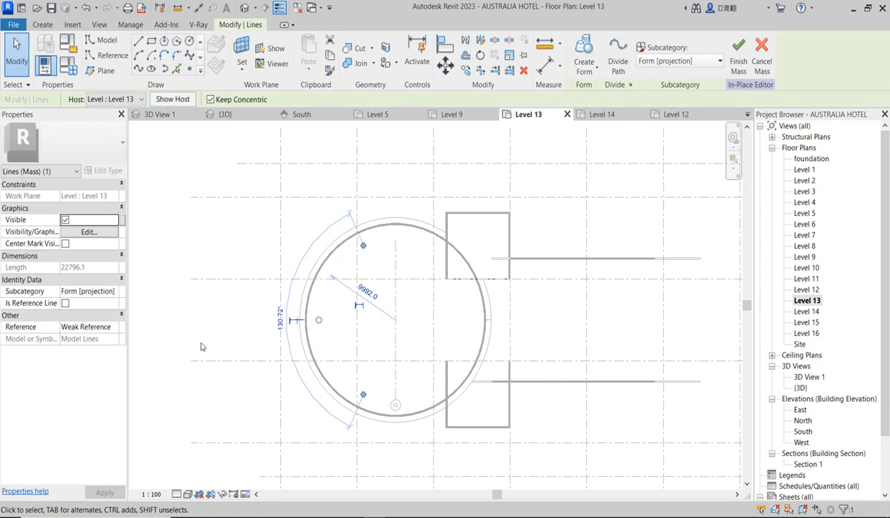
key("Delete")
left_click(289, 322)
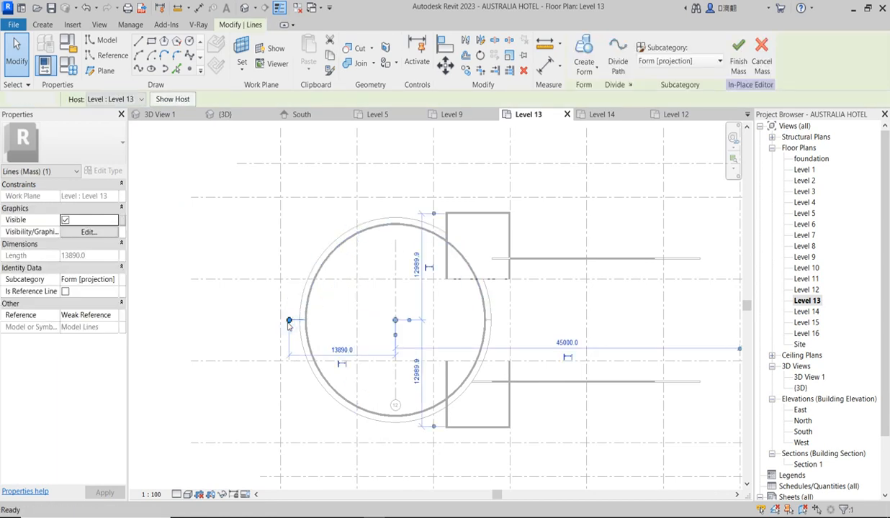
key("Delete")
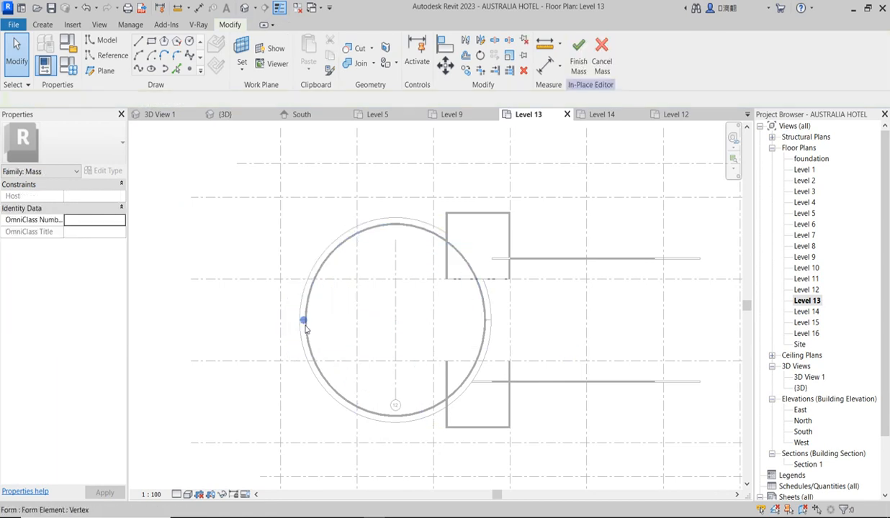
In the {3D} view, offset the Level 13 arc 4000 mm outward beyond the tower's western face without keeping a copy.
double_click(799, 388)
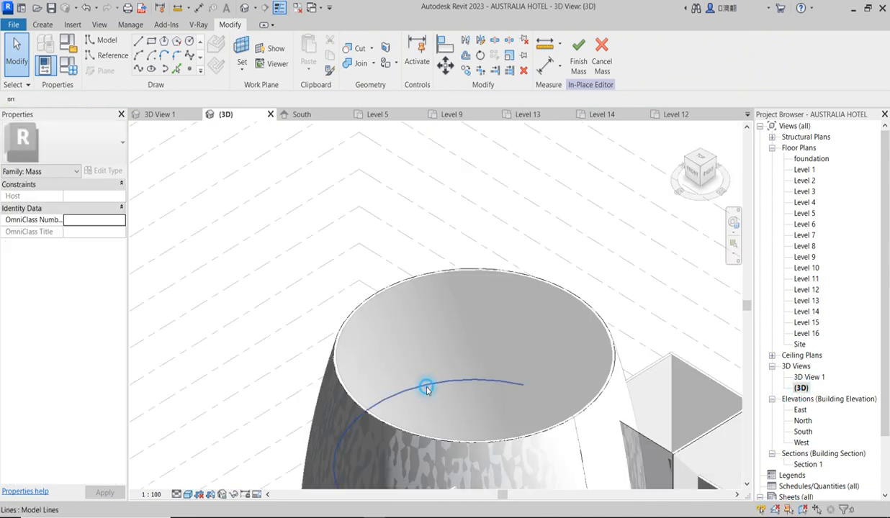
left_click(426, 389)
scroll(404, 436, "down", 4)
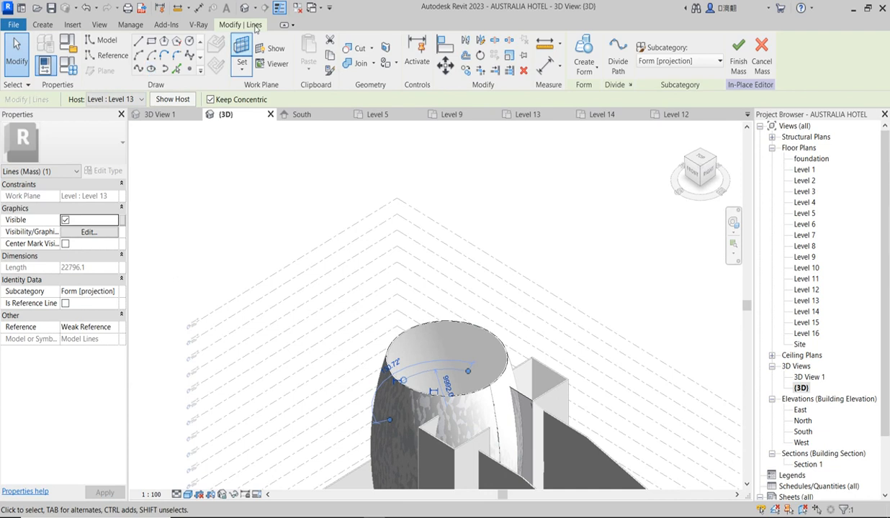
left_click(465, 55)
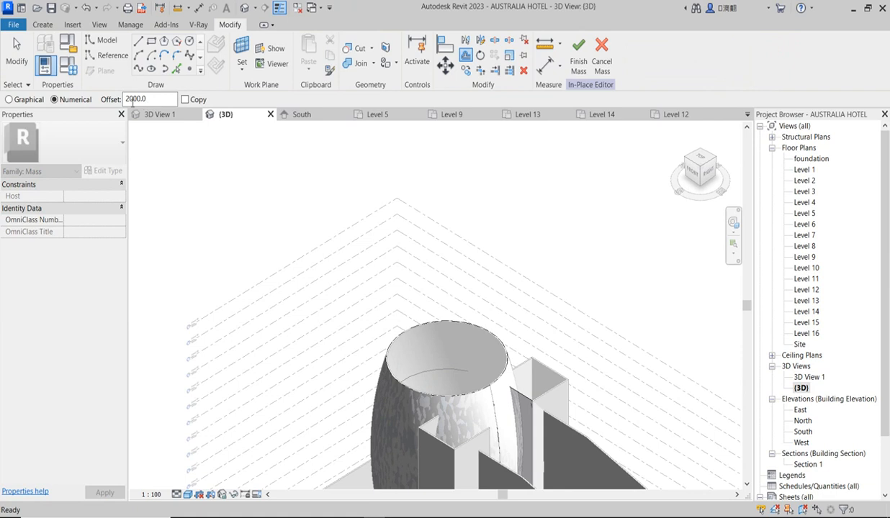
double_click(134, 99)
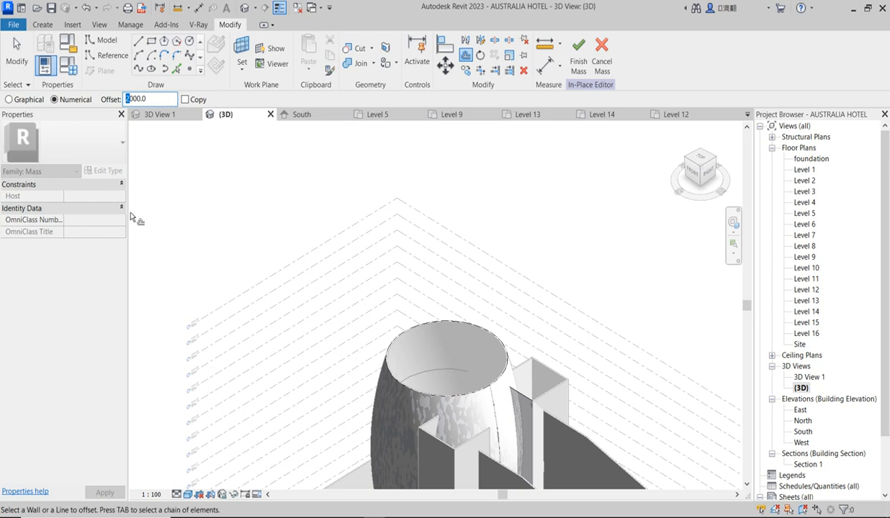
left_click(416, 379)
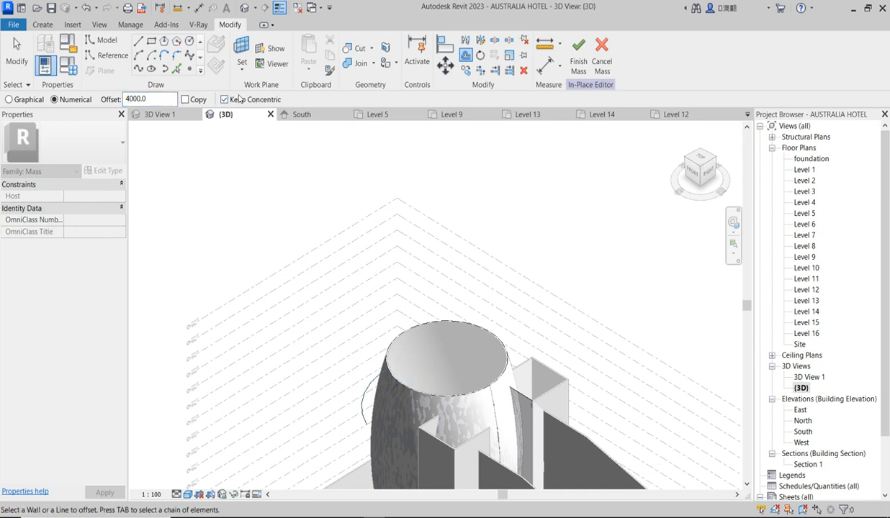
Offset copies of the outer arc inward in 4000 mm increments with Copy enabled, and delete the middle arc.
left_click(184, 100)
key("Escape")
left_click(426, 371)
key("Delete")
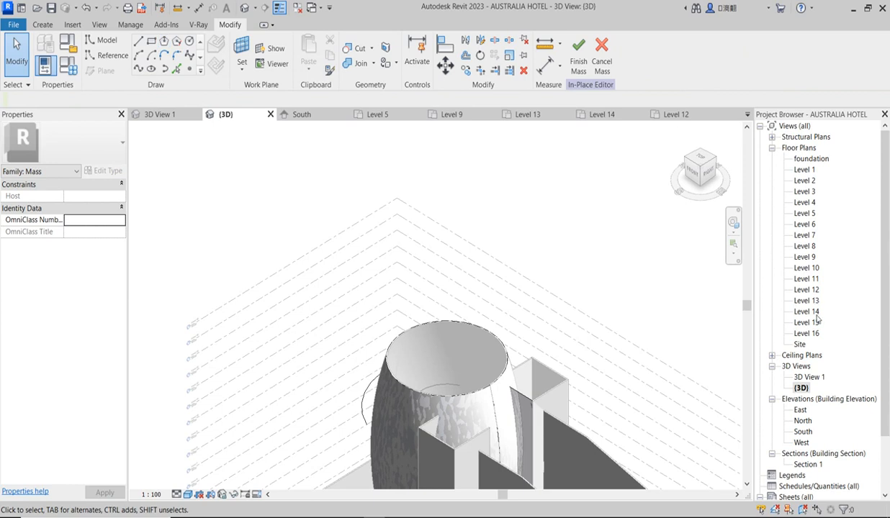
On the Level 13 plan, draw two straight model lines about 8000 mm long joining the outer and inner arc ends into a closed profile.
left_click(428, 388)
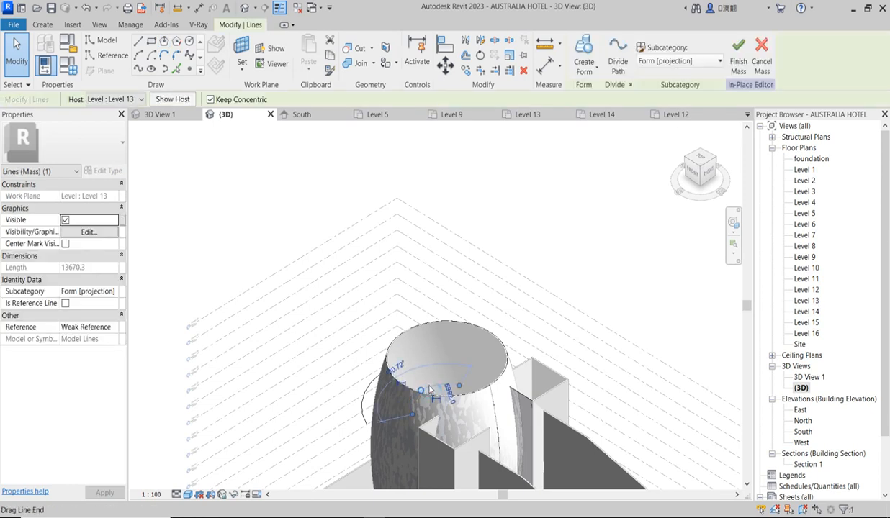
double_click(812, 302)
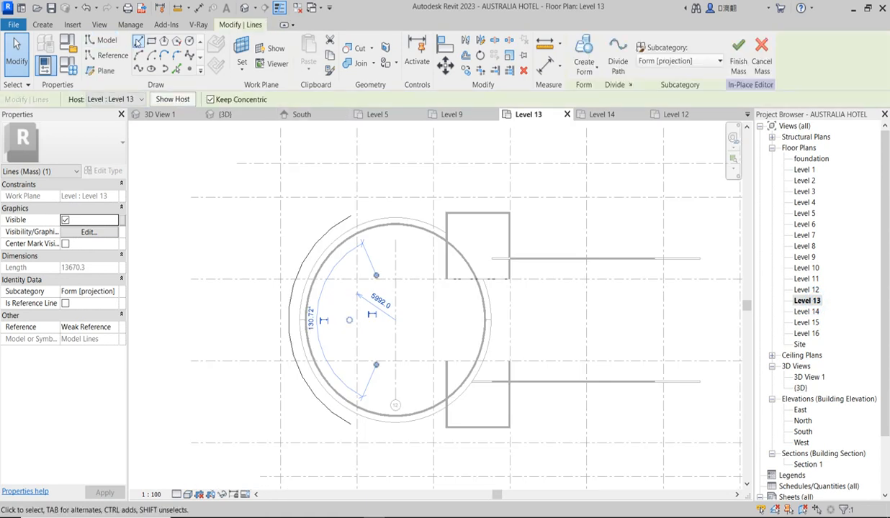
left_click(138, 41)
left_click(350, 215)
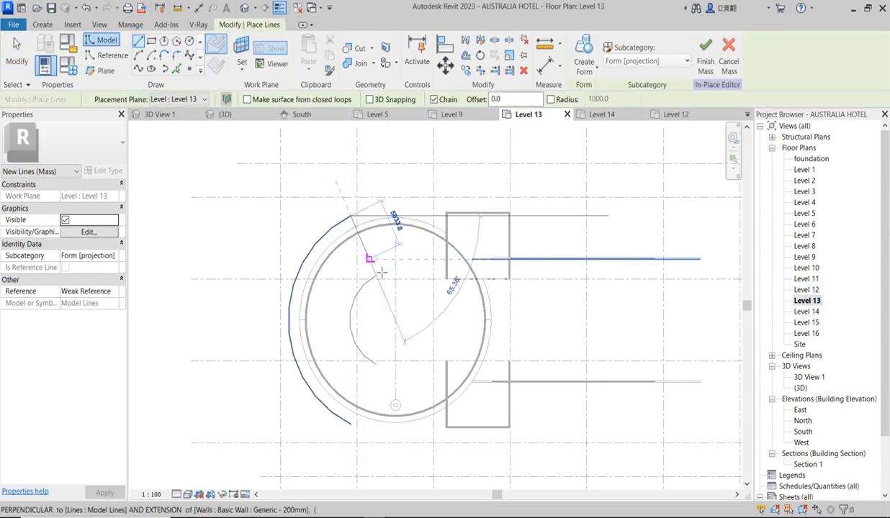
left_click(383, 280)
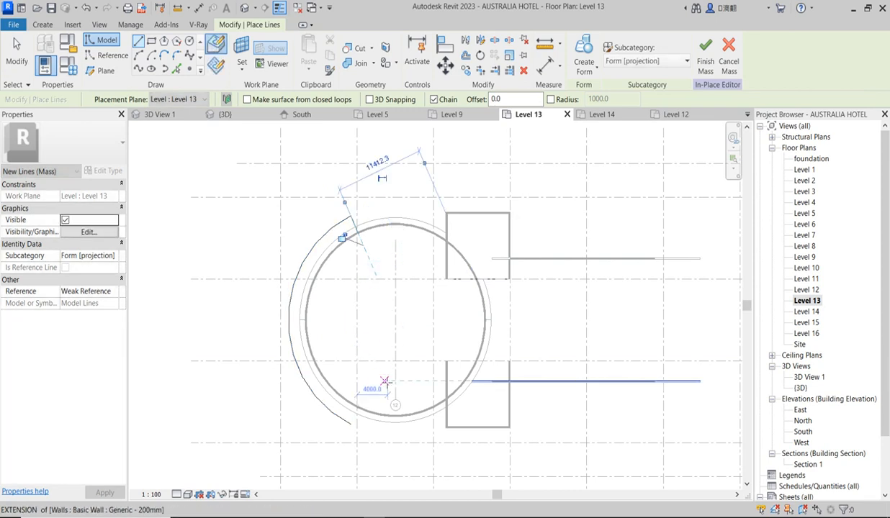
left_click(378, 368)
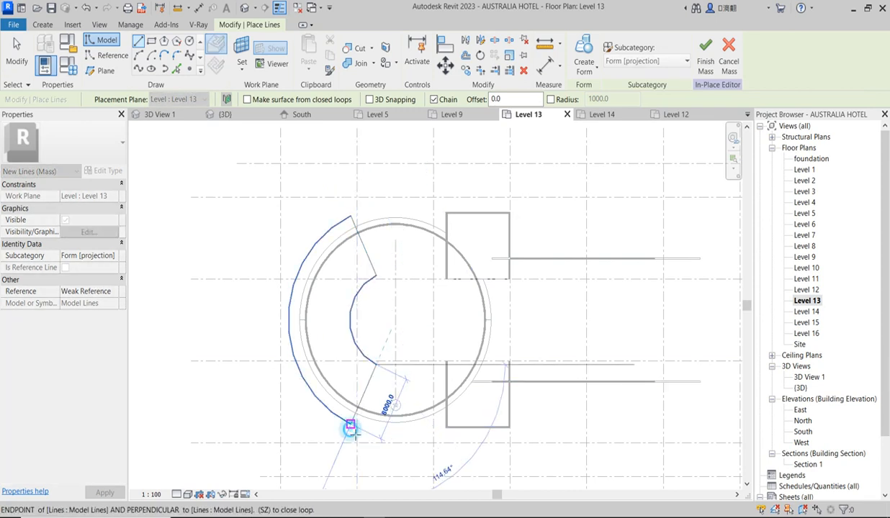
left_click(351, 424)
right_click(186, 201)
left_click(214, 201)
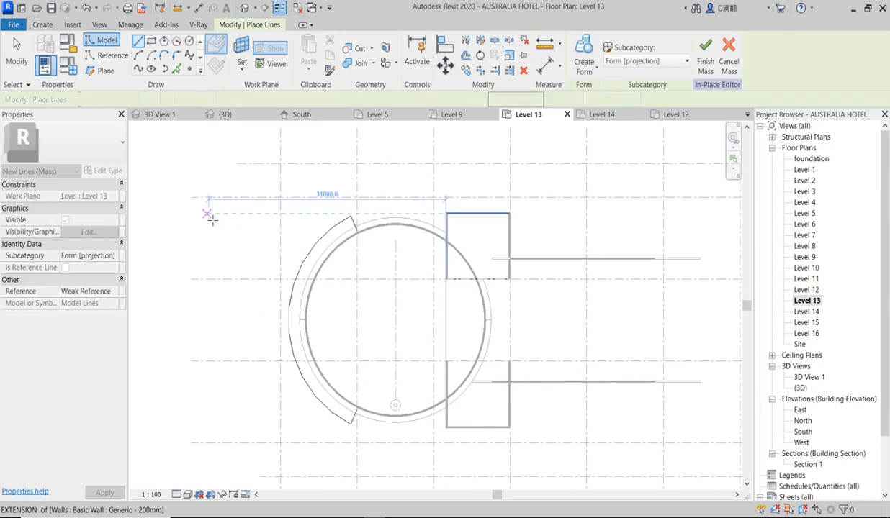
right_click(195, 216)
left_click(231, 222)
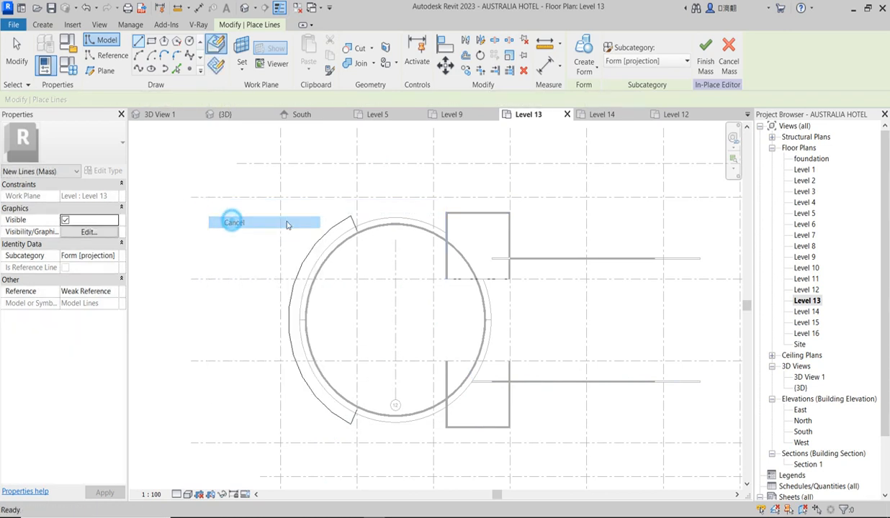
Copy the closed four-line profile from Level 13 and paste it aligned to Level 14.
left_click(347, 224)
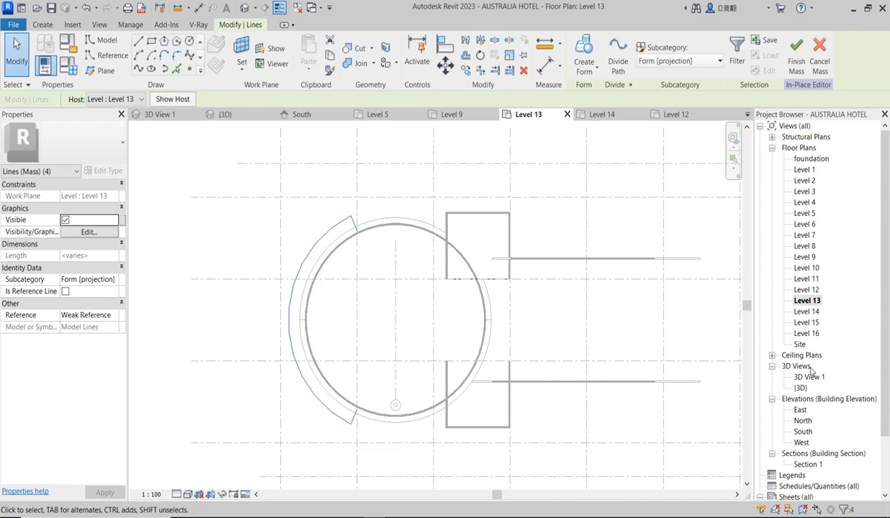
double_click(802, 389)
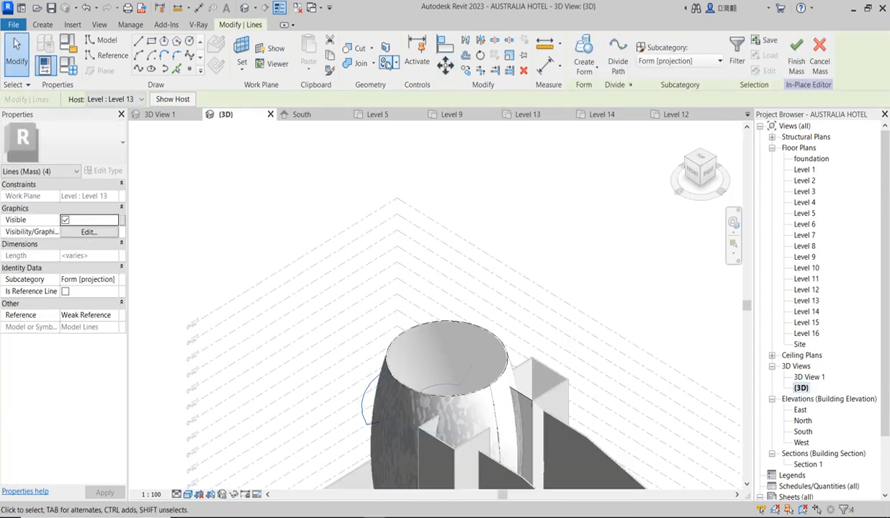
left_click(329, 56)
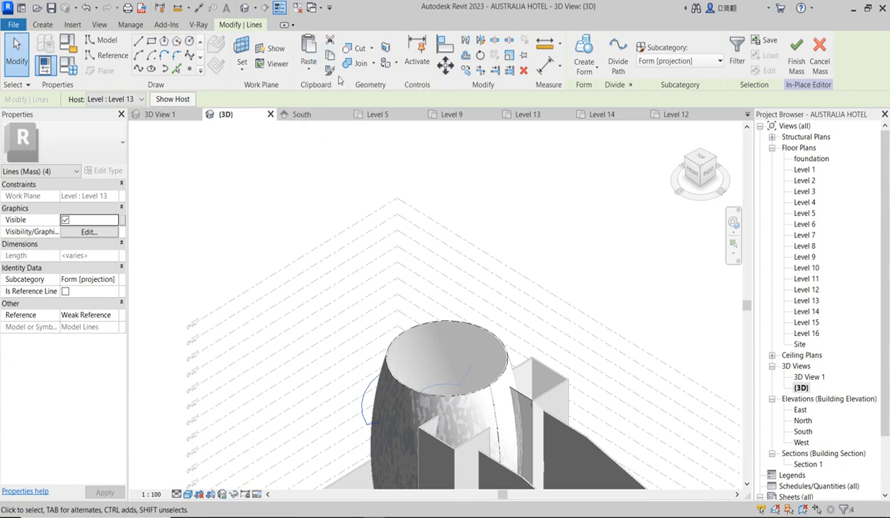
left_click(308, 63)
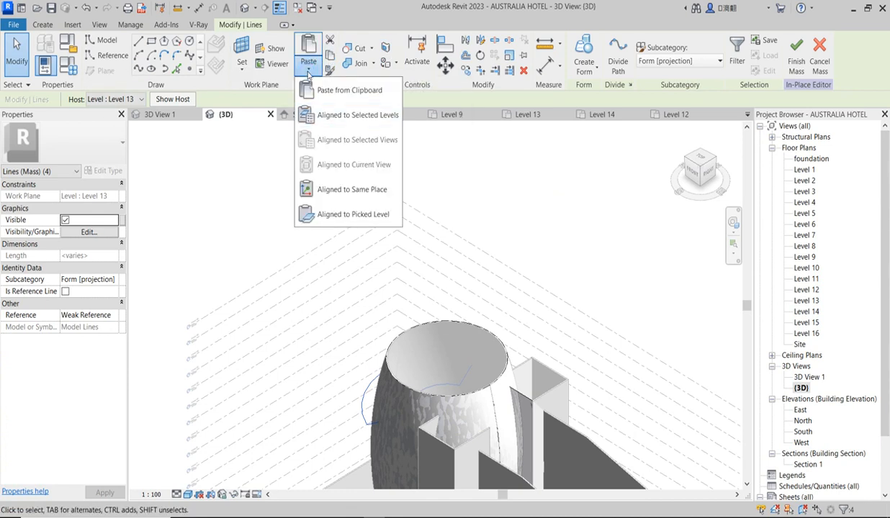
left_click(351, 115)
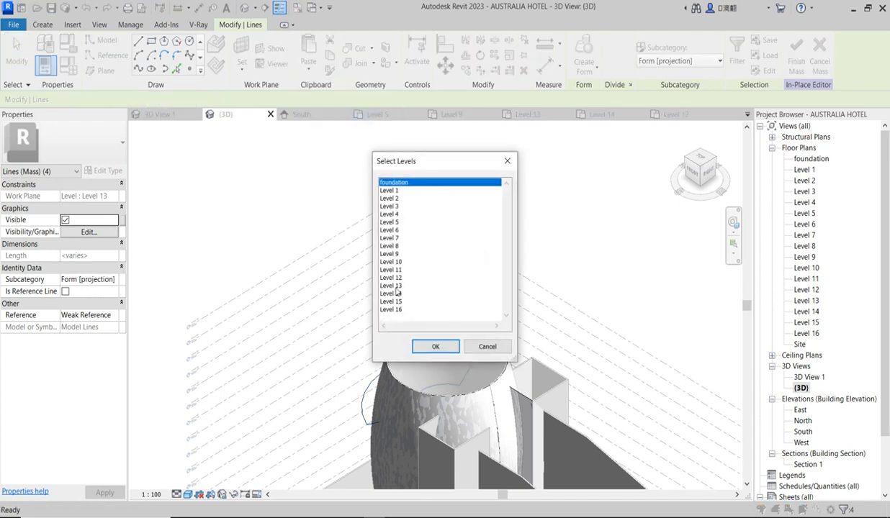
left_click(396, 294)
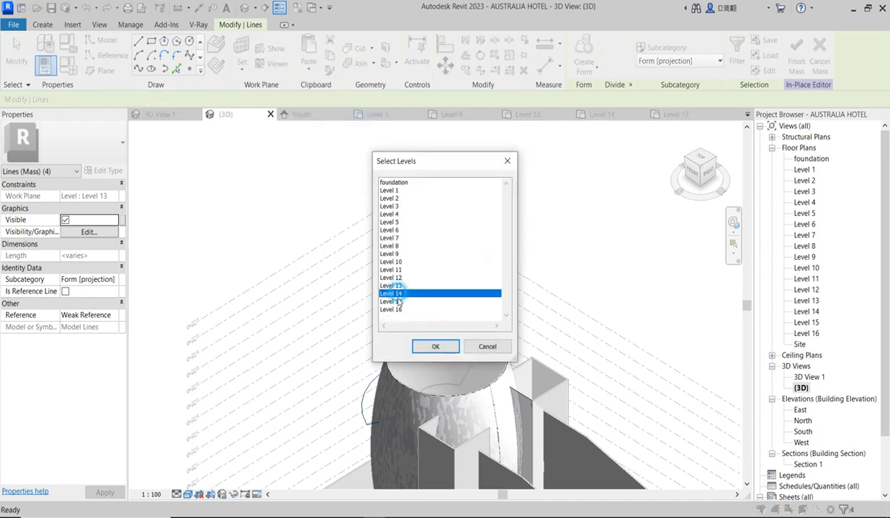
left_click(435, 346)
Create a void form from the Level 13 and Level 14 profiles and finish the in-place mass.
left_click(325, 321)
left_click_drag(278, 258, 479, 444)
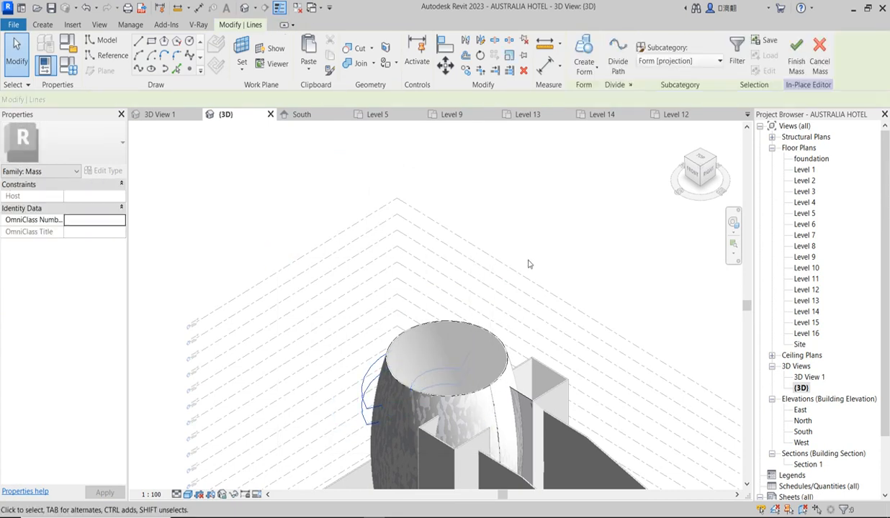
left_click(583, 65)
left_click(612, 120)
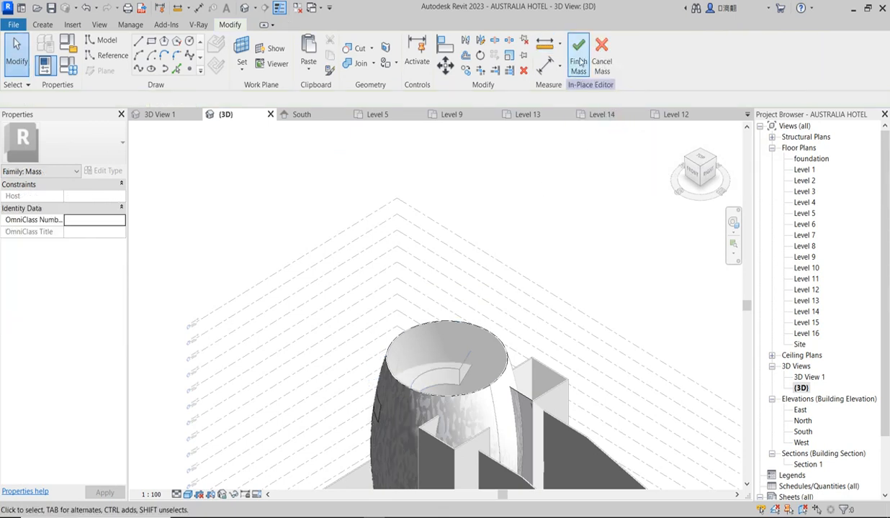
left_click(578, 57)
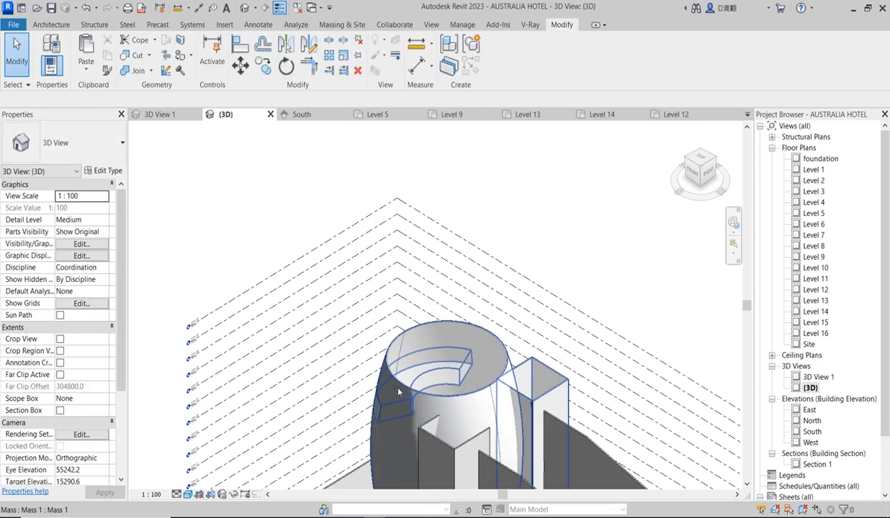
Update the tower's front curved wall to the mass face so that it follows the arc-shaped void.
scroll(384, 402, "up", 6)
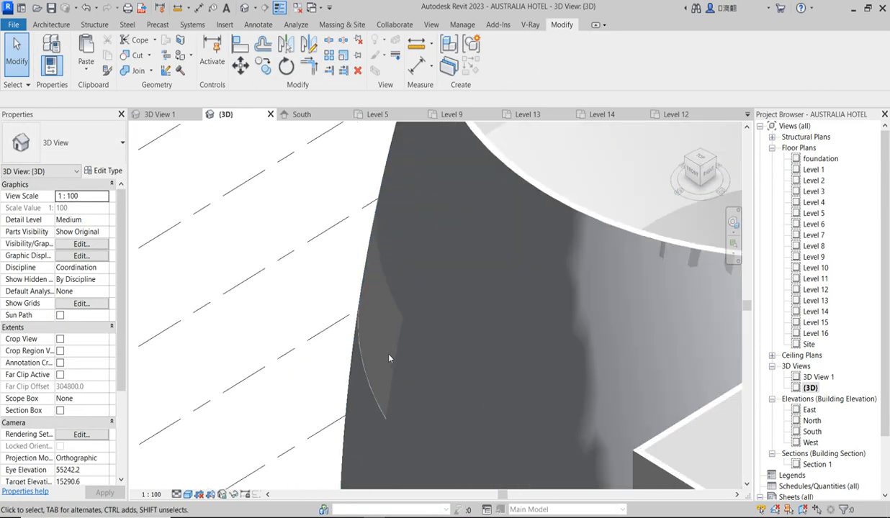
scroll(471, 350, "down", 8)
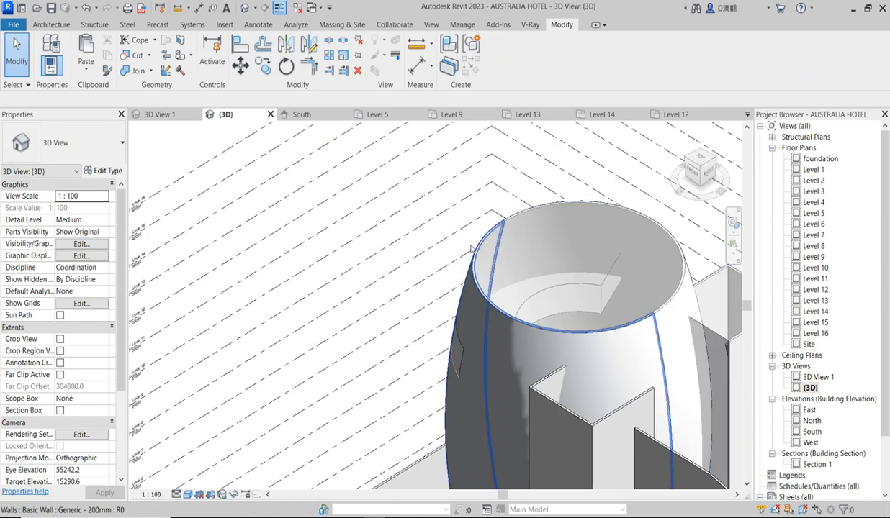
left_click(394, 247)
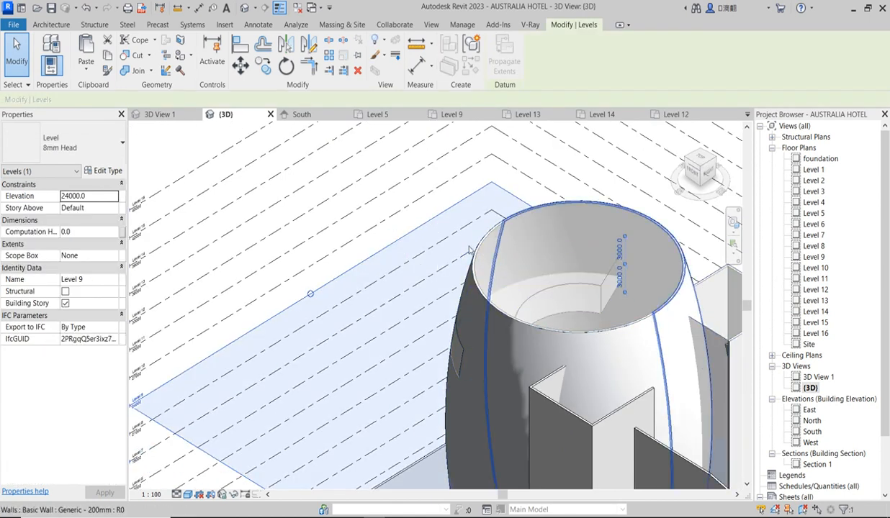
scroll(482, 261, "down", 1)
scroll(482, 261, "down", 2)
left_click(612, 147)
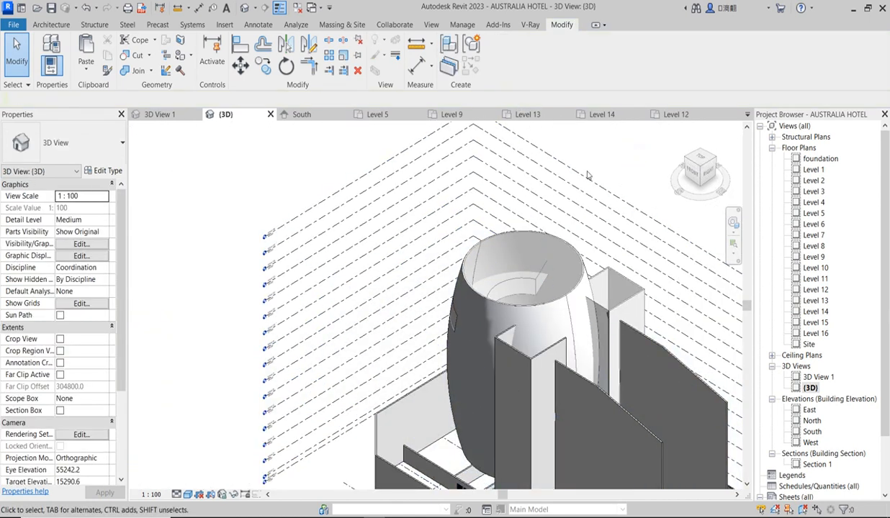
left_click(475, 301)
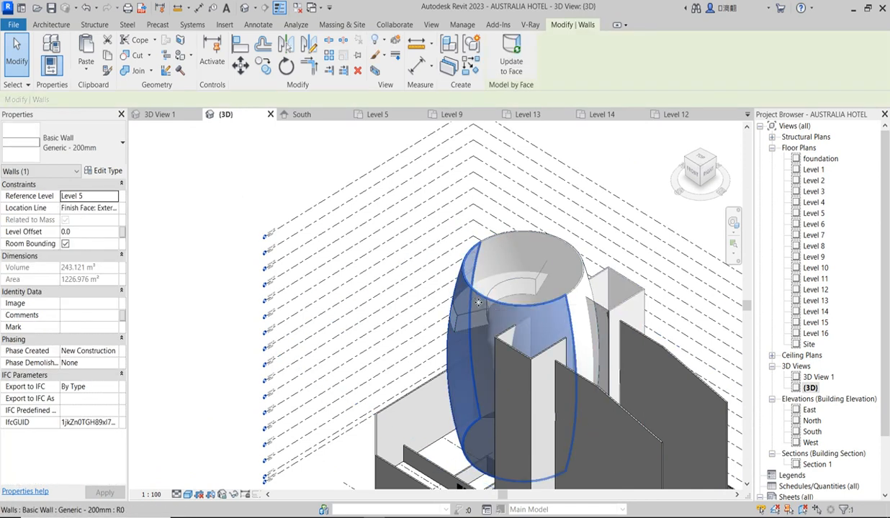
left_click(514, 67)
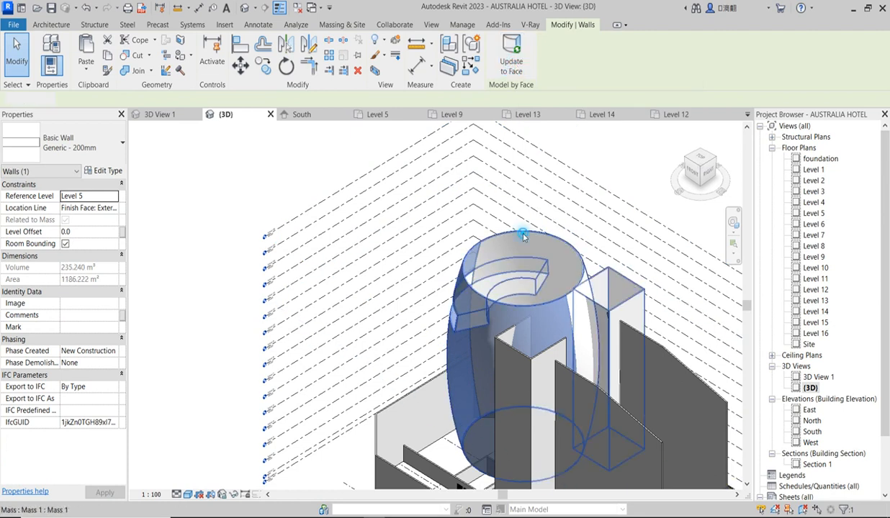
left_click(505, 225)
left_click(503, 59)
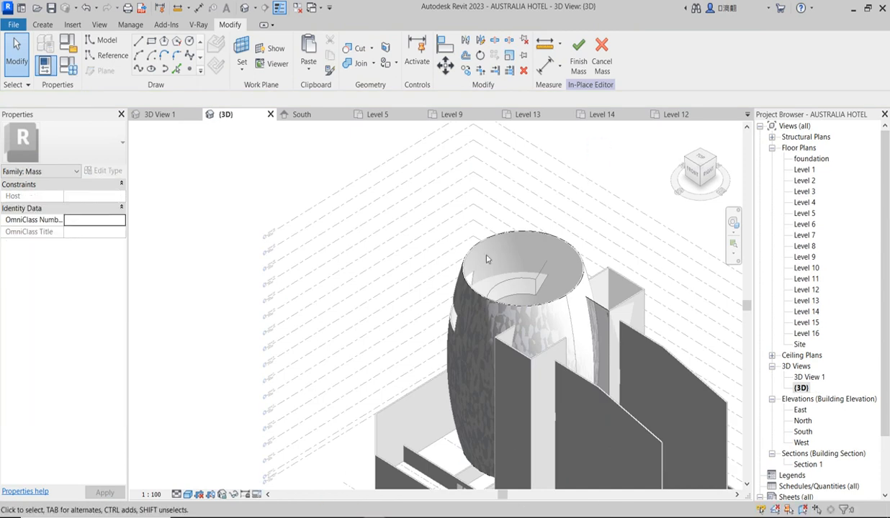
scroll(505, 237, "up", 5)
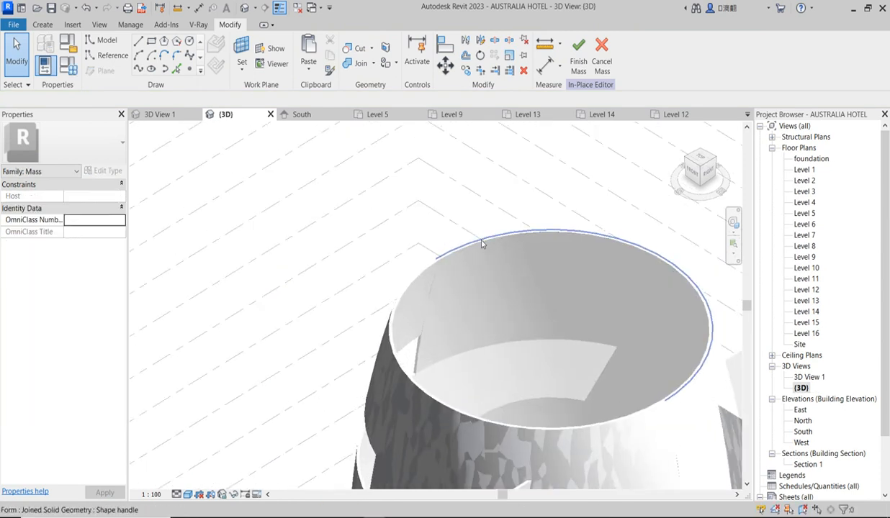
left_click(465, 246)
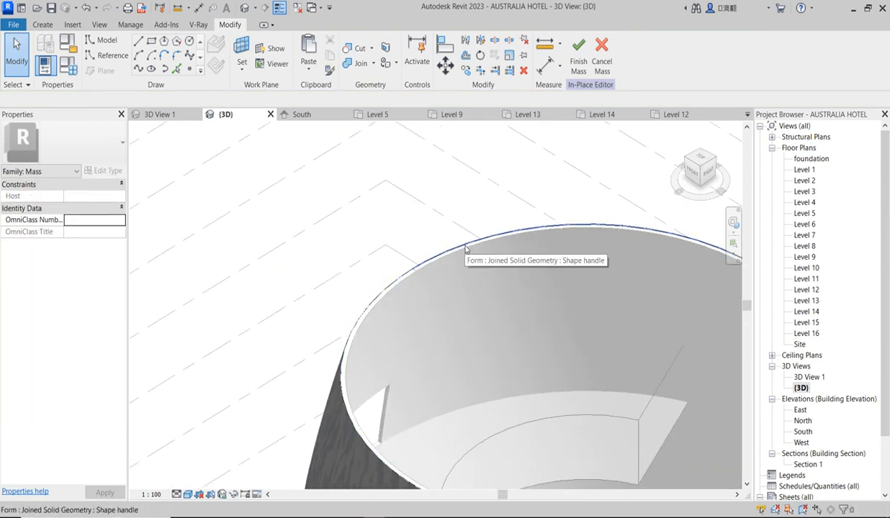
left_click(464, 244)
left_click(471, 294)
scroll(490, 254, "up", 2)
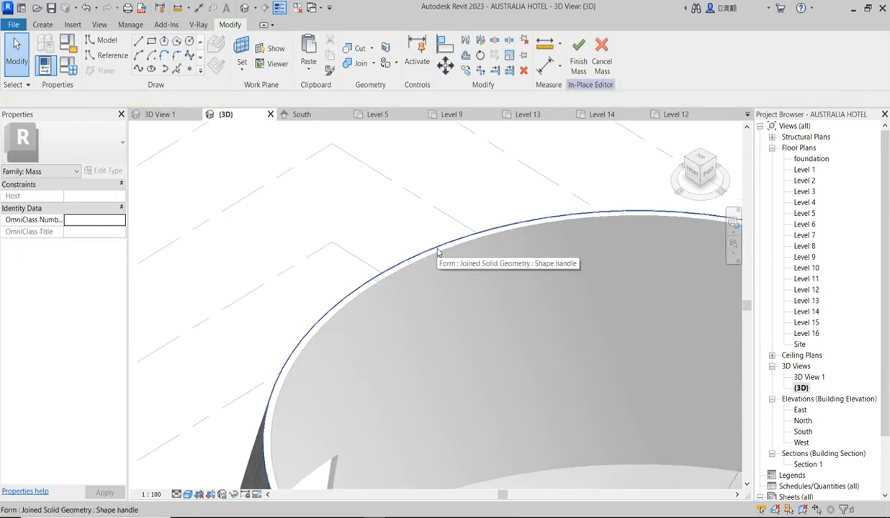
scroll(439, 252, "down", 3)
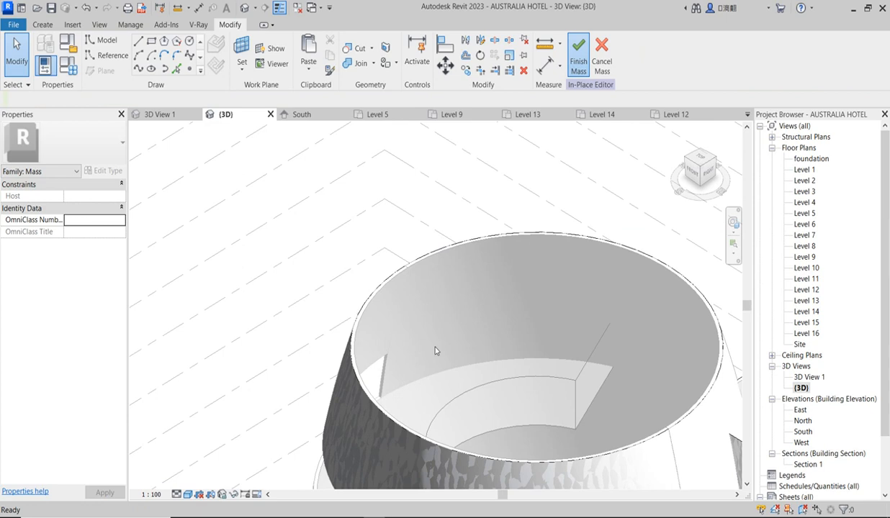
Update the tower's rear curved wall to the mass face so that it also follows the void.
left_click(442, 245)
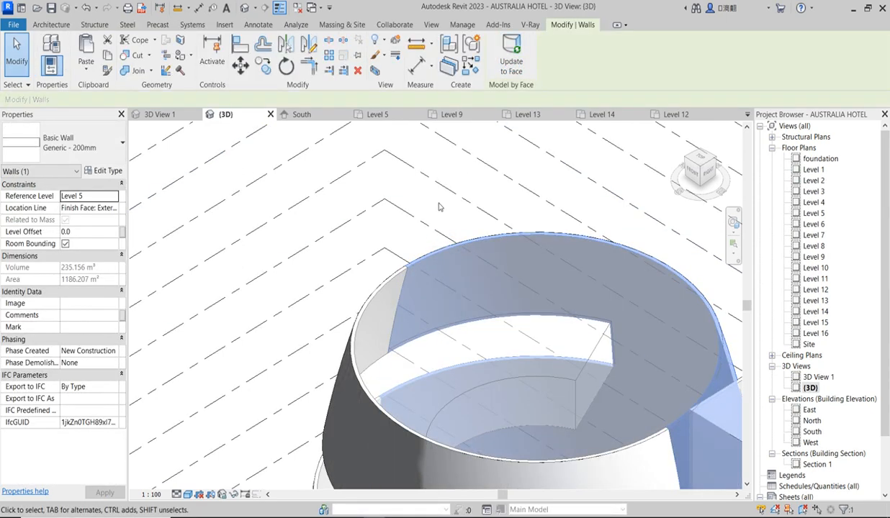
left_click(527, 180)
scroll(541, 264, "down", 3)
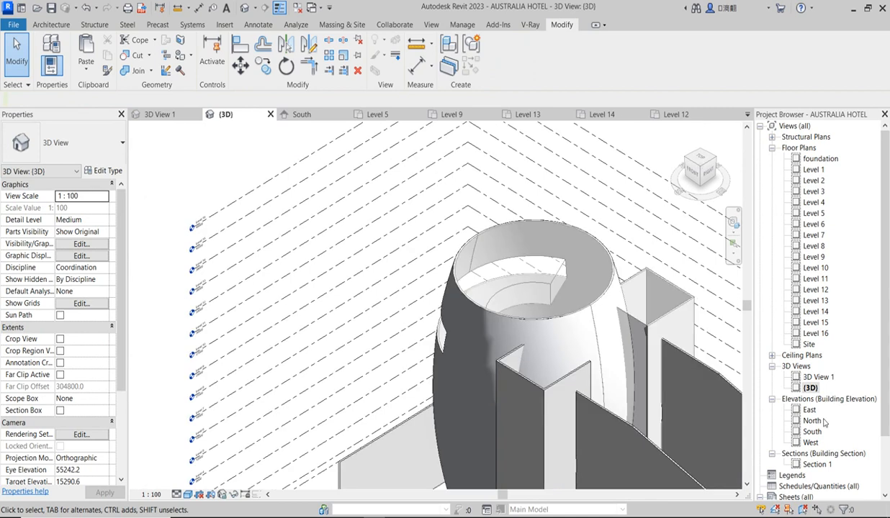
Examine the tower's arc-shaped opening and its proportions in the perspective view 3D View 1.
double_click(818, 378)
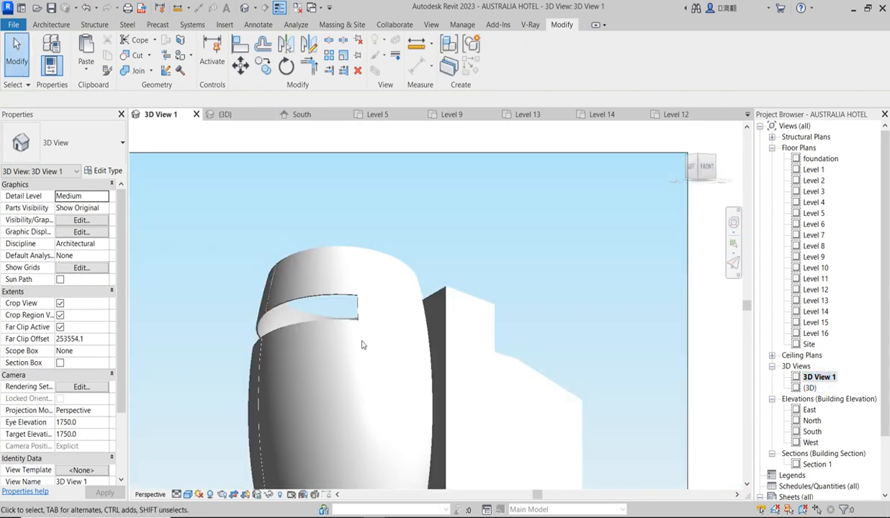
scroll(323, 349, "up", 4)
scroll(403, 309, "down", 2)
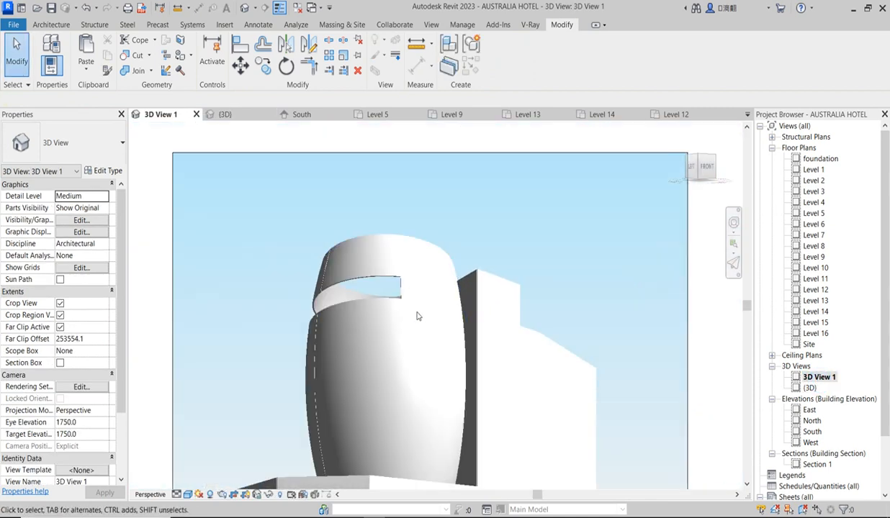
scroll(390, 373, "down", 3)
scroll(354, 332, "up", 6)
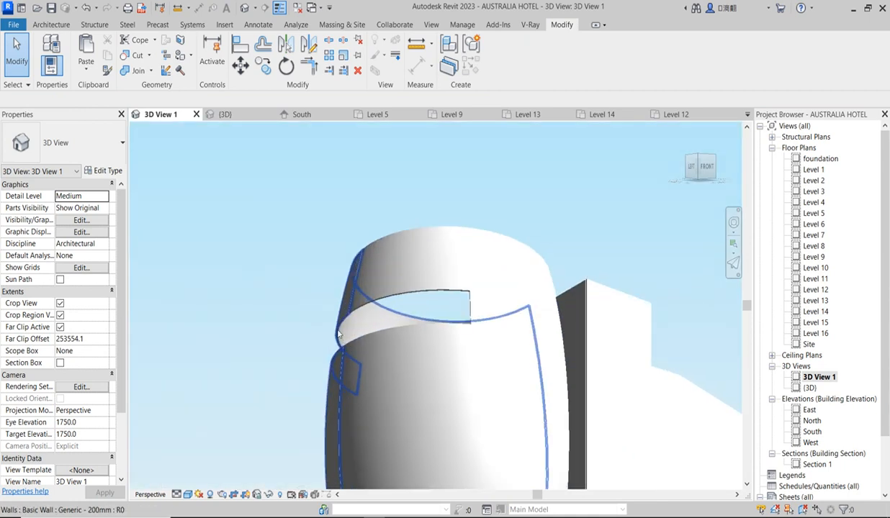
scroll(504, 292, "down", 4)
scroll(496, 354, "up", 3)
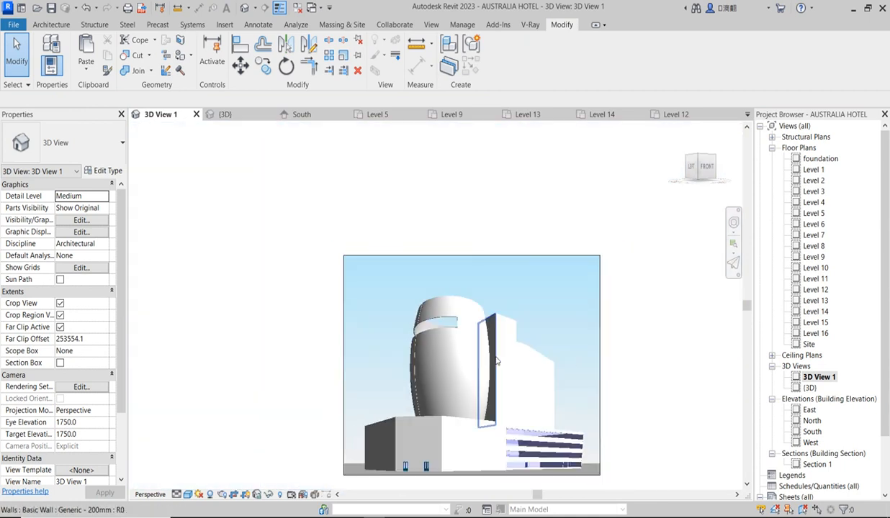
scroll(403, 281, "up", 3)
scroll(432, 317, "down", 5)
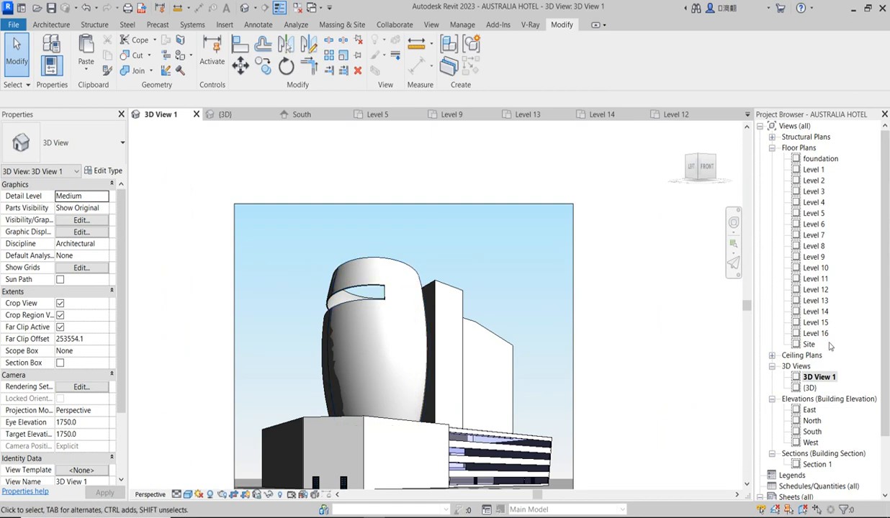
Open the Level 15 floor plan at the top of the tower after checking the Level 14 and Level 16 plans.
double_click(816, 311)
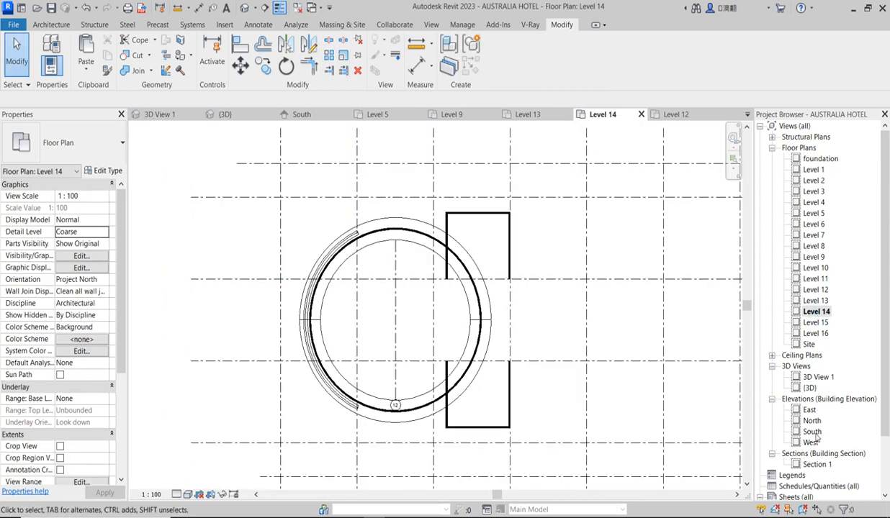
double_click(816, 334)
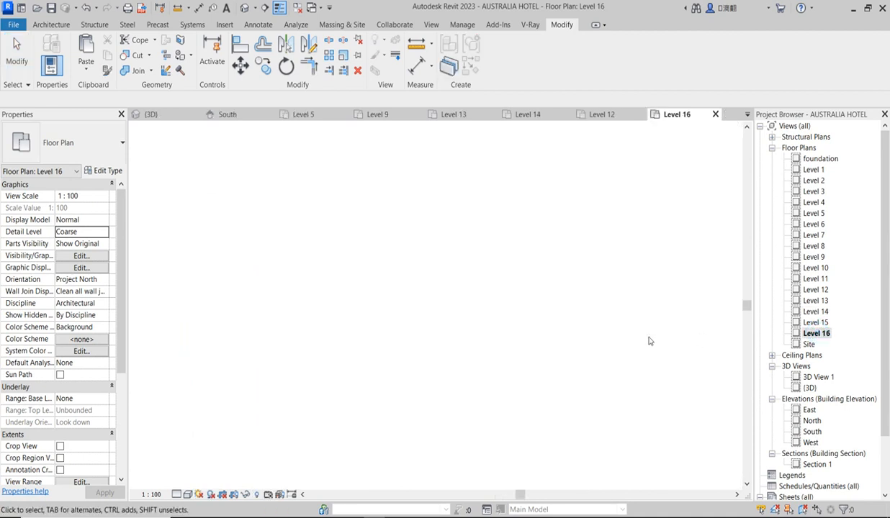
scroll(506, 291, "down", 3)
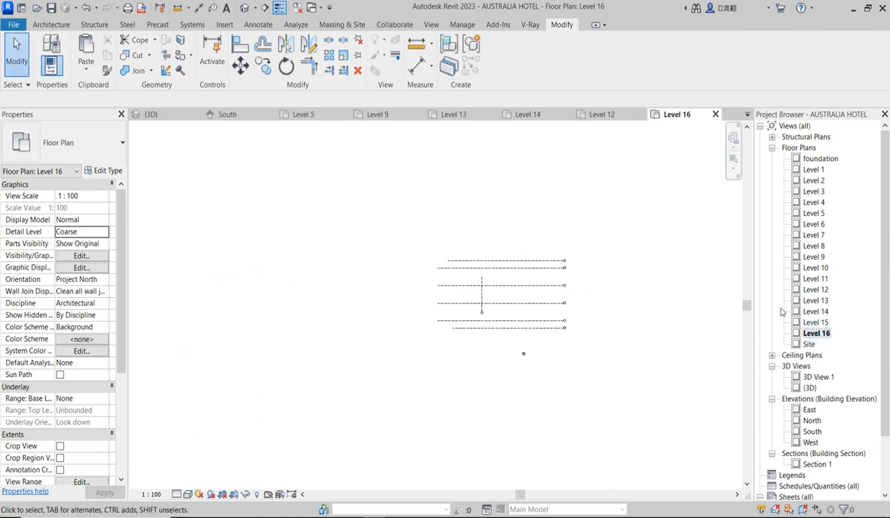
double_click(816, 323)
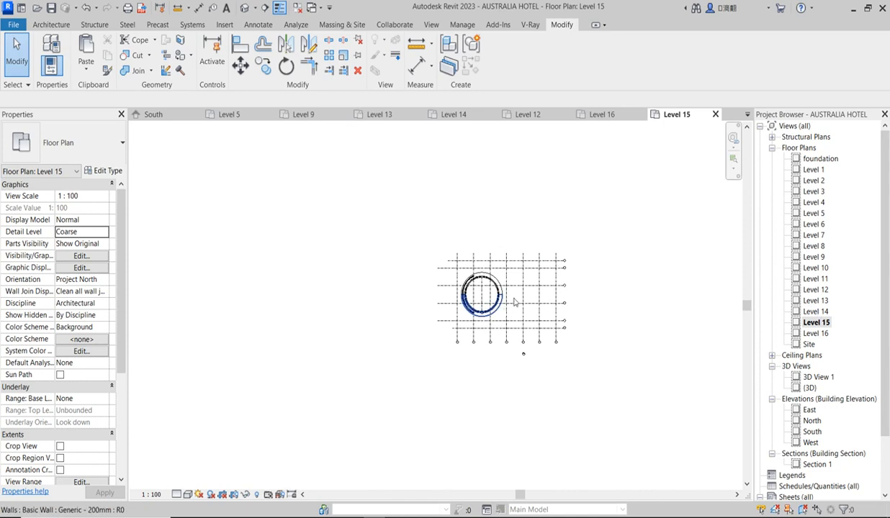
scroll(431, 285, "up", 5)
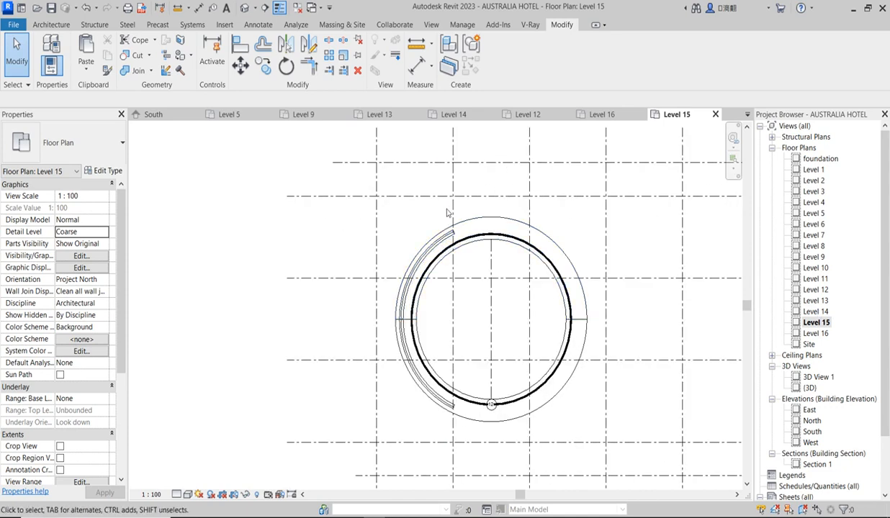
Start an in-place model in the Roofs category on Level 15.
left_click(50, 24)
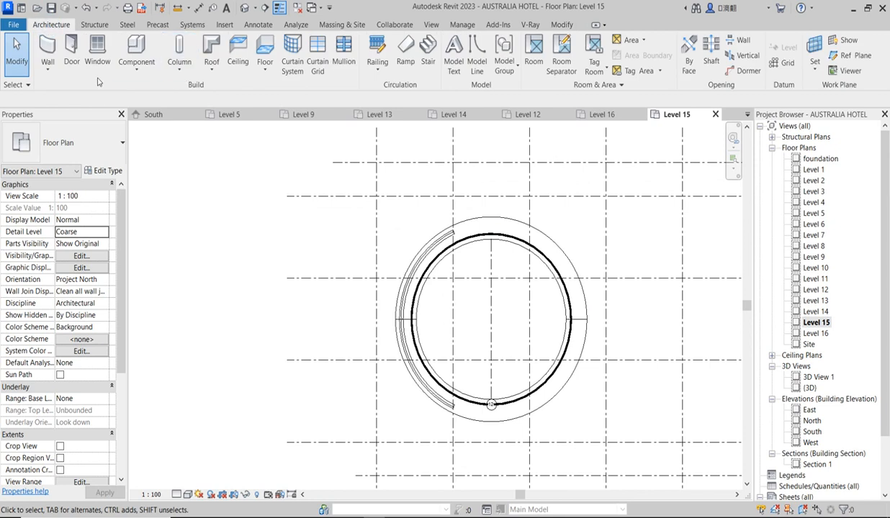
left_click(136, 64)
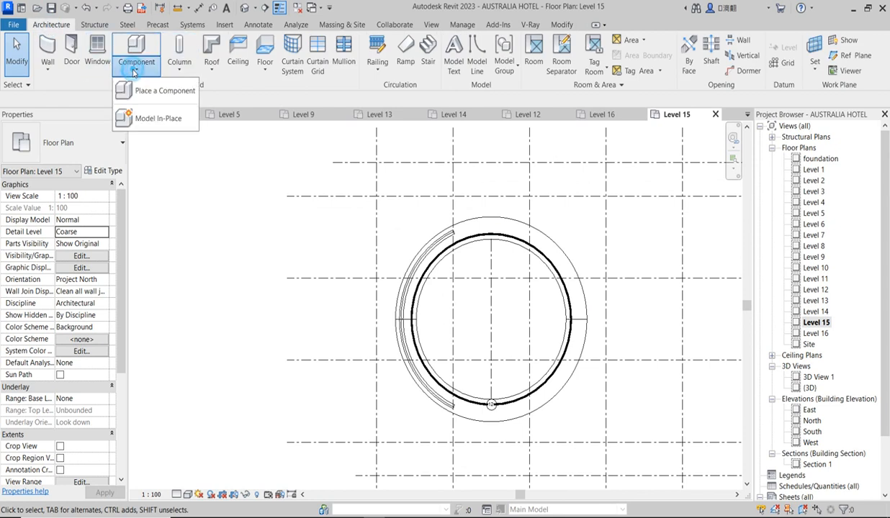
left_click(154, 120)
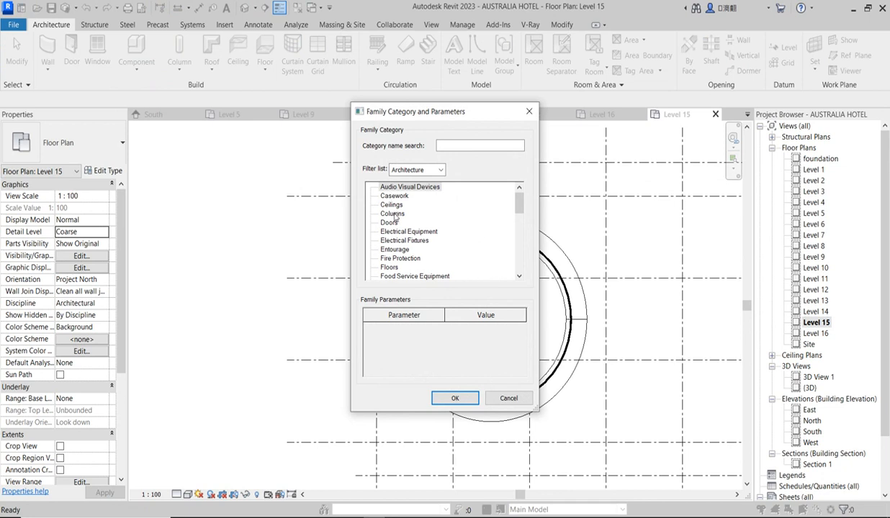
scroll(404, 248, "down", 4)
scroll(393, 274, "down", 6)
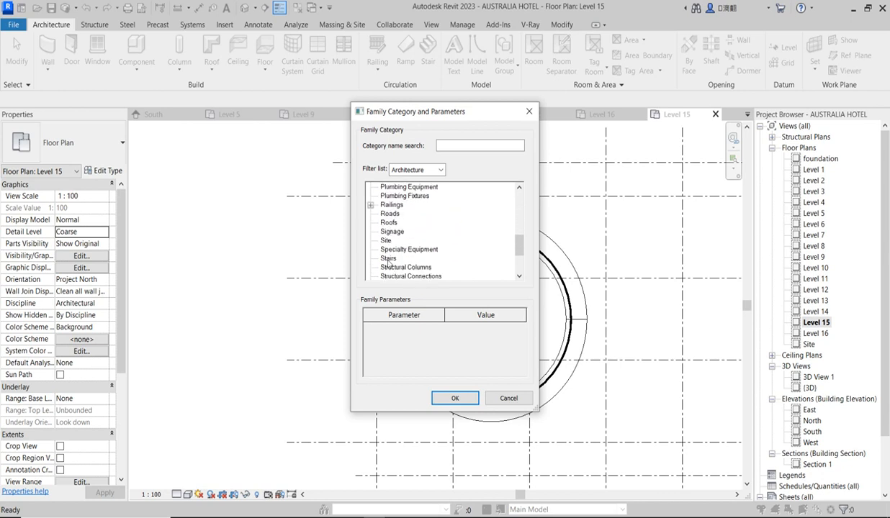
scroll(387, 263, "up", 3)
scroll(395, 269, "down", 2)
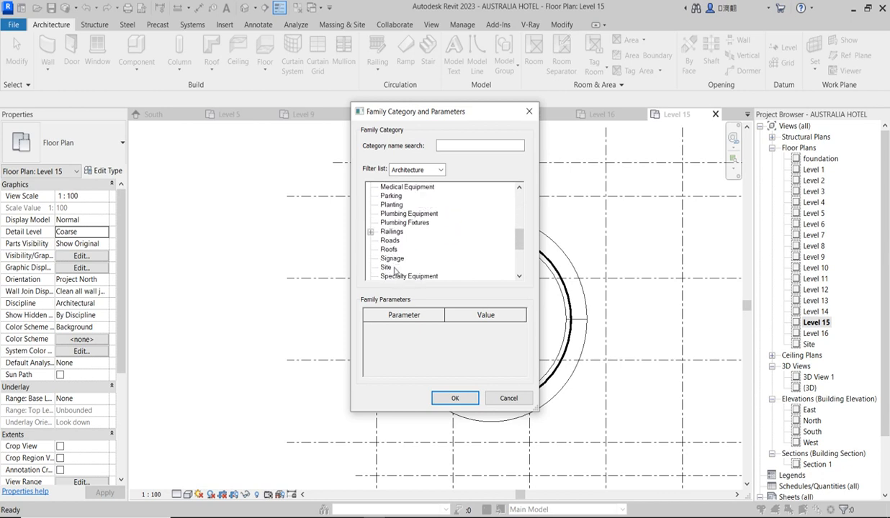
left_click(456, 399)
left_click(440, 288)
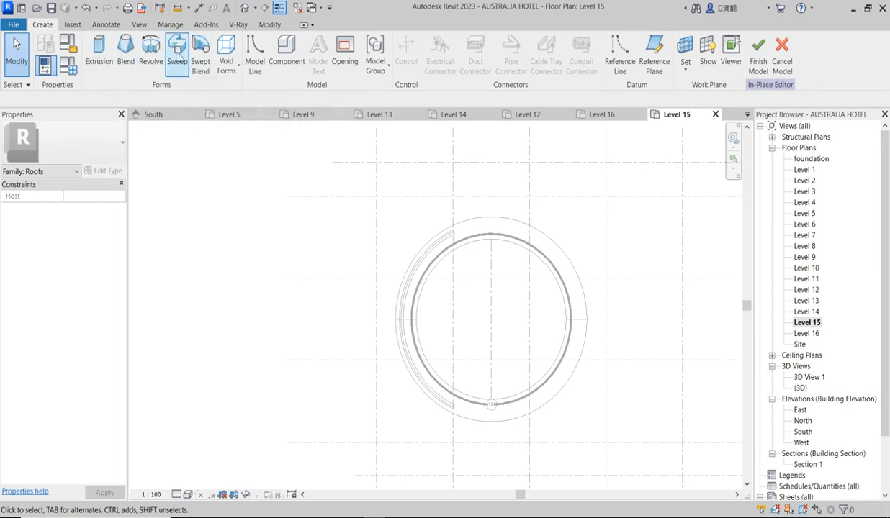
Start an extrusion sketch and draw two perpendicular guide lines across the tower's inner circle to mark its centre.
left_click(99, 51)
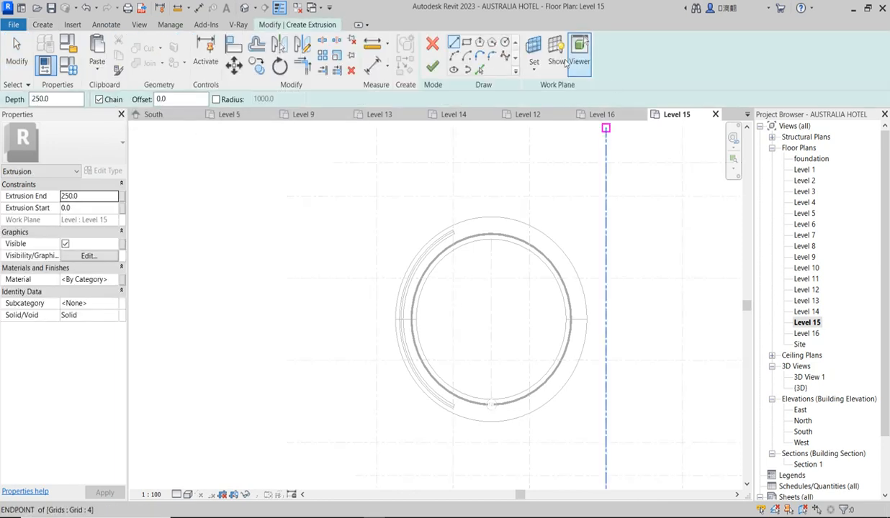
left_click(505, 42)
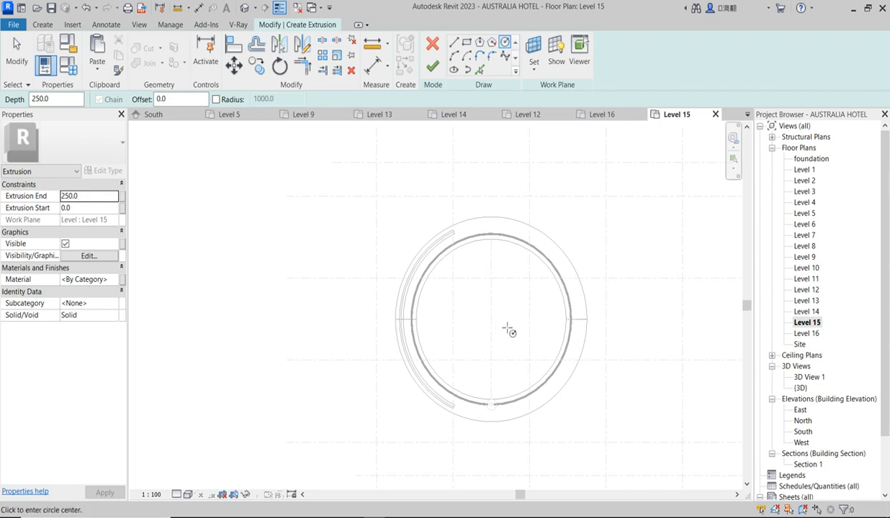
left_click(453, 42)
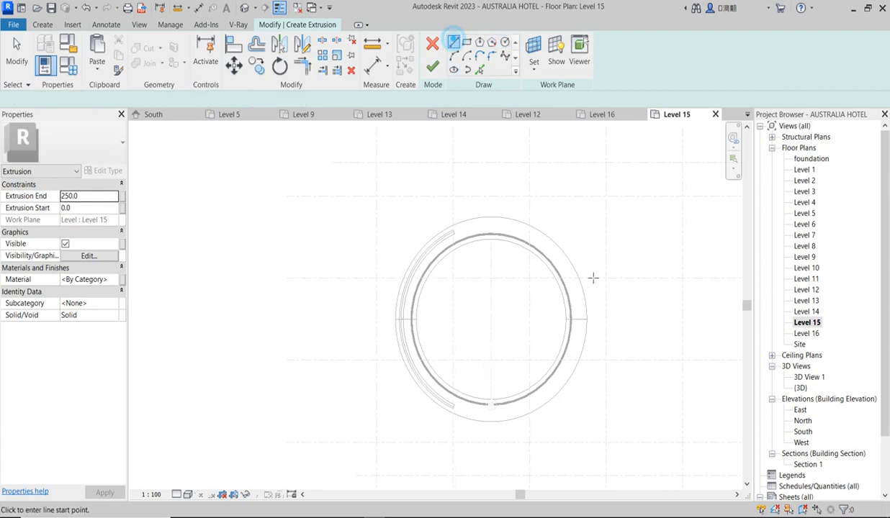
left_click(566, 321)
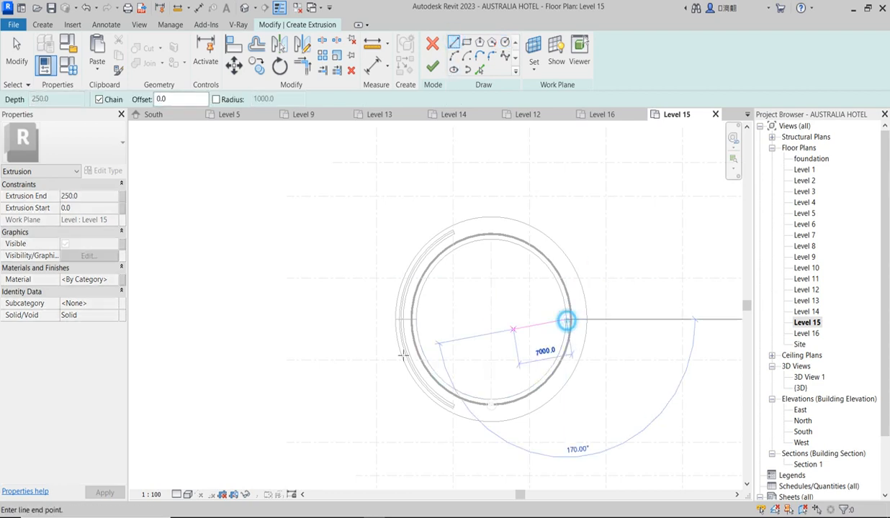
left_click(416, 320)
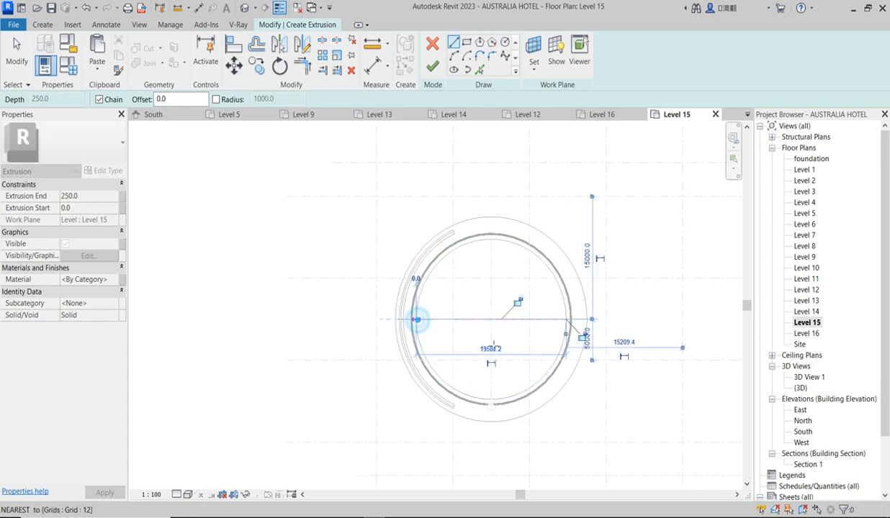
left_click(491, 238)
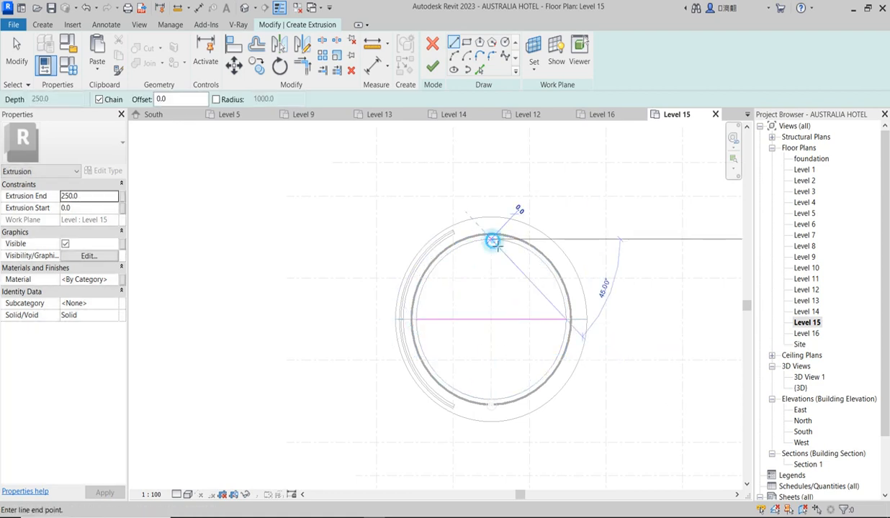
left_click(491, 400)
key("Escape")
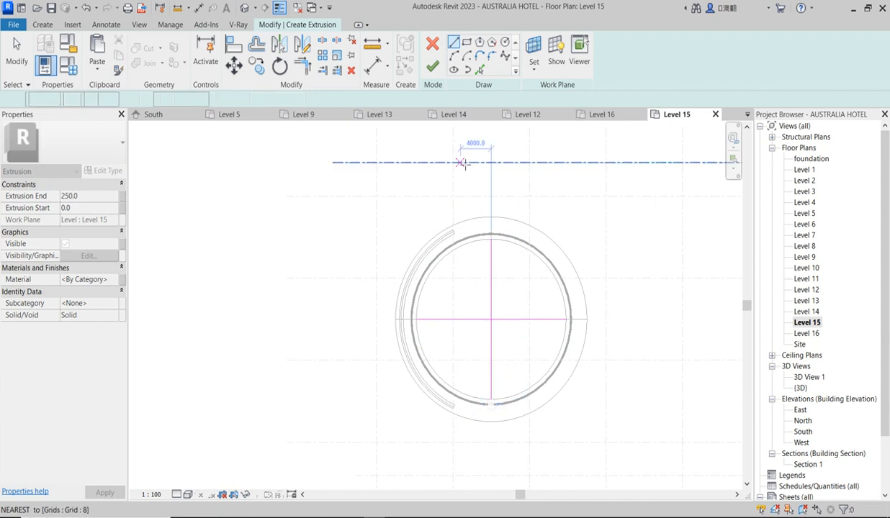
Draw a circle from the guide lines' intersection out to the curved wall's outer edge, with a radius of about 11992 mm.
left_click(505, 43)
left_click(490, 318)
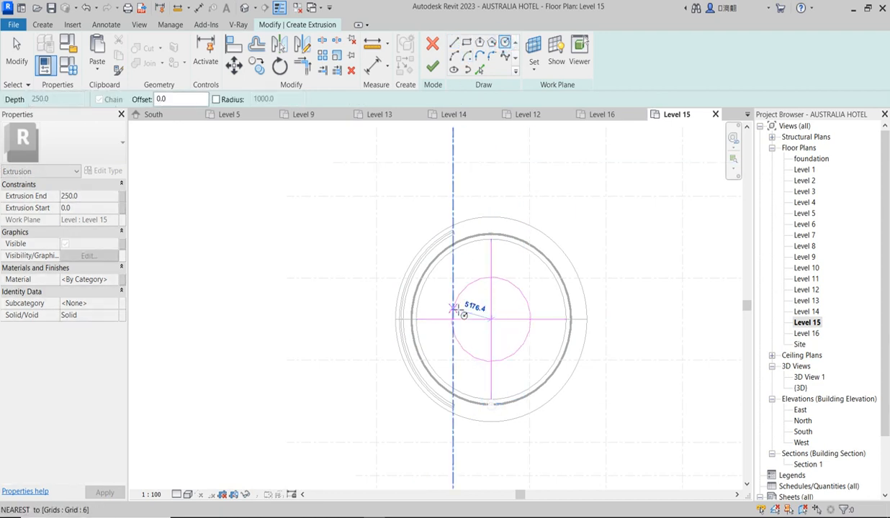
scroll(421, 277, "up", 2)
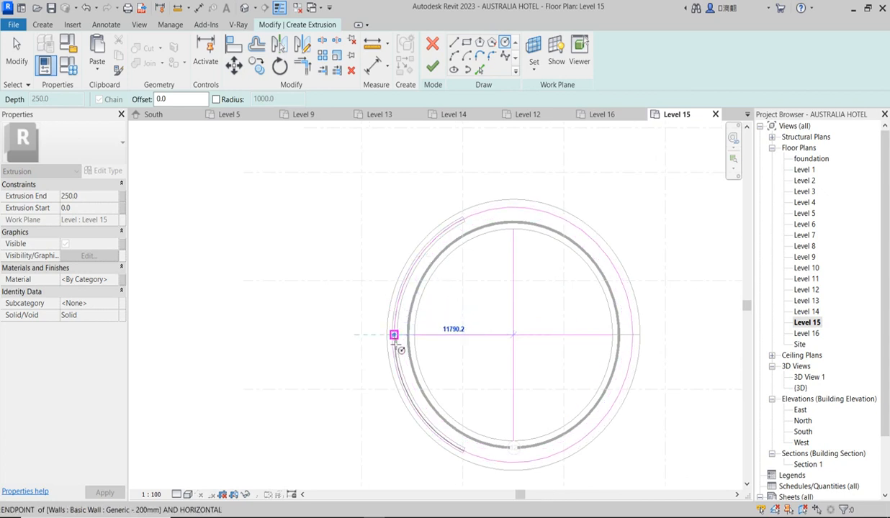
scroll(396, 342, "up", 2)
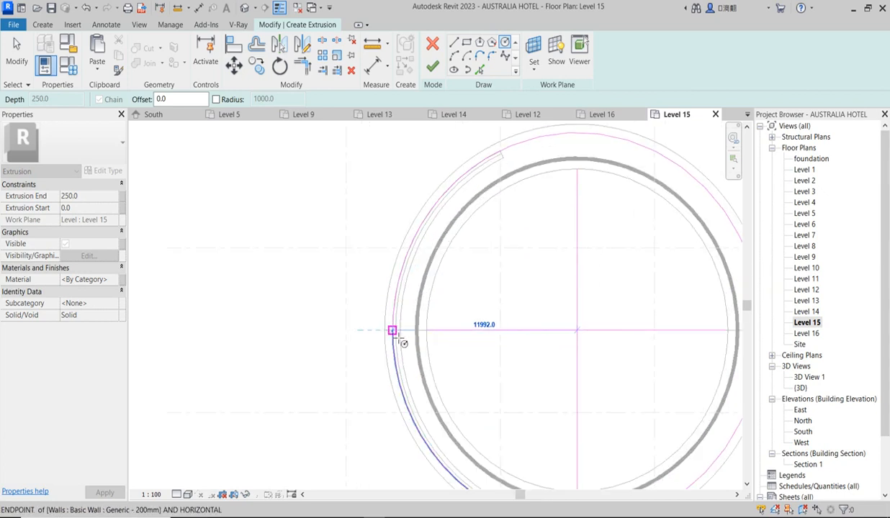
left_click(391, 330)
key("Escape")
key("Escape")
Delete both guide lines and finish the circular roof extrusion with a depth of 250 mm.
left_click_drag(609, 376, 549, 294)
key("Delete")
scroll(495, 316, "down", 3)
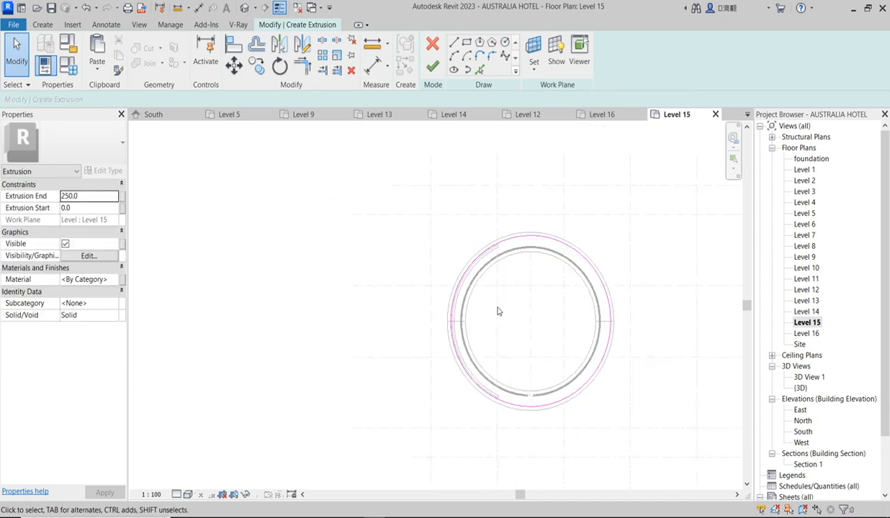
left_click(434, 70)
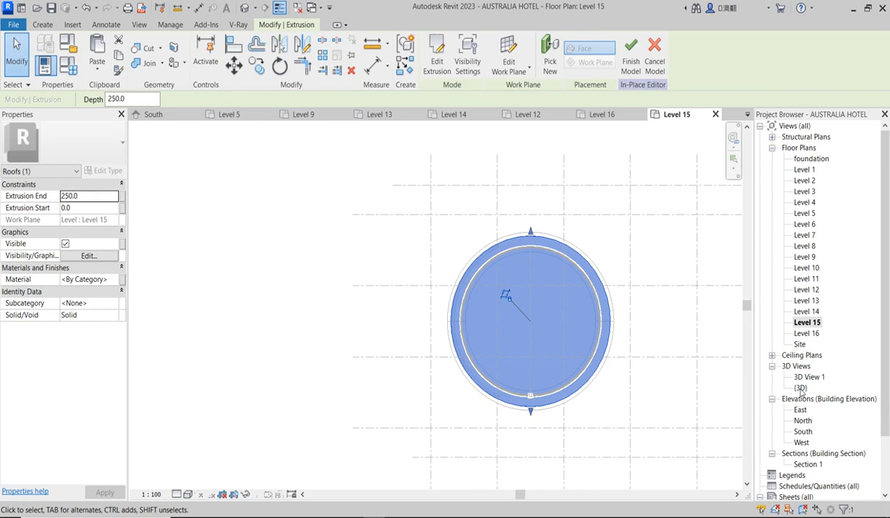
In the South elevation, raise the roof extrusion's start to 3000 mm and its end to 3586 mm, and finish the in-place model.
double_click(803, 432)
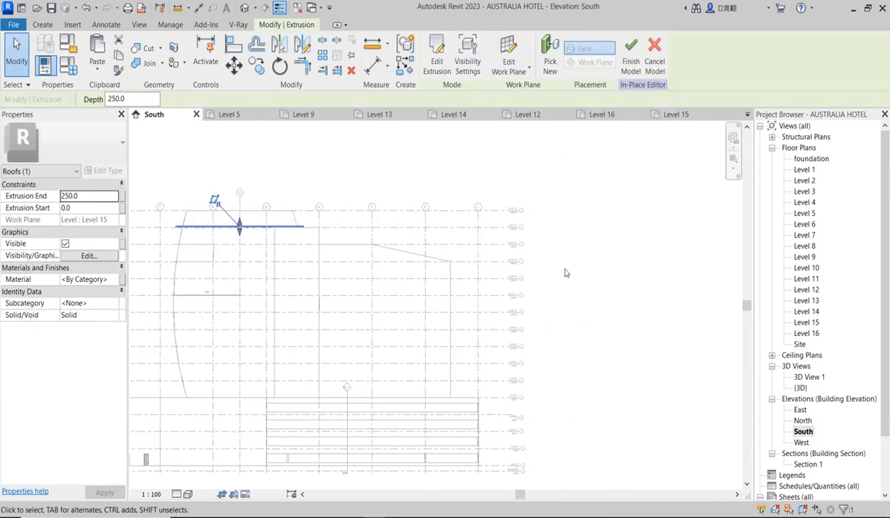
scroll(307, 268, "up", 2)
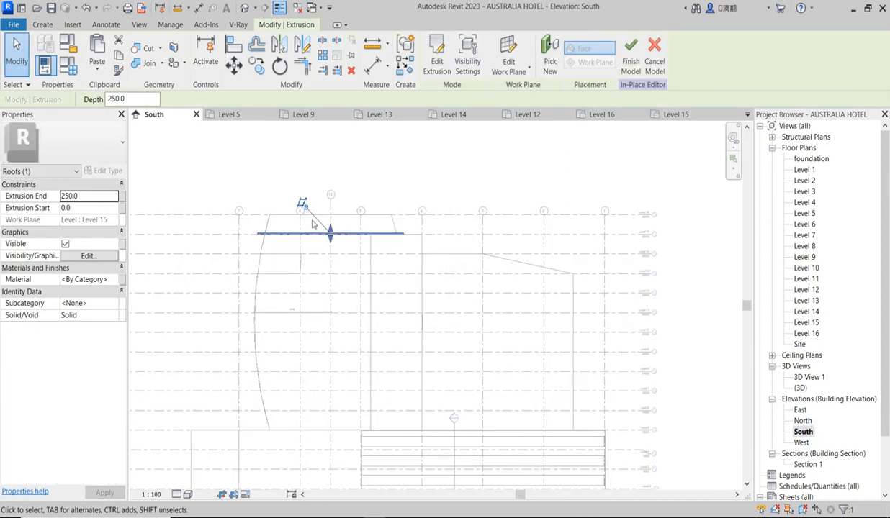
scroll(317, 227, "up", 3)
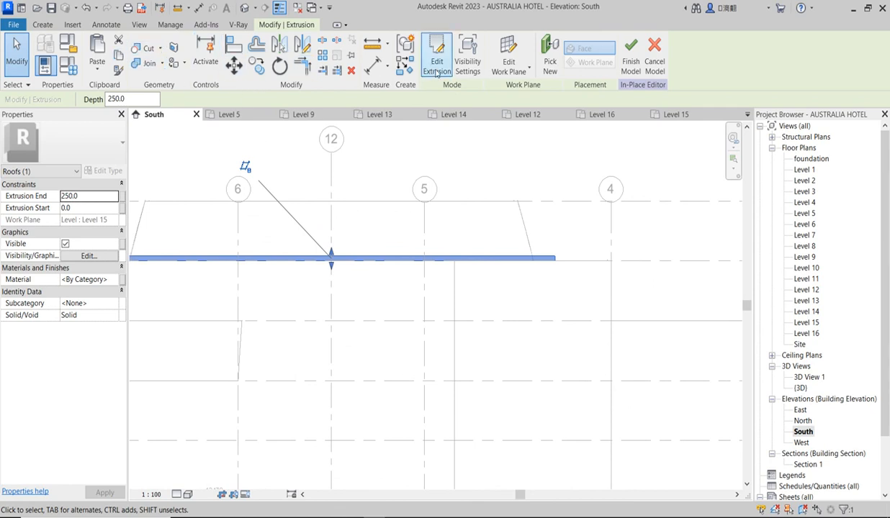
left_click_drag(331, 253, 331, 190)
left_click_drag(331, 268, 358, 193)
scroll(335, 202, "up", 5)
scroll(357, 201, "up", 3)
scroll(522, 306, "down", 3)
left_click(521, 306)
scroll(454, 267, "down", 5)
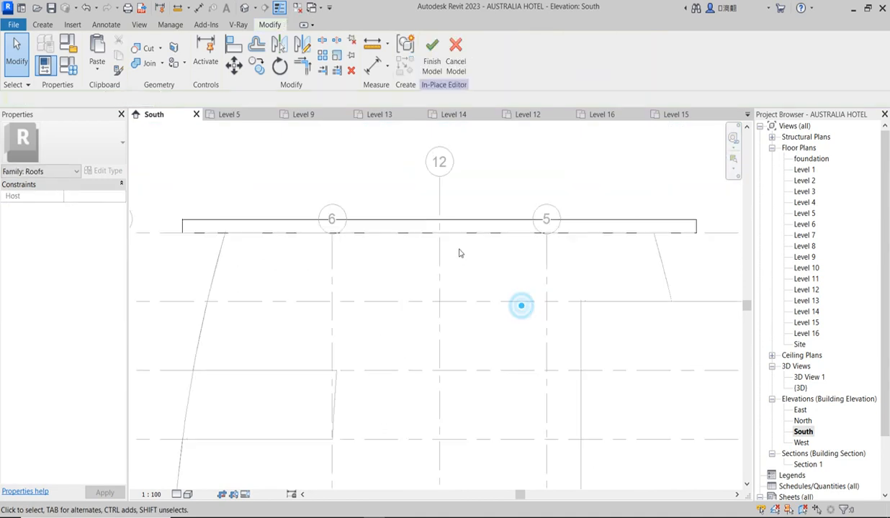
scroll(403, 245, "up", 5)
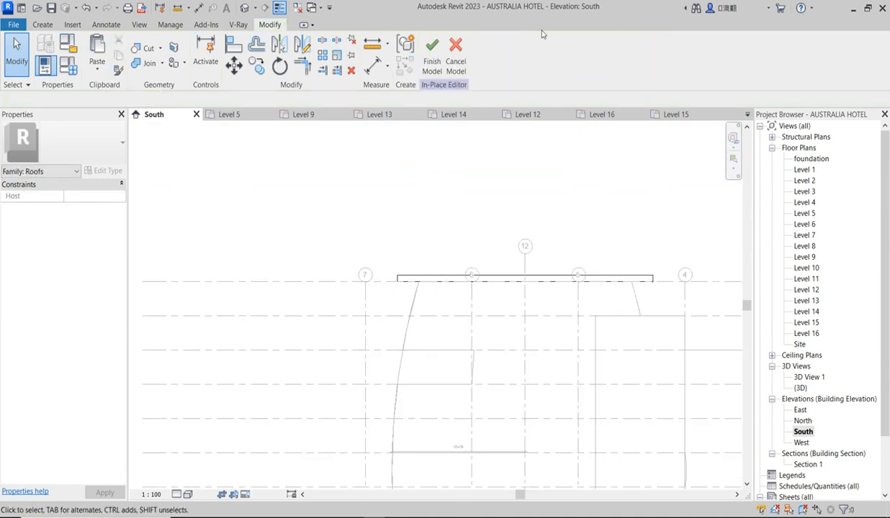
left_click(432, 54)
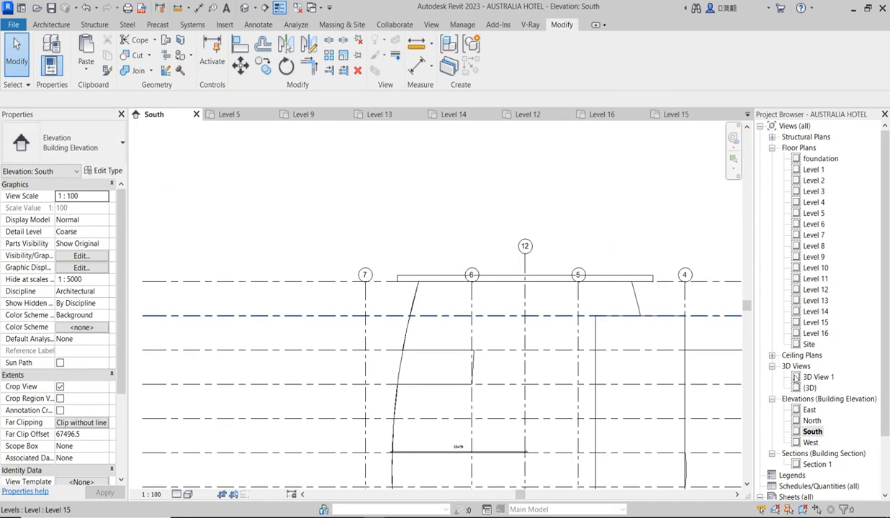
Reopen the circular roof for in-place editing in the {3D} view and select its extrusion.
double_click(809, 388)
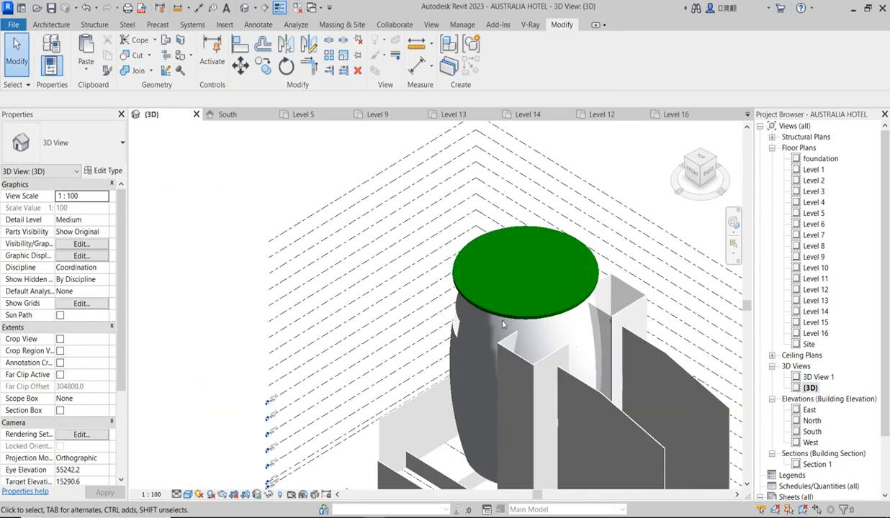
left_click(505, 314)
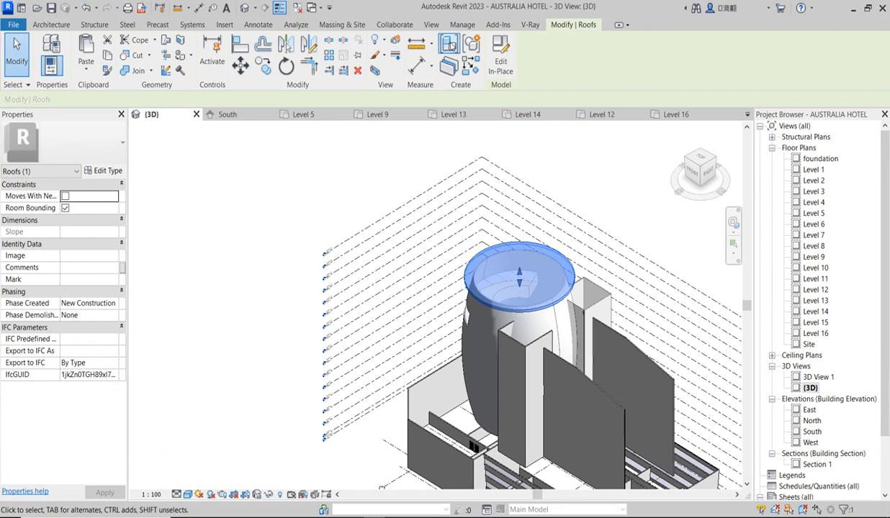
left_click(500, 58)
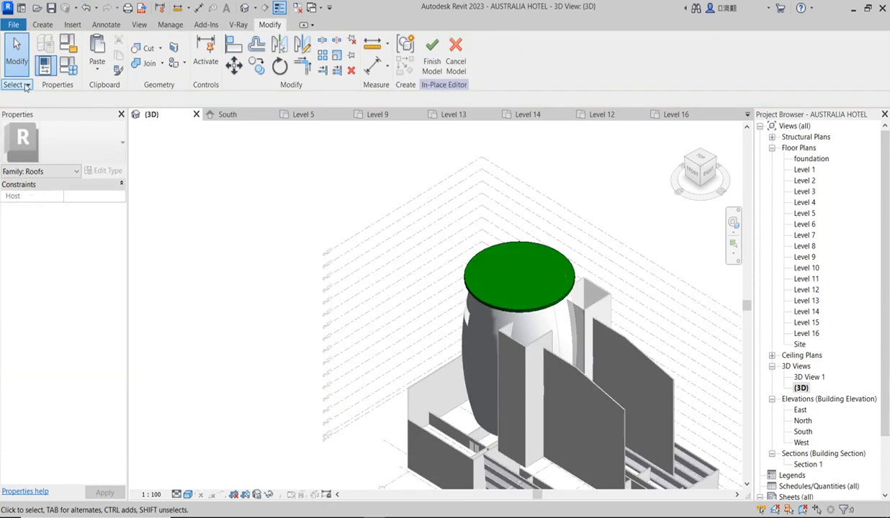
left_click(489, 261)
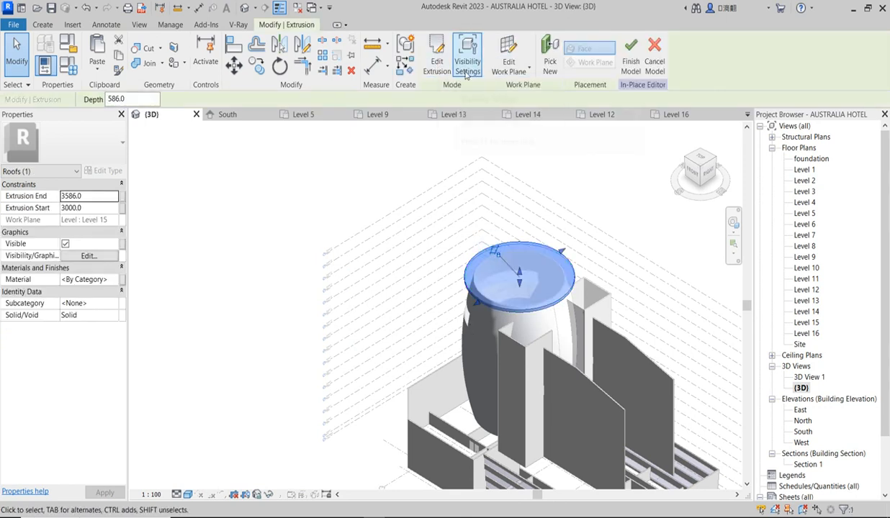
Start a solid sweep and pick the circular roof's top edge as its path.
left_click(42, 25)
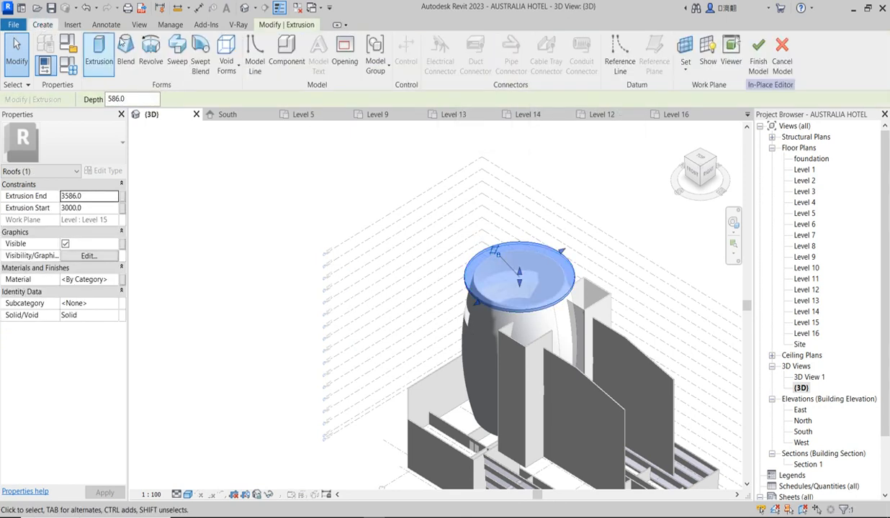
left_click(177, 62)
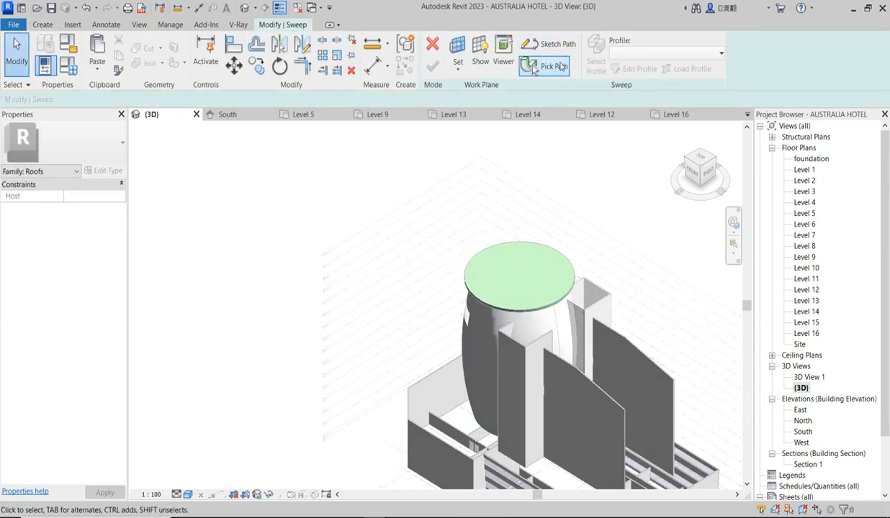
left_click(534, 68)
left_click(508, 317)
left_click(429, 67)
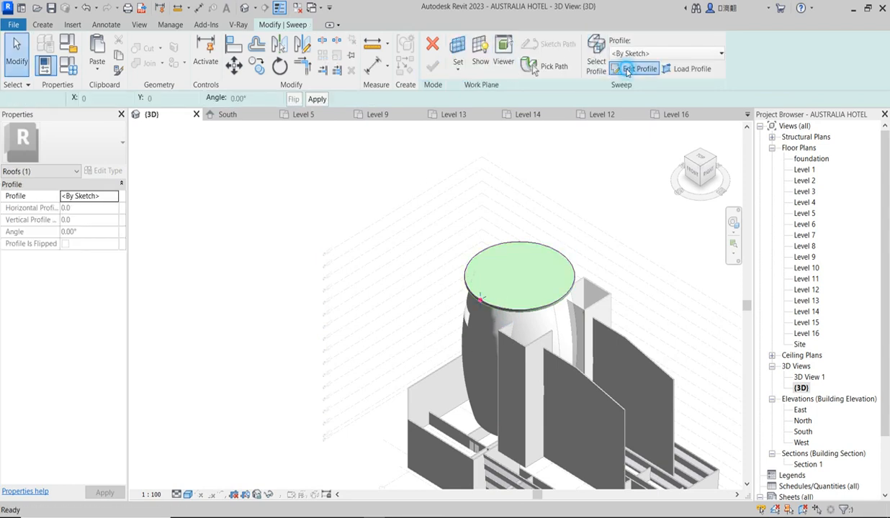
Open the sweep's profile for sketching in the West elevation, focused on the path's reference point.
left_click(627, 69)
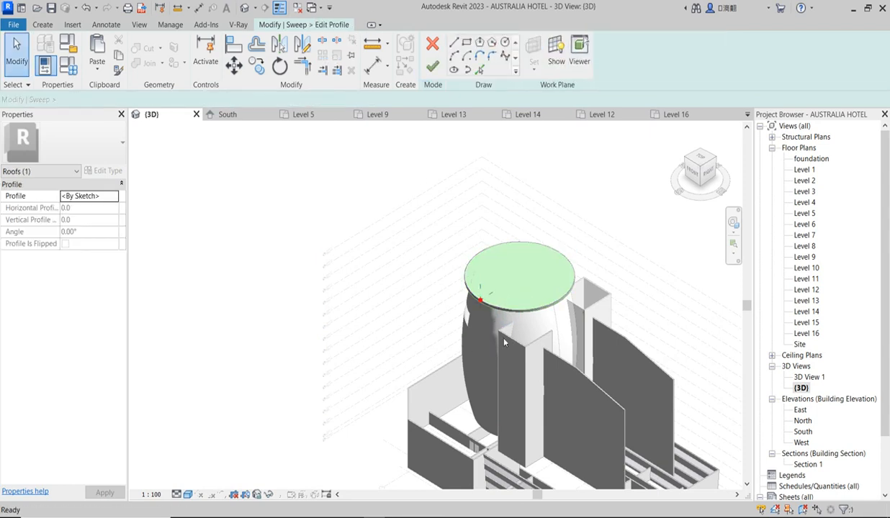
double_click(802, 431)
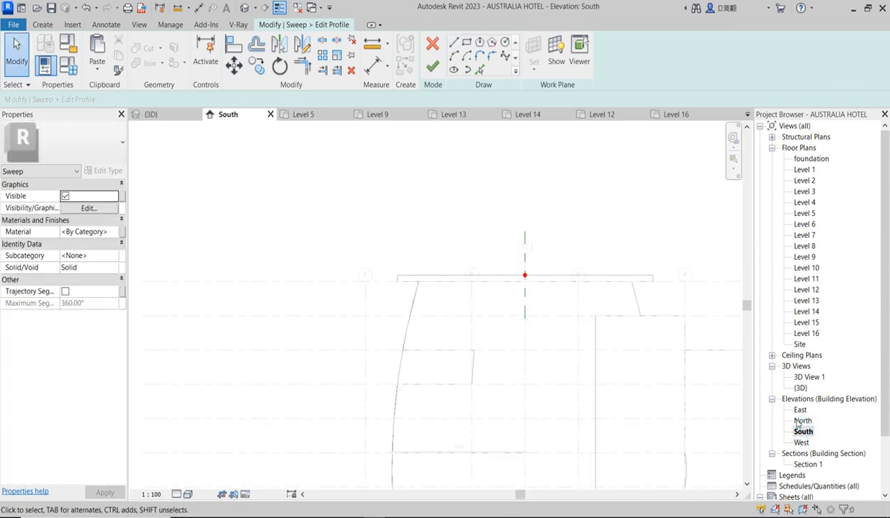
double_click(800, 410)
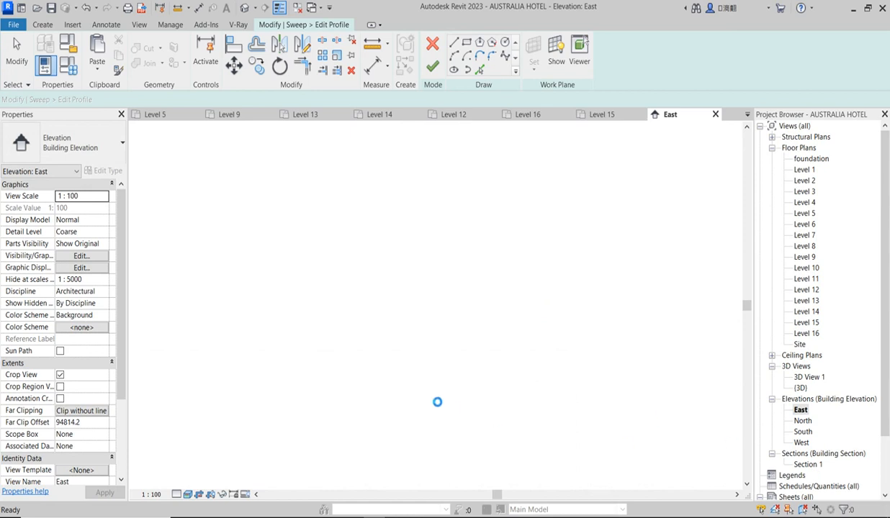
scroll(421, 179, "up", 5)
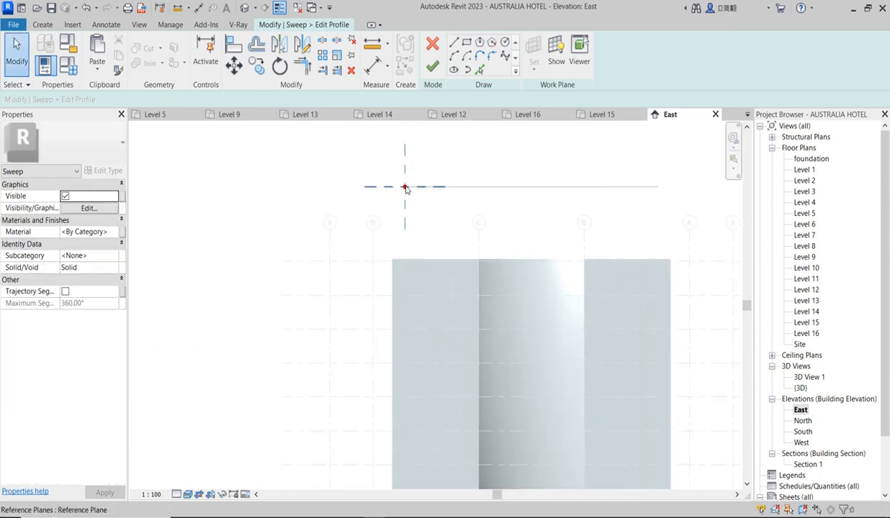
double_click(801, 443)
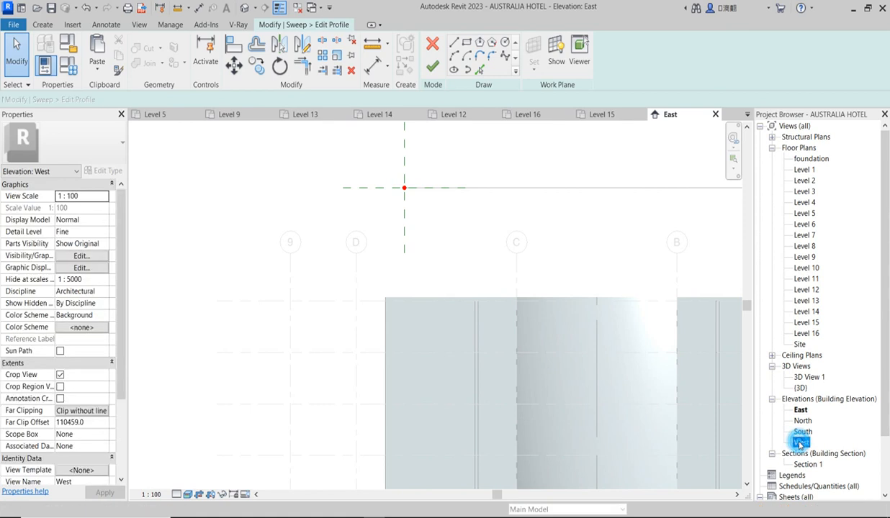
scroll(492, 353, "up", 5)
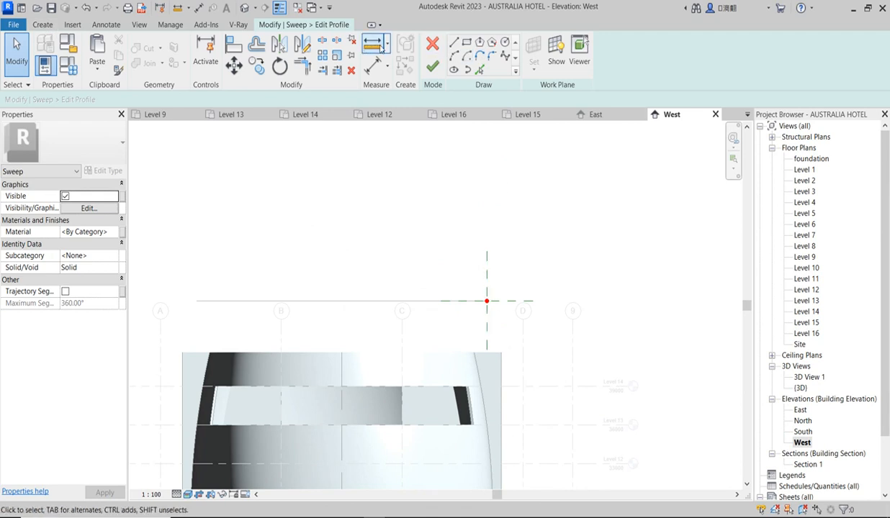
Draw a vertical line crossing the path's reference point as the back edge of the sweep profile.
left_click(454, 44)
scroll(487, 306, "up", 3)
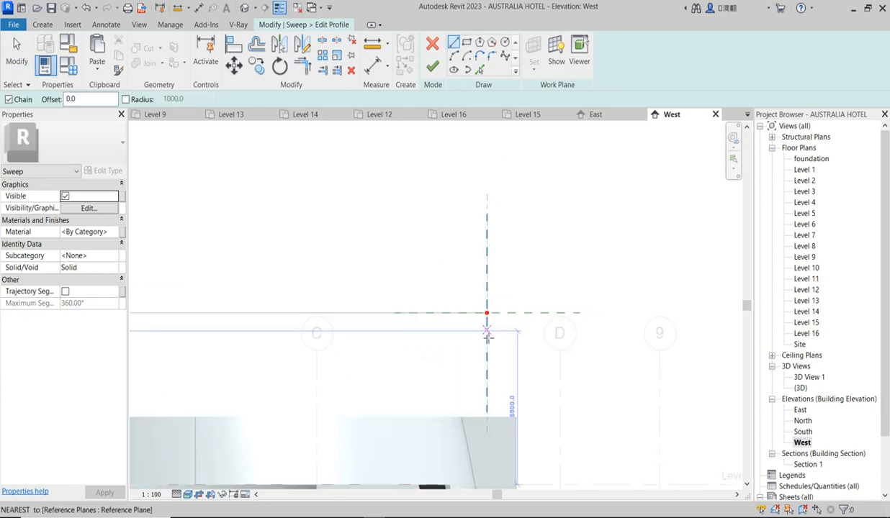
left_click(487, 291)
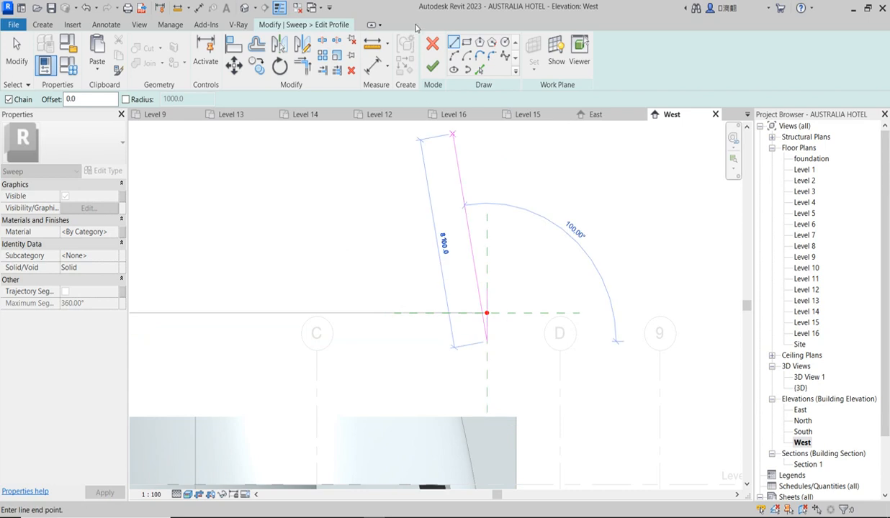
left_click(453, 55)
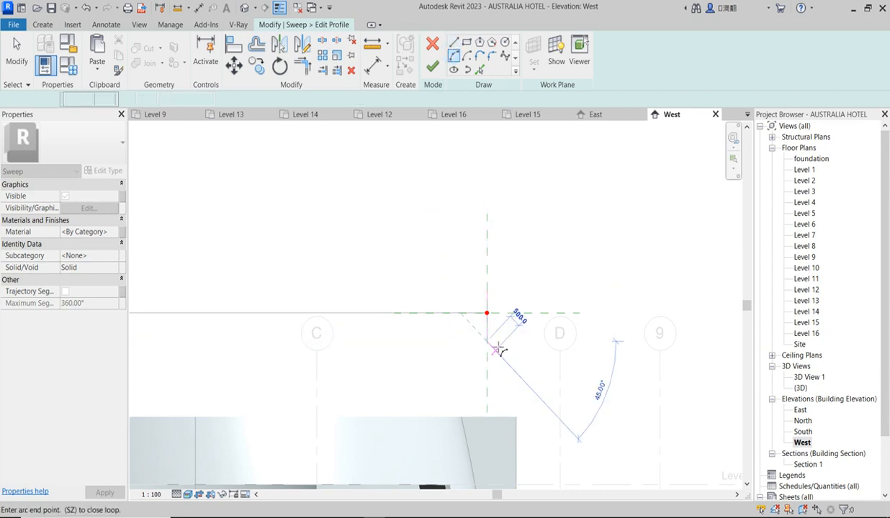
scroll(502, 346, "up", 3)
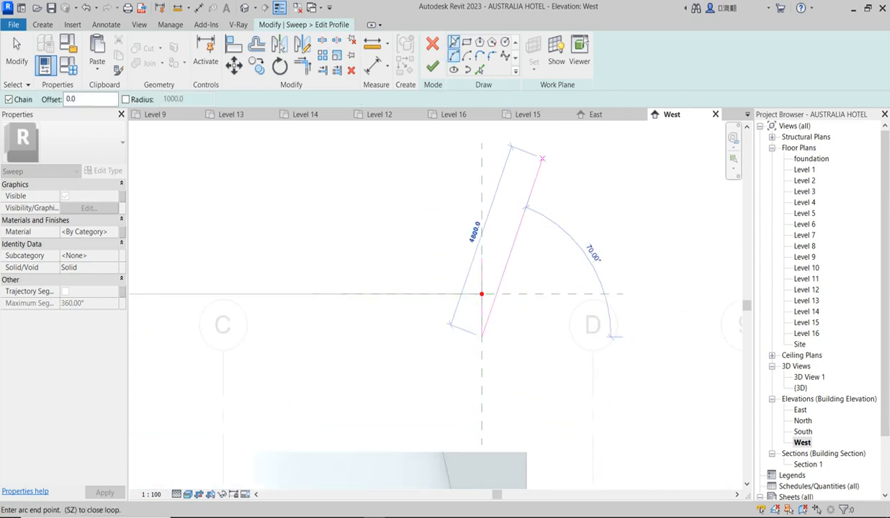
Sketch two small outward steps of straight lines rising from the lower end of the profile's vertical back edge.
left_click(454, 42)
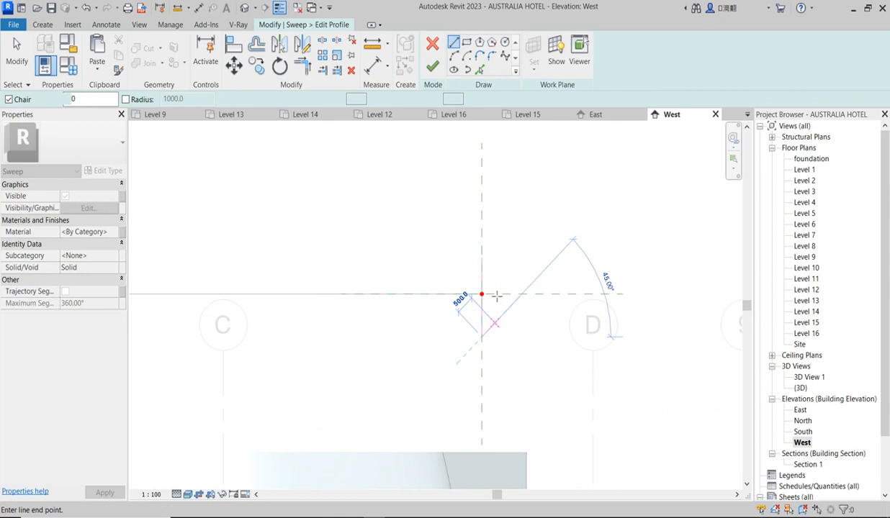
left_click(493, 337)
scroll(492, 333, "up", 3)
left_click(494, 331)
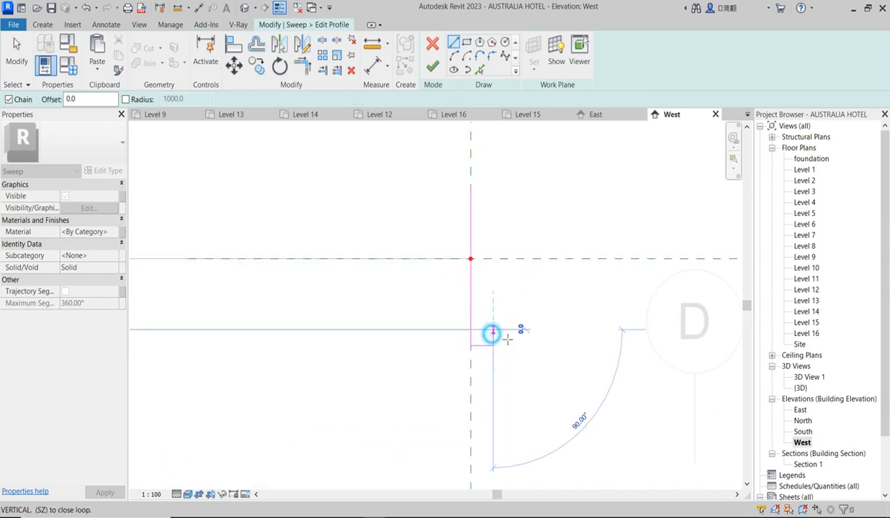
left_click(508, 329)
left_click(507, 314)
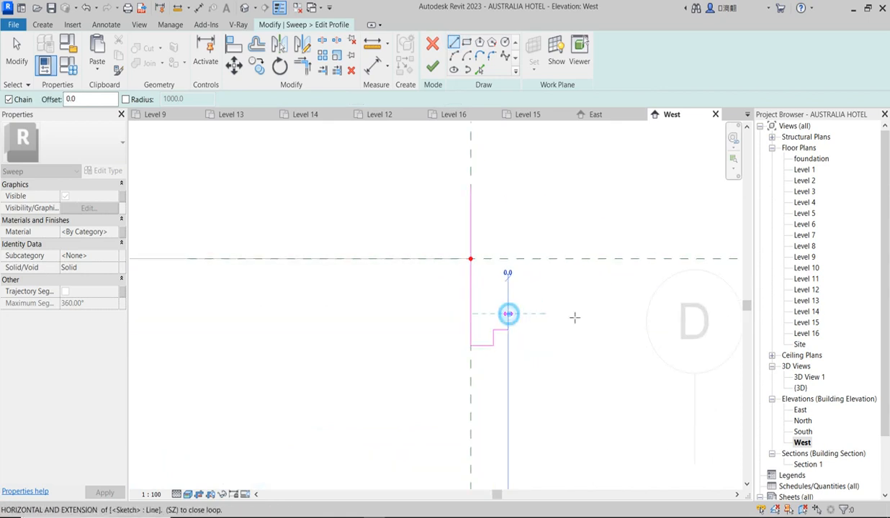
key("Escape")
Draw a convex three-point arc from the horizontal reference plane down to the end of the stepped lines.
left_click(453, 56)
left_click(531, 260)
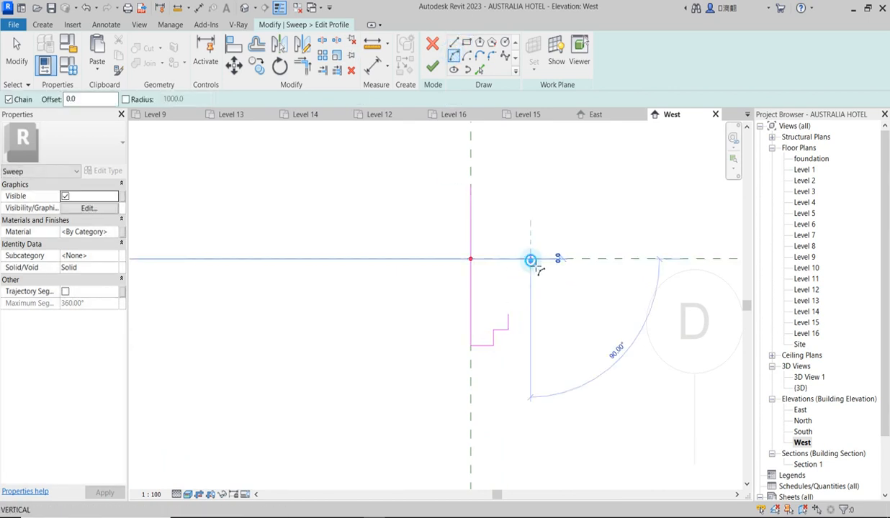
left_click(508, 314)
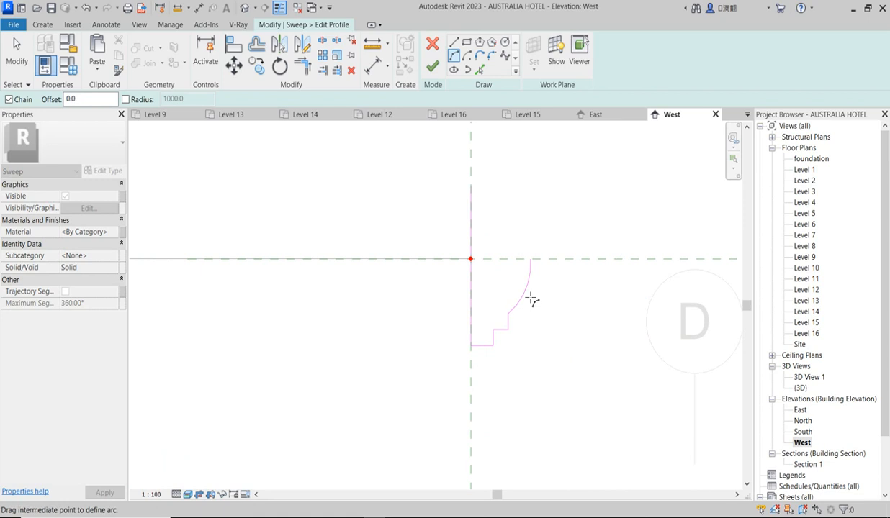
left_click(532, 303)
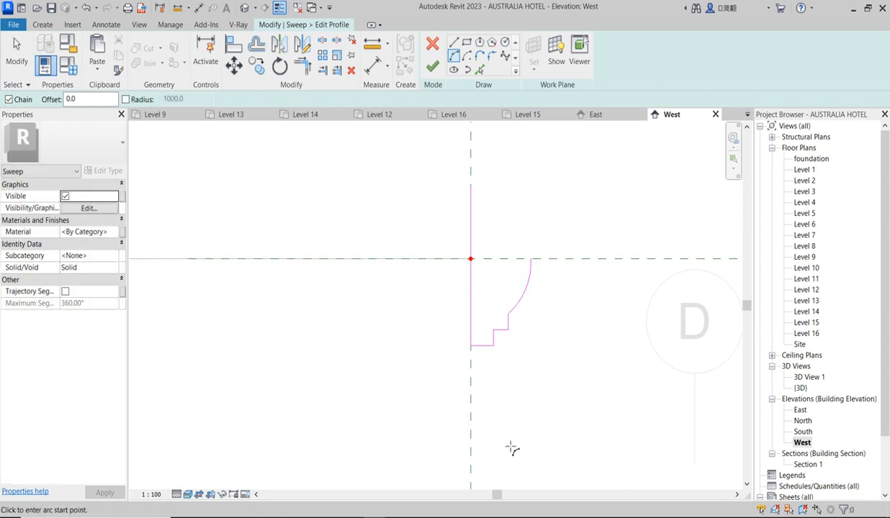
key("Escape")
key("Escape")
Mirror a copy of the stepped lines and arc about a horizontal axis through the reference point.
mouse_move(426, 286)
left_mouse_down()
mouse_move(582, 405)
mouse_move(569, 430)
left_mouse_up()
left_click_drag(425, 236, 587, 399)
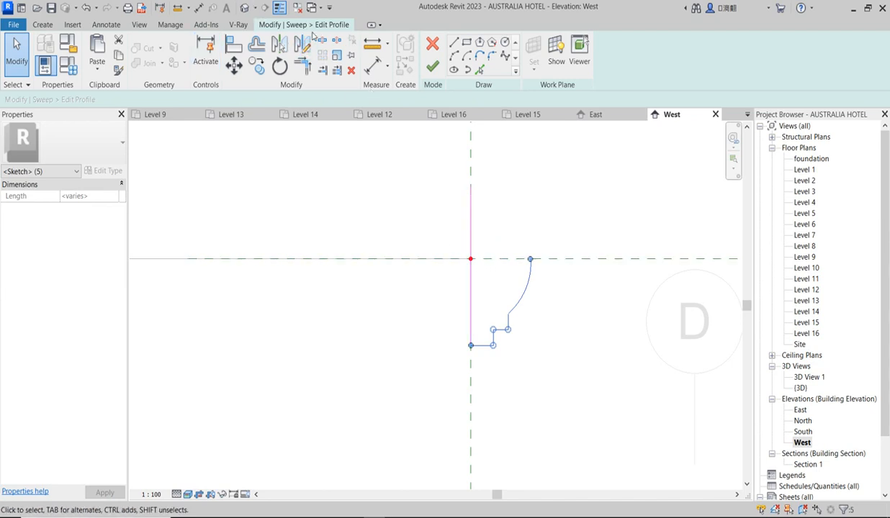
left_click(304, 45)
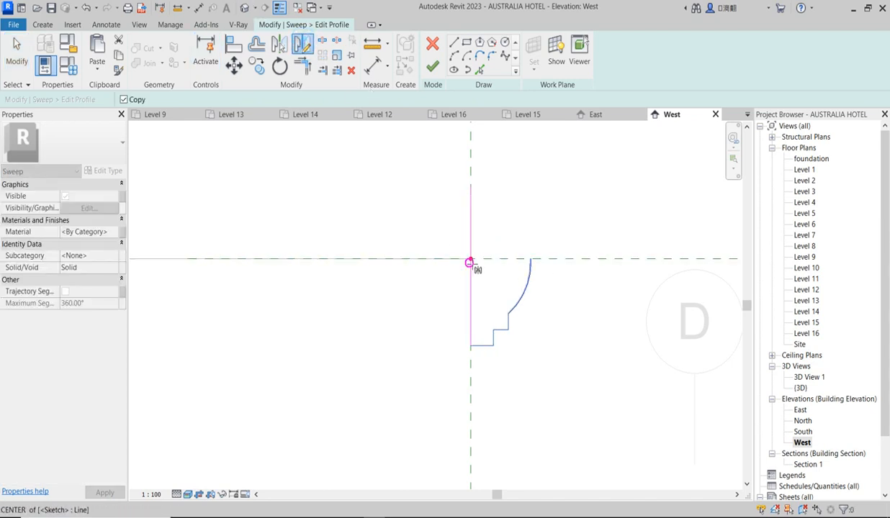
left_click(470, 260)
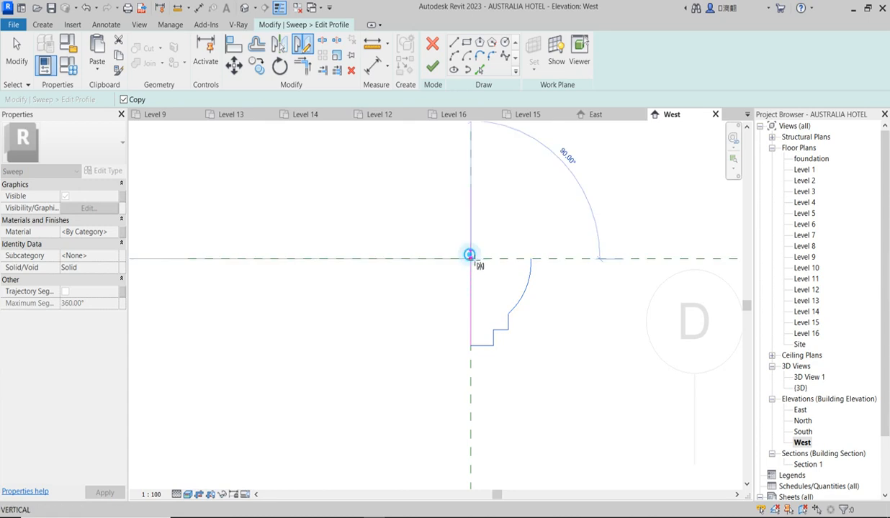
left_click(413, 263)
left_click(405, 318)
scroll(406, 318, "down", 1)
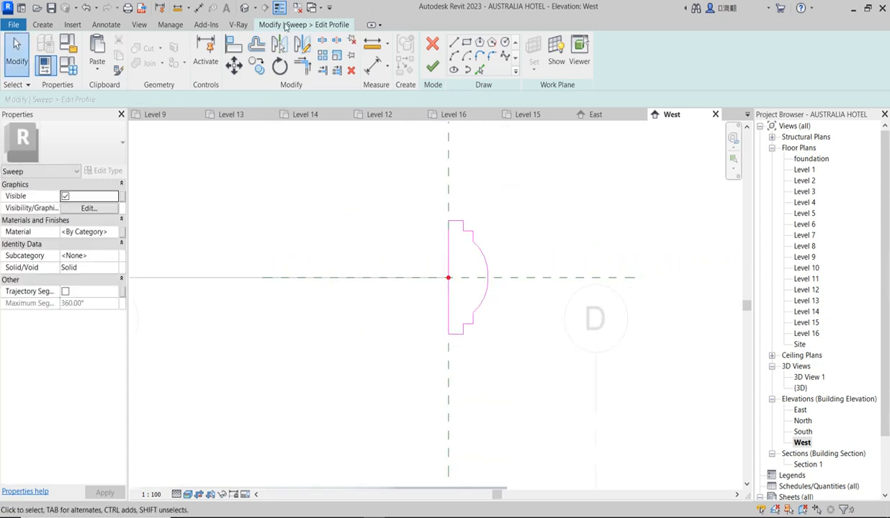
Trim the vertical back edge and the mirrored top edge to a corner, closing the profile.
left_click(302, 69)
left_click(449, 237)
left_click(456, 220)
right_click(301, 178)
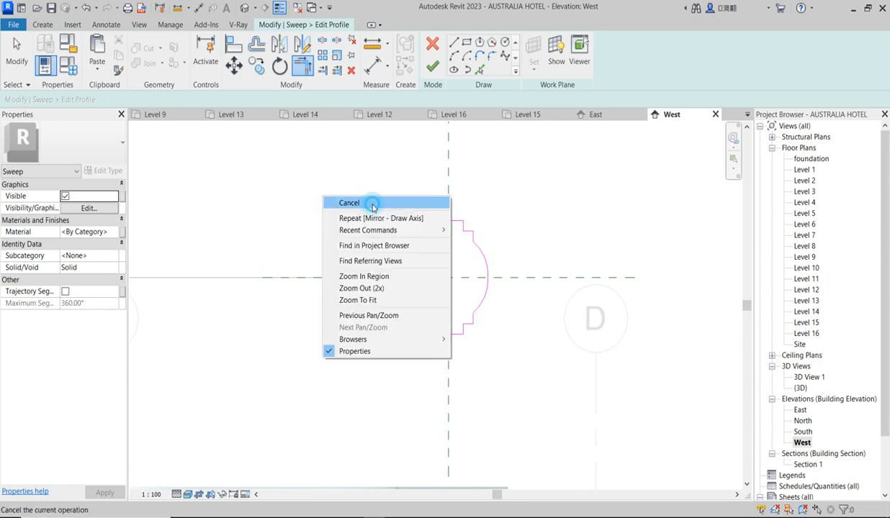
left_click(324, 184)
Nudge the profile's upper stepped lines slightly down, including the top edge on its own.
scroll(455, 264, "up", 1)
mouse_move(369, 164)
left_mouse_down()
mouse_move(387, 171)
mouse_move(477, 258)
mouse_move(504, 259)
left_mouse_up()
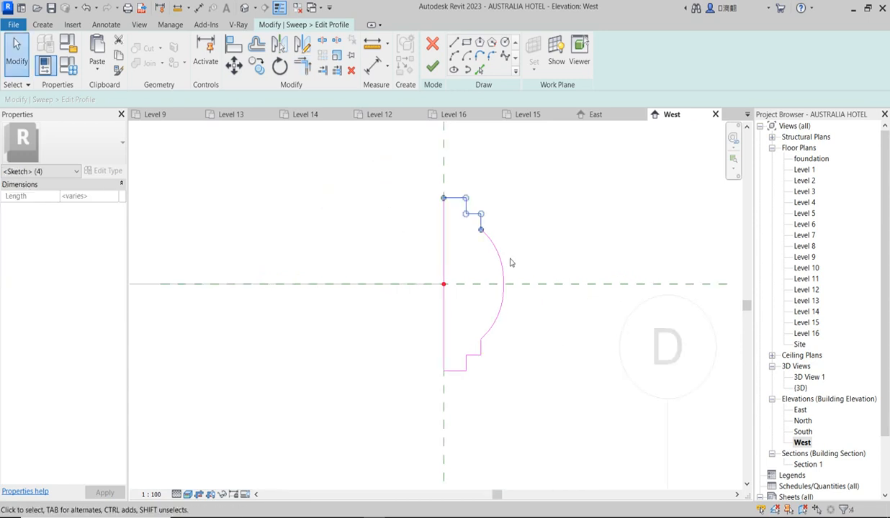
scroll(460, 204, "up", 2)
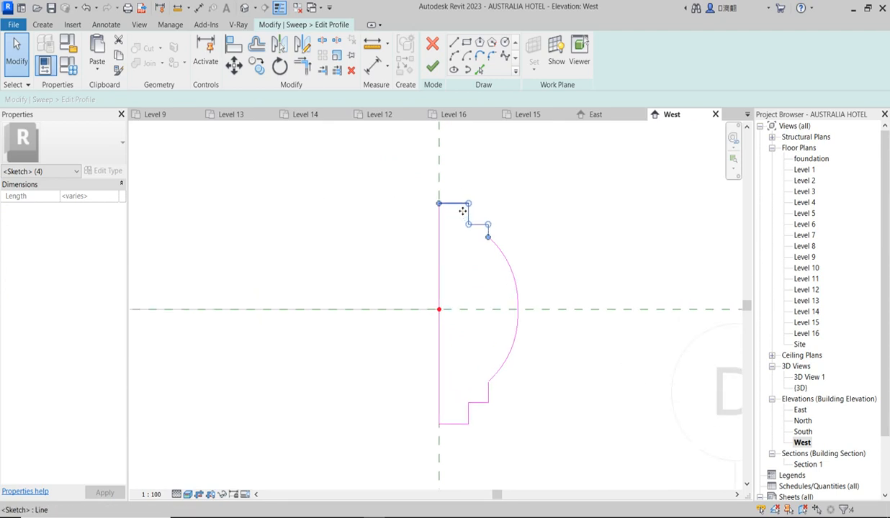
left_click(449, 242)
left_click(452, 205)
key("Down")
key("Down")
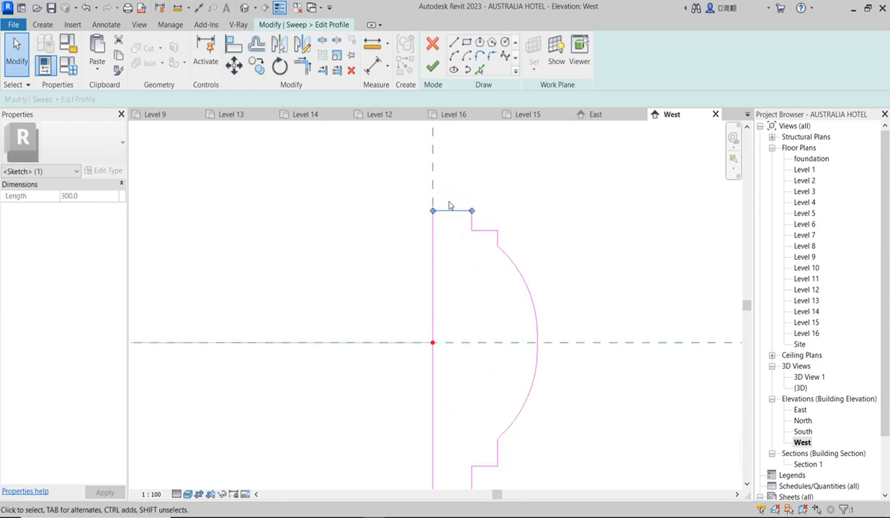
Finish the profile sketch and the sweep, and show the resulting roof rim in the {3D} view.
scroll(467, 247, "down", 2)
left_click(431, 66)
left_click(431, 66)
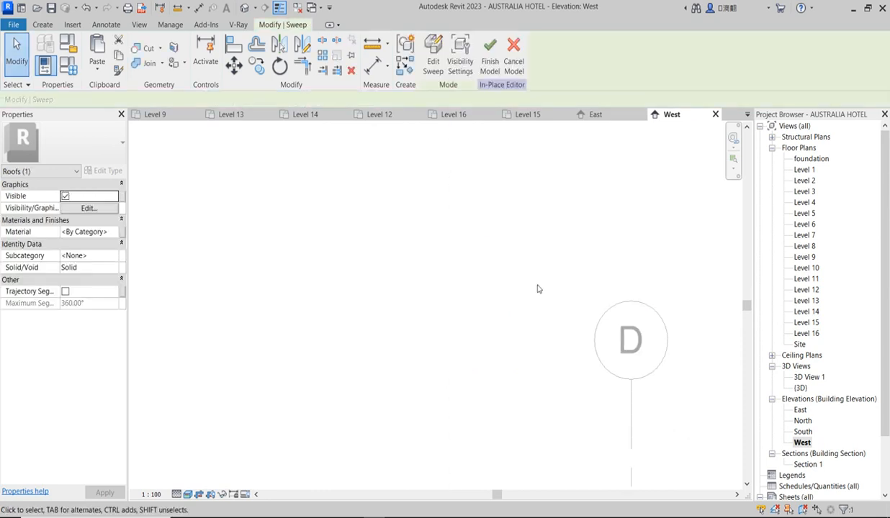
scroll(534, 294, "down", 7)
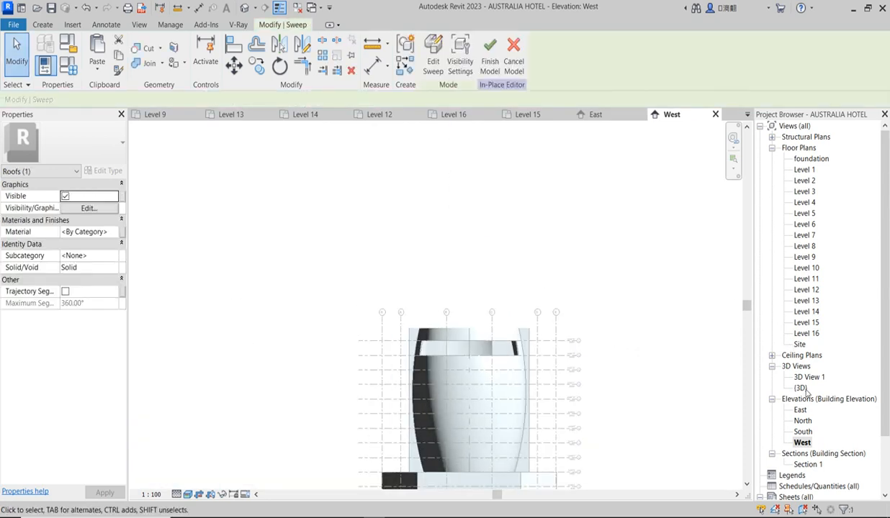
double_click(803, 389)
scroll(521, 289, "up", 2)
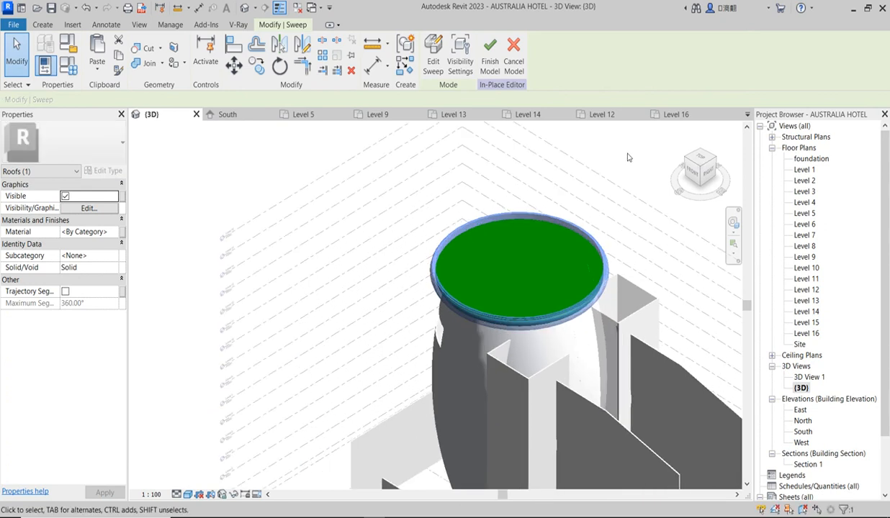
key("Escape")
Check the roof rim from below in 3D View 1 and finish the in-place model.
double_click(809, 376)
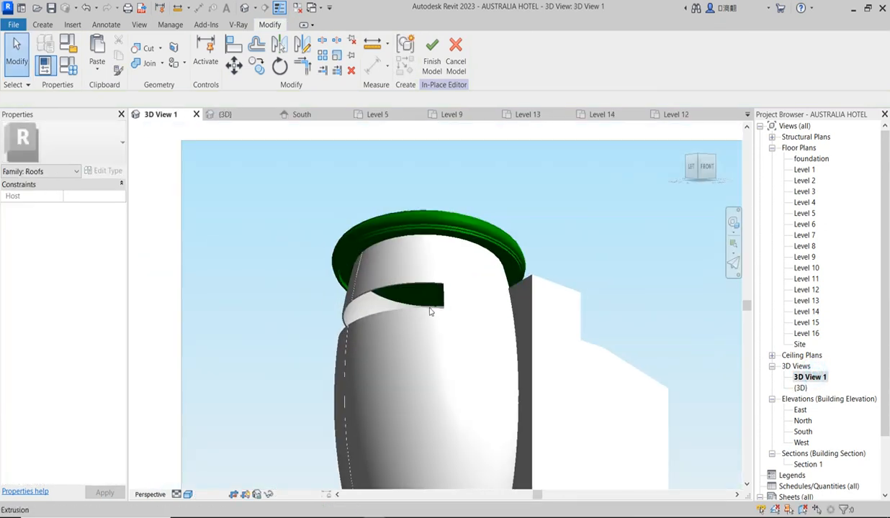
scroll(410, 275, "up", 3)
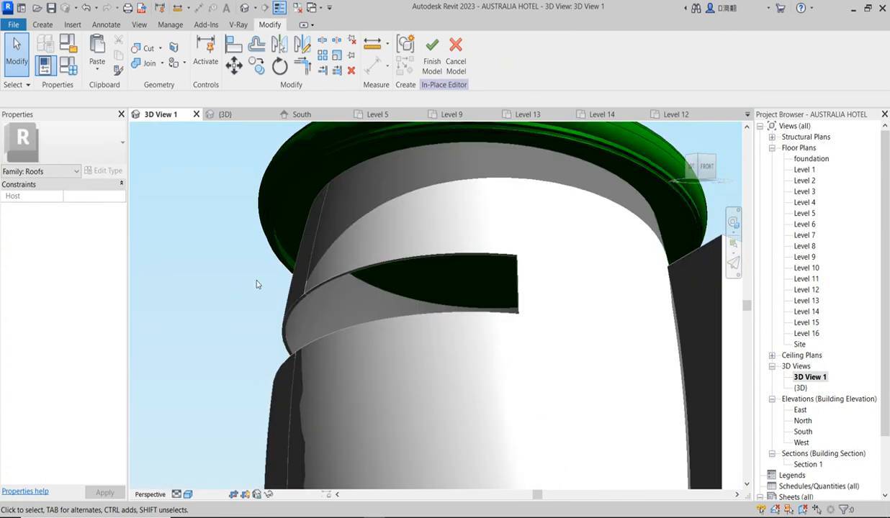
scroll(302, 327, "down", 2)
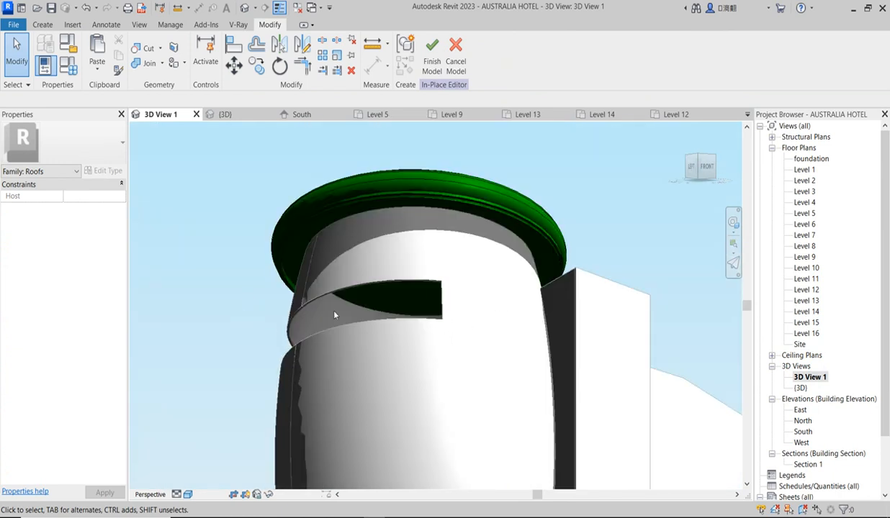
scroll(306, 333, "down", 8)
scroll(399, 444, "up", 2)
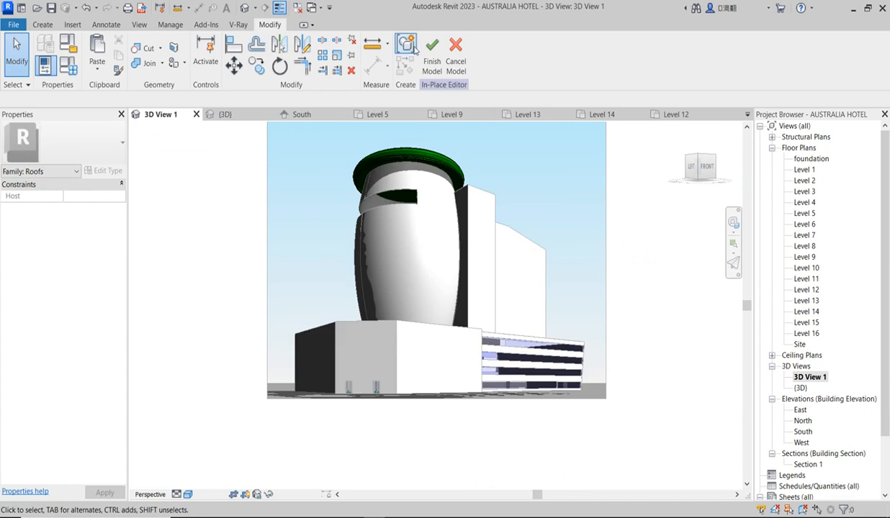
left_click(432, 54)
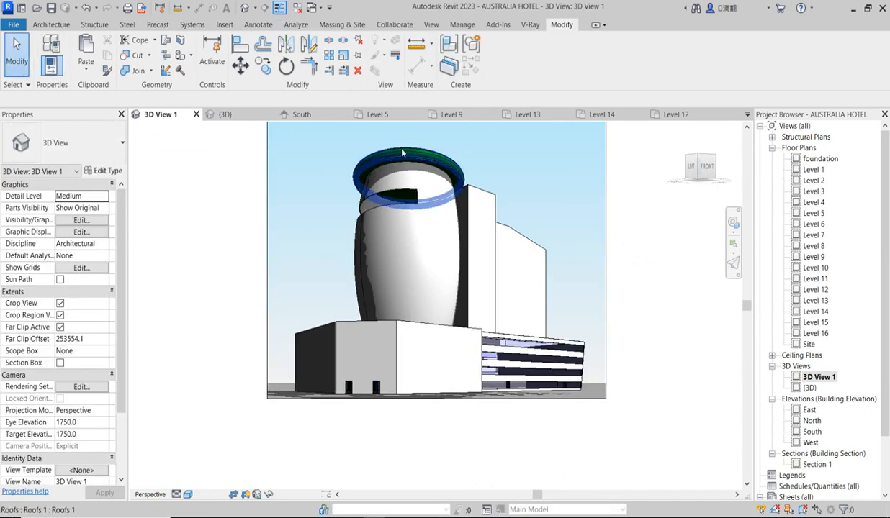
Examine the tower, its new roof rim and the adjoining walls in the 3D View 1 perspective.
scroll(394, 150, "up", 4)
scroll(376, 247, "down", 6)
scroll(322, 319, "up", 3)
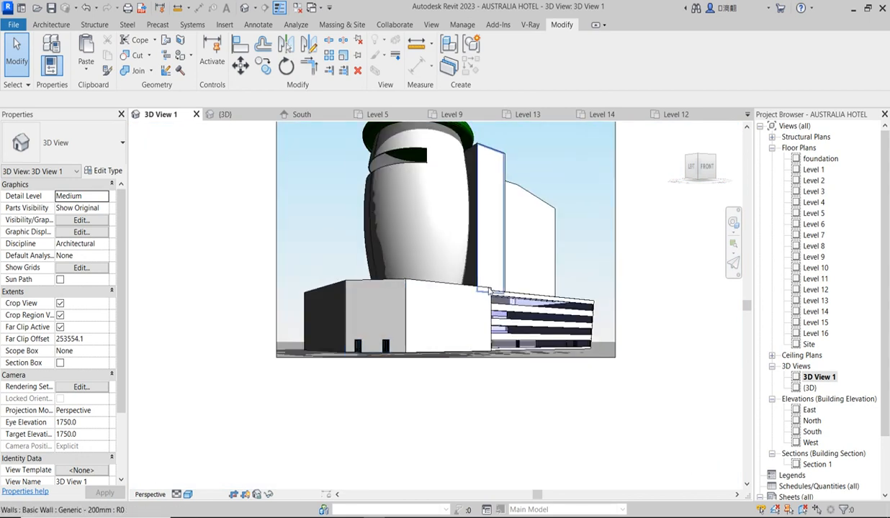
scroll(461, 363, "down", 3)
scroll(500, 286, "up", 3)
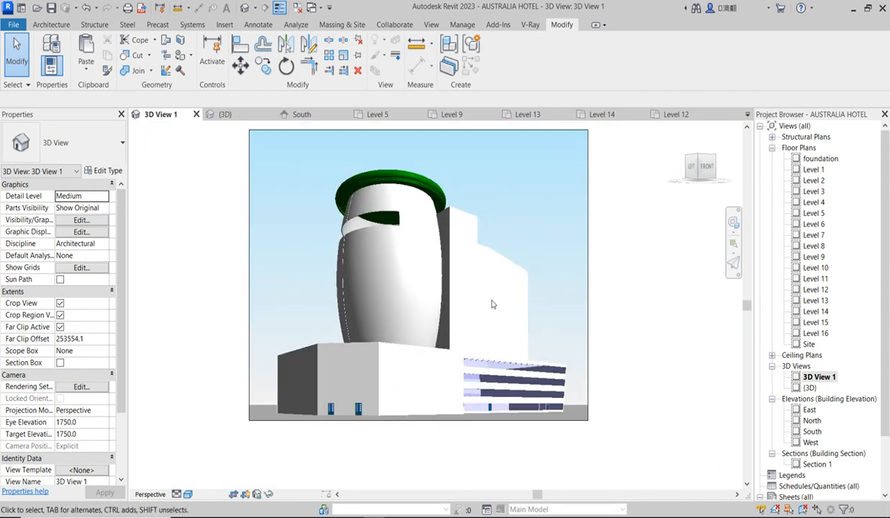
scroll(481, 291, "up", 2)
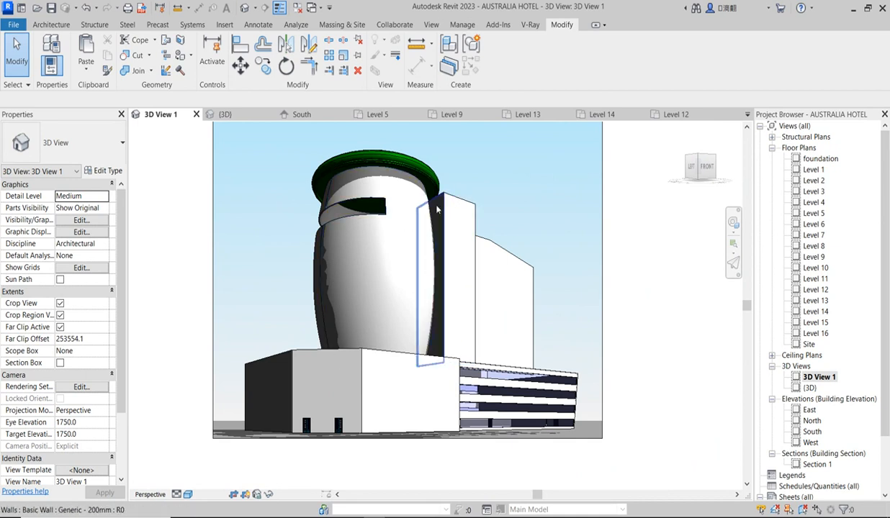
scroll(435, 202, "up", 2)
scroll(452, 200, "down", 2)
scroll(461, 193, "up", 2)
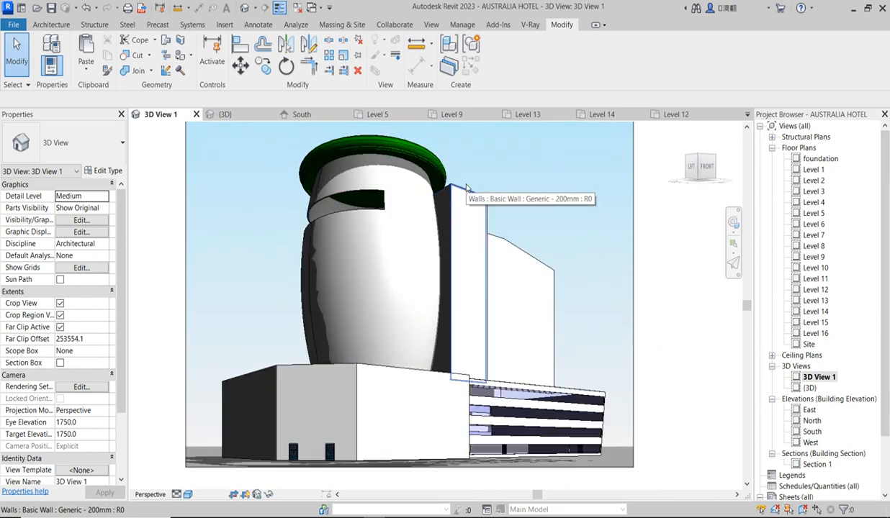
scroll(466, 238, "down", 2)
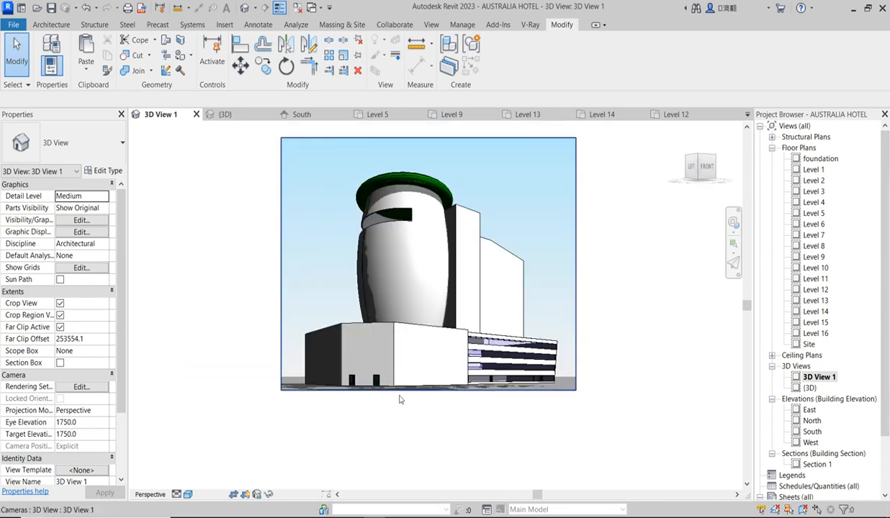